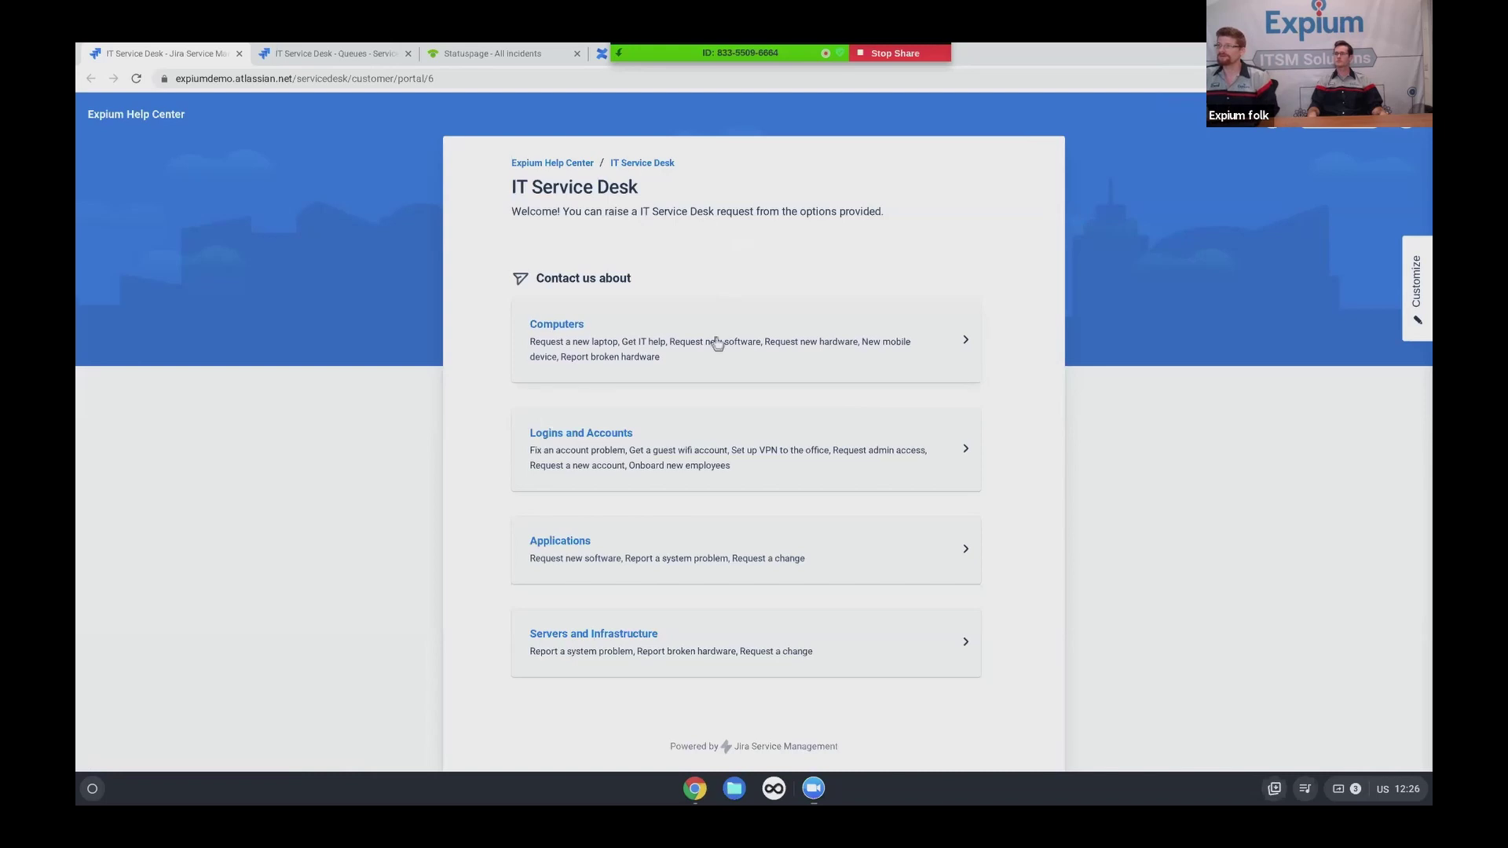
Start a Servers and Infrastructure system problem report with summary 'Website is down'
{"action": "left_click", "coordinate": [674, 641]}
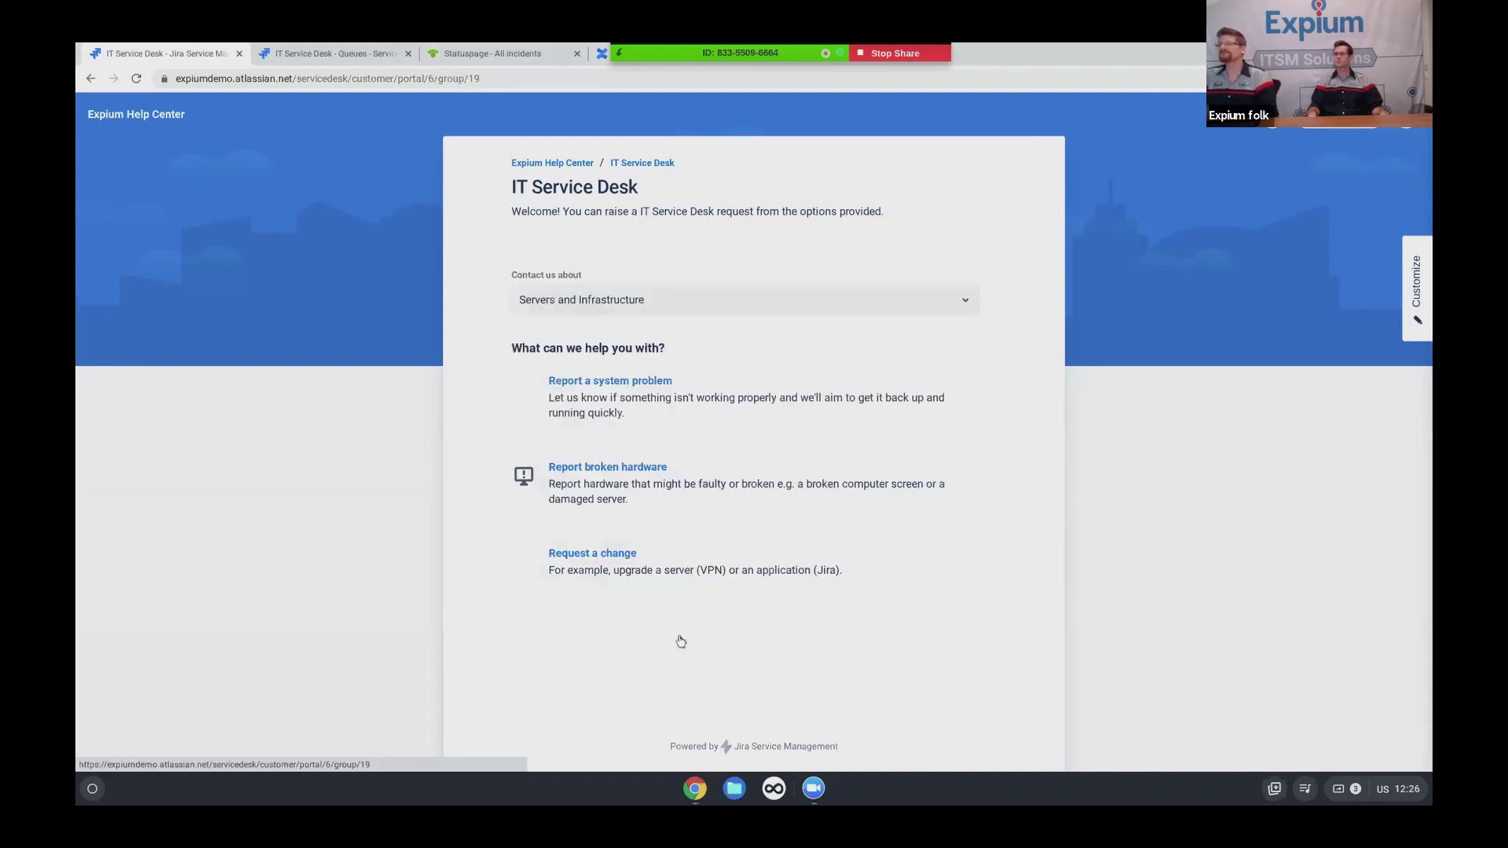
{"action": "left_click", "coordinate": [621, 399]}
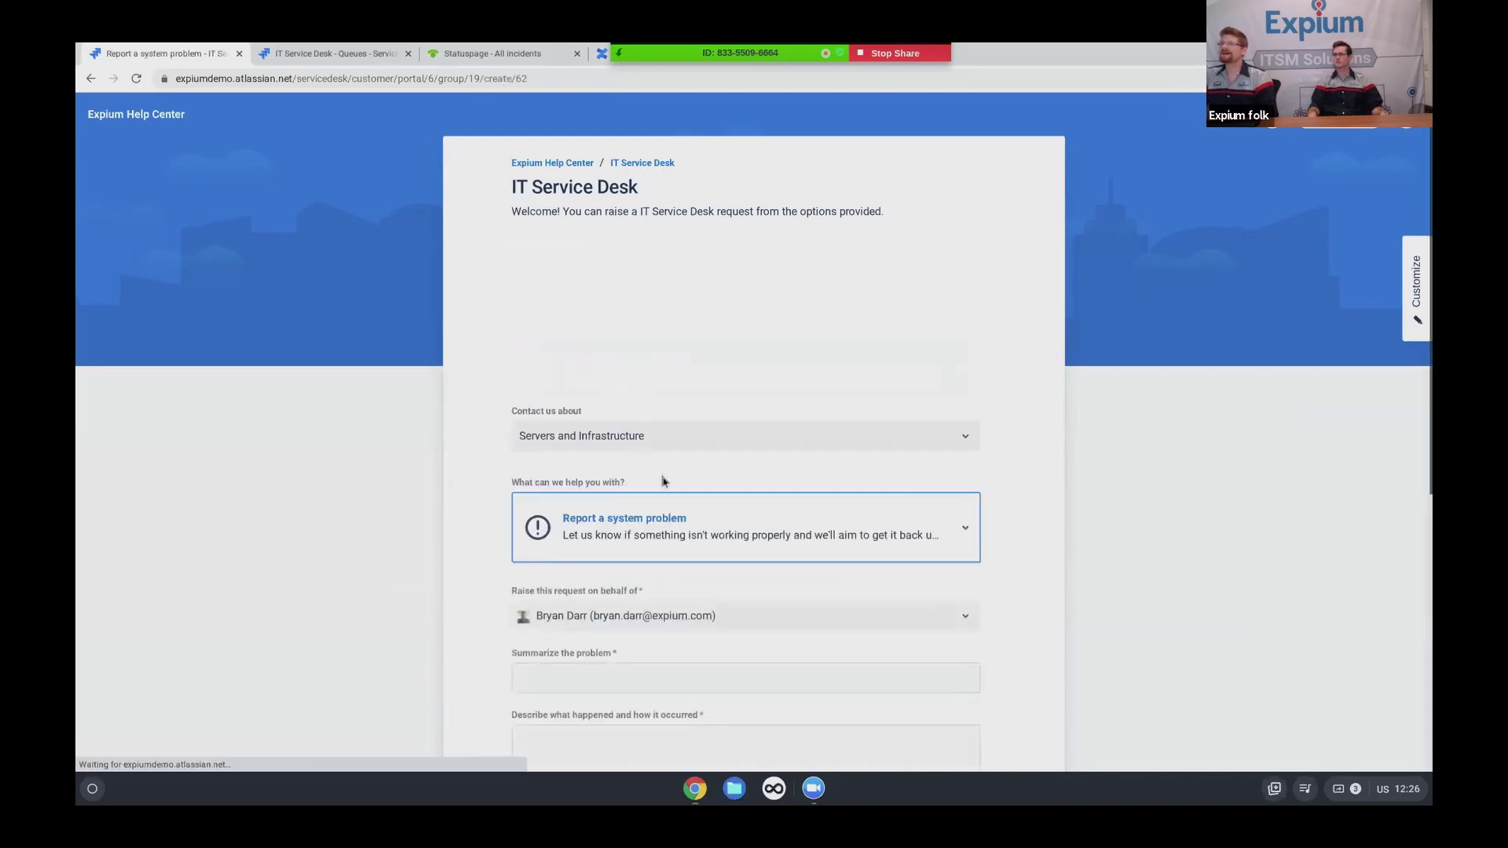
{"action": "scroll", "coordinate": [685, 533], "scroll_direction": "down", "scroll_amount": 1}
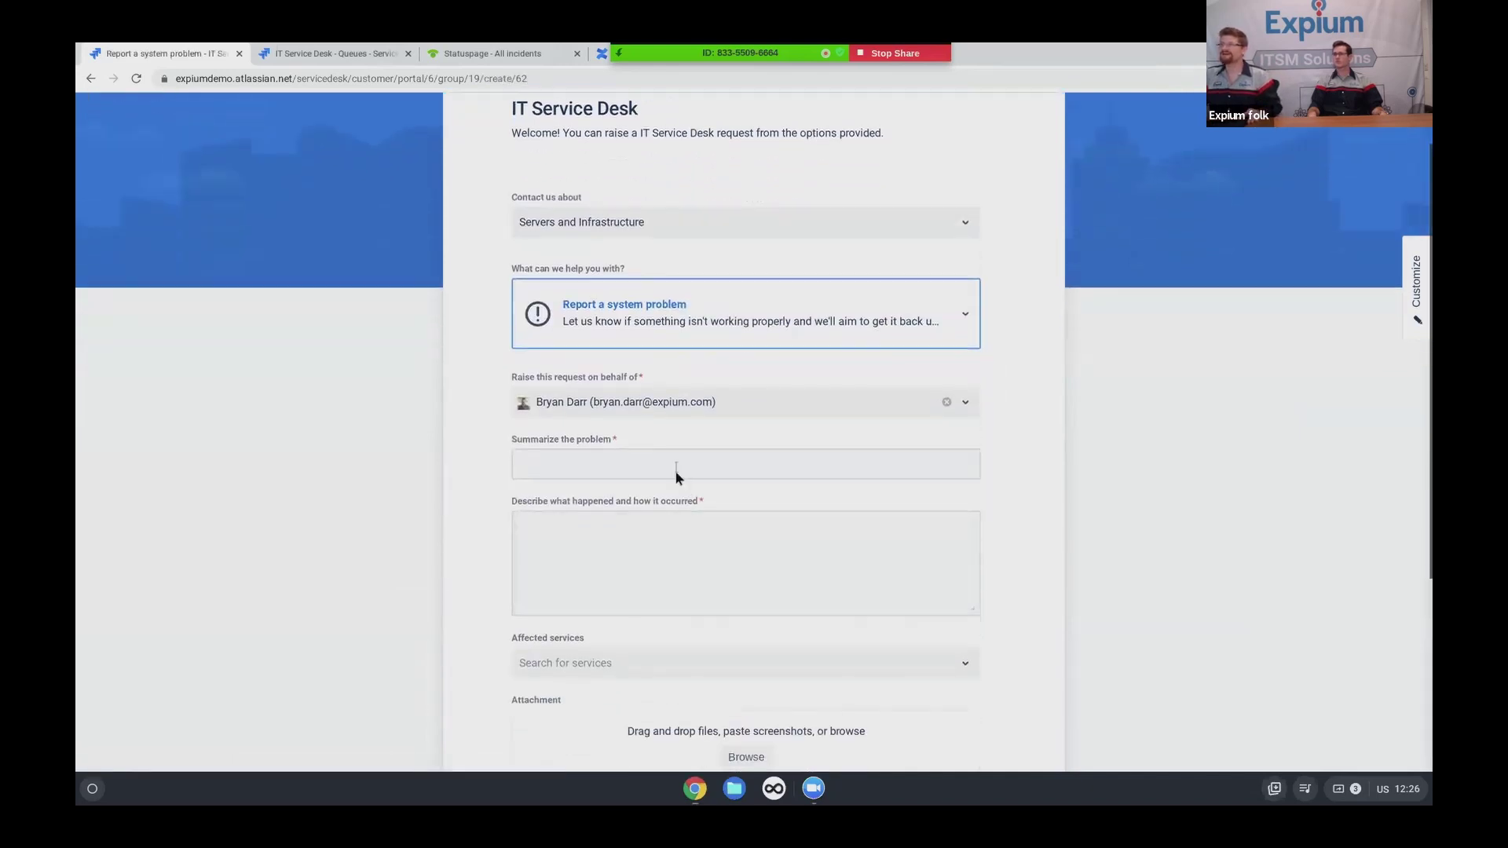
{"action": "left_click", "coordinate": [674, 462]}
{"action": "type", "text": "Website is down"}
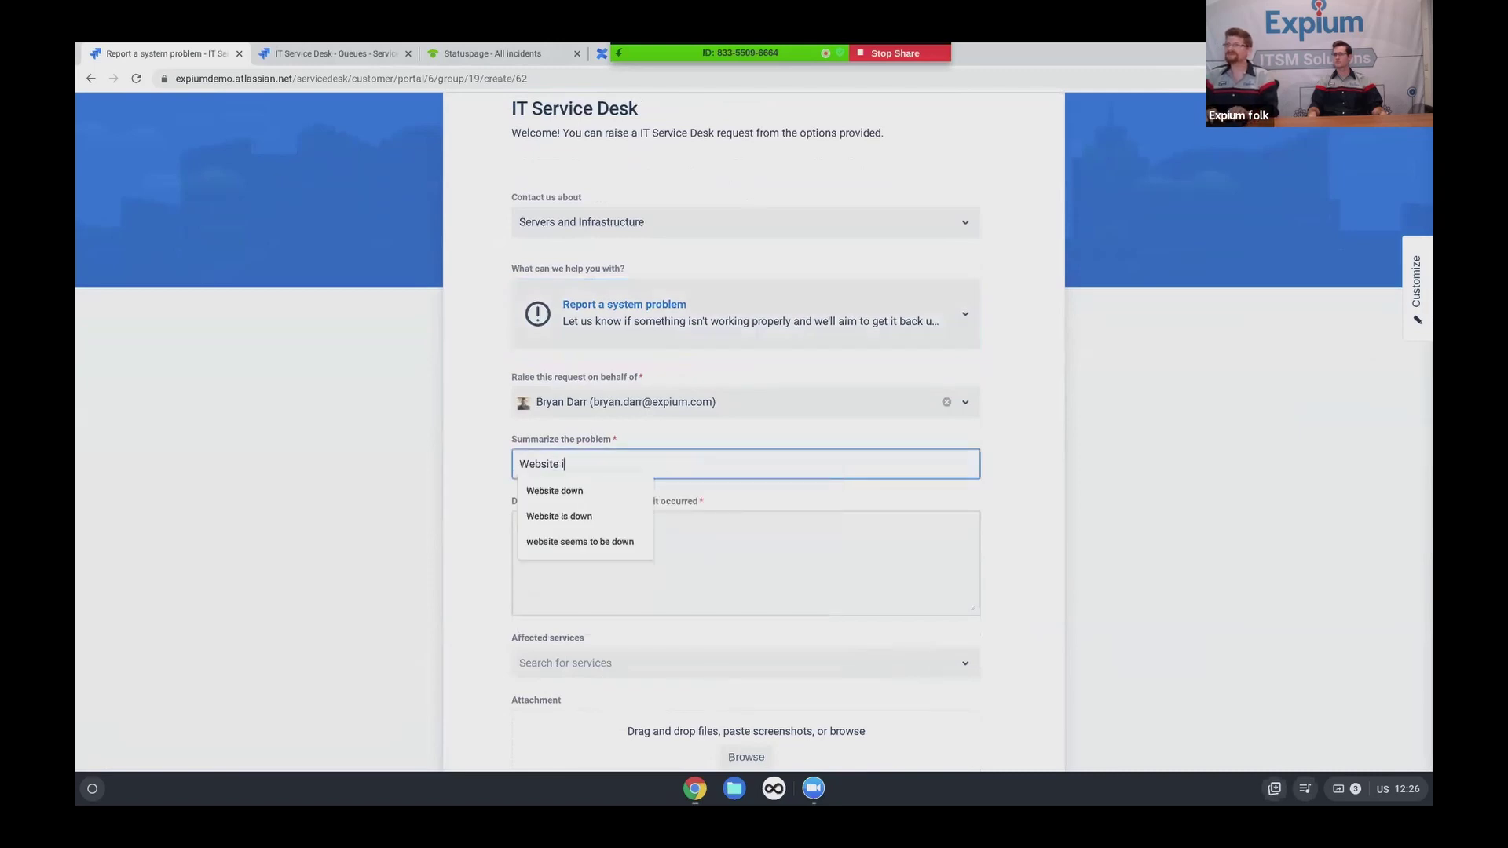
Enter the description 'Can't log in, can't see anything', correcting the typos
{"action": "left_click", "coordinate": [698, 545]}
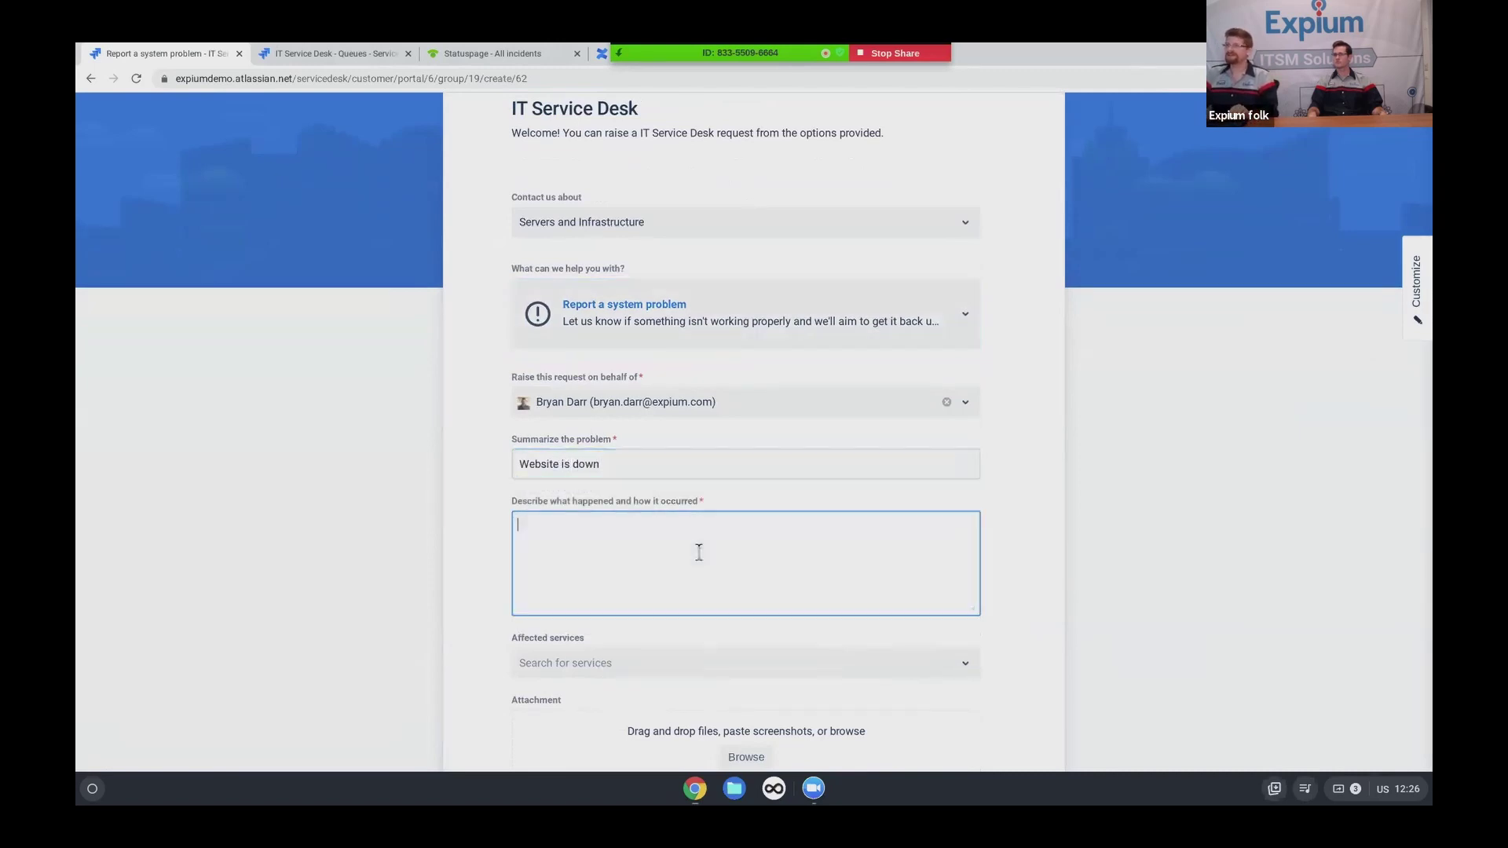
{"action": "type", "text": "Can't log in"}
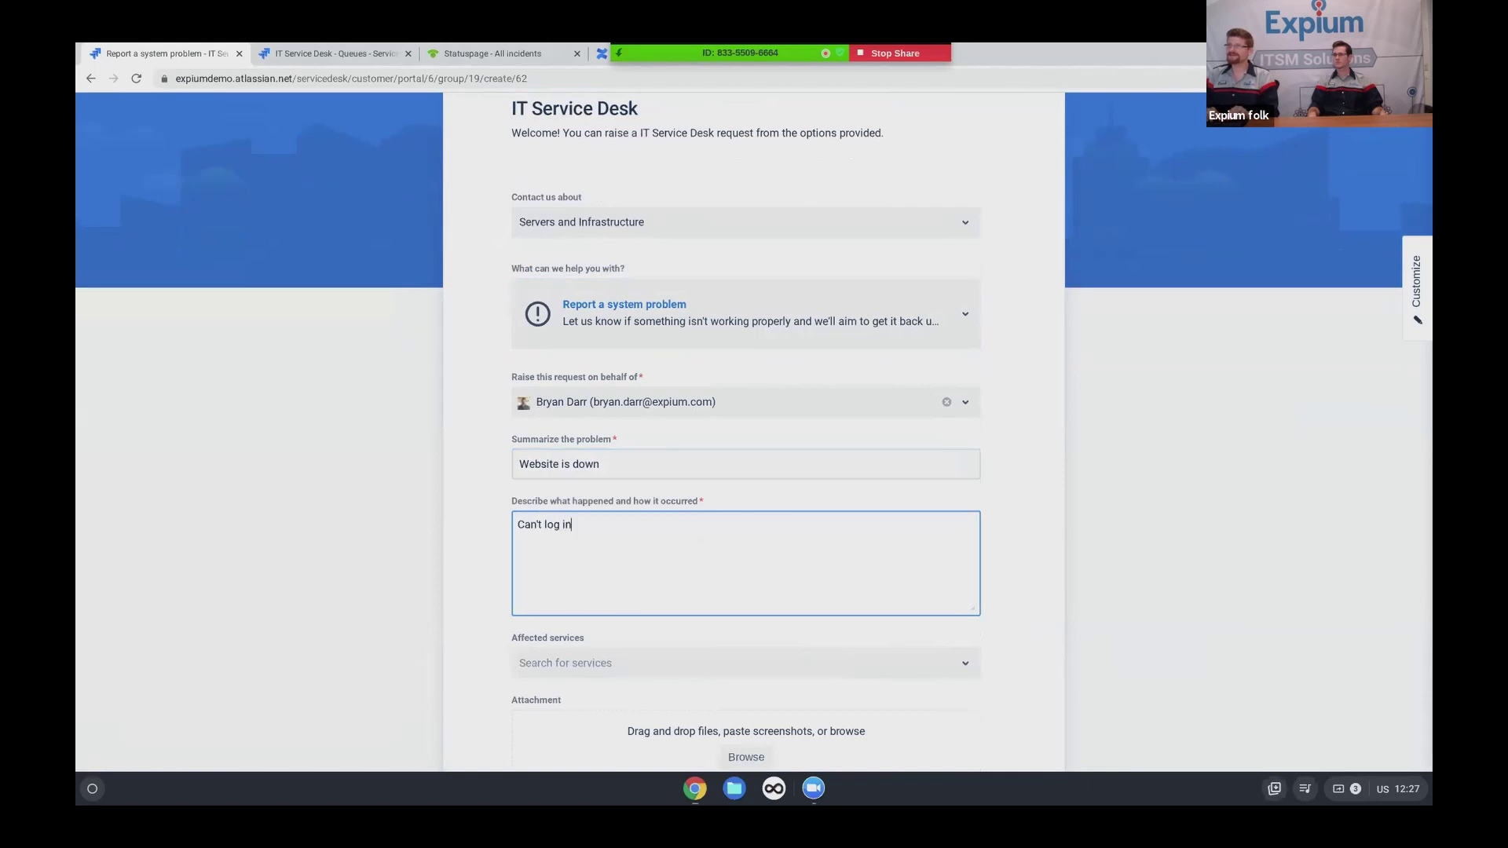
{"action": "type", "text": ", cant' see anthing"}
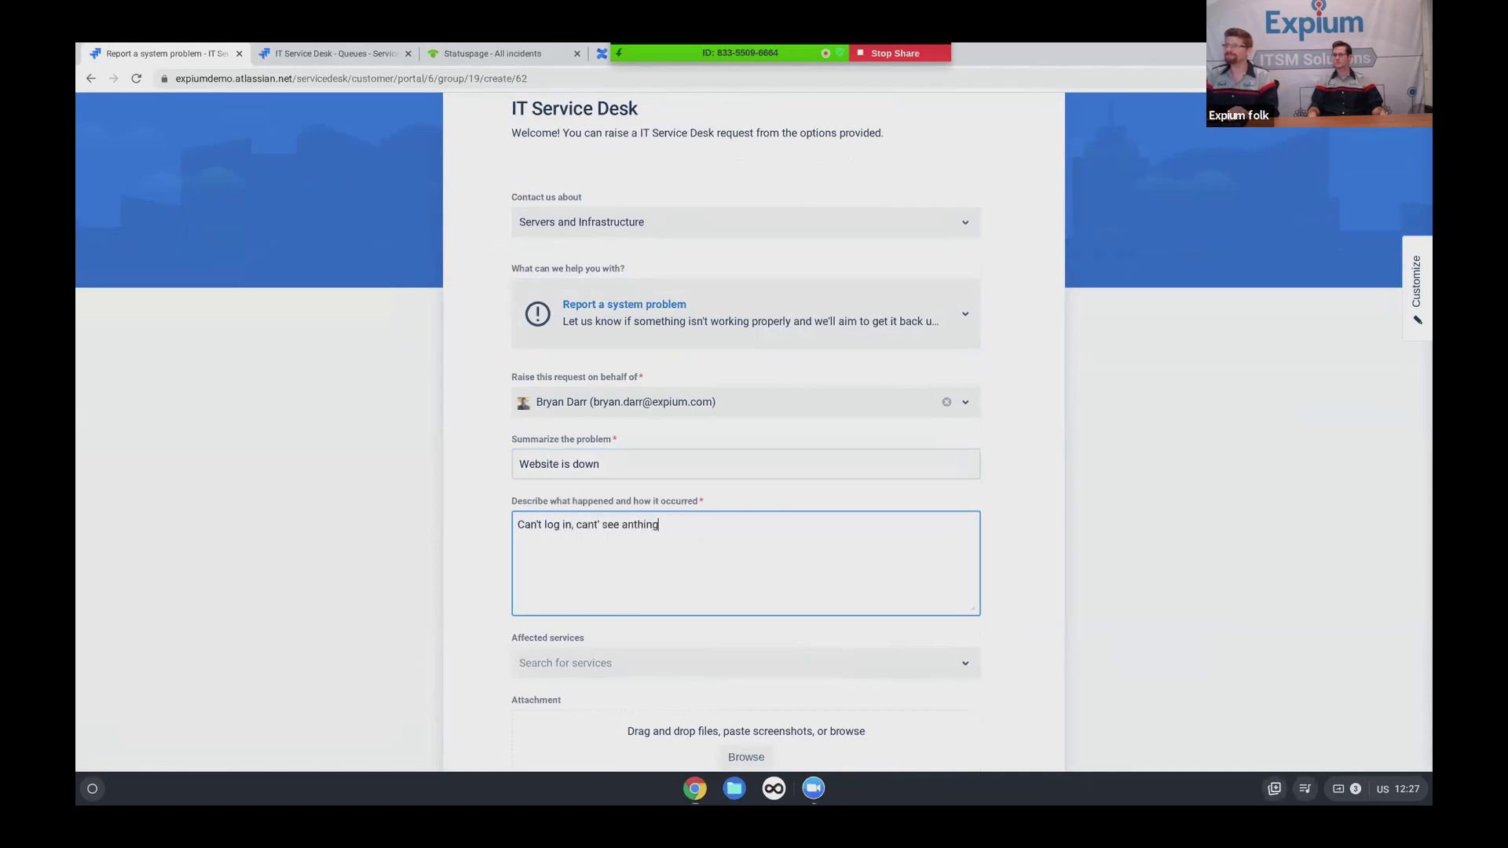
{"action": "left_click", "coordinate": [643, 524]}
{"action": "type", "text": "y"}
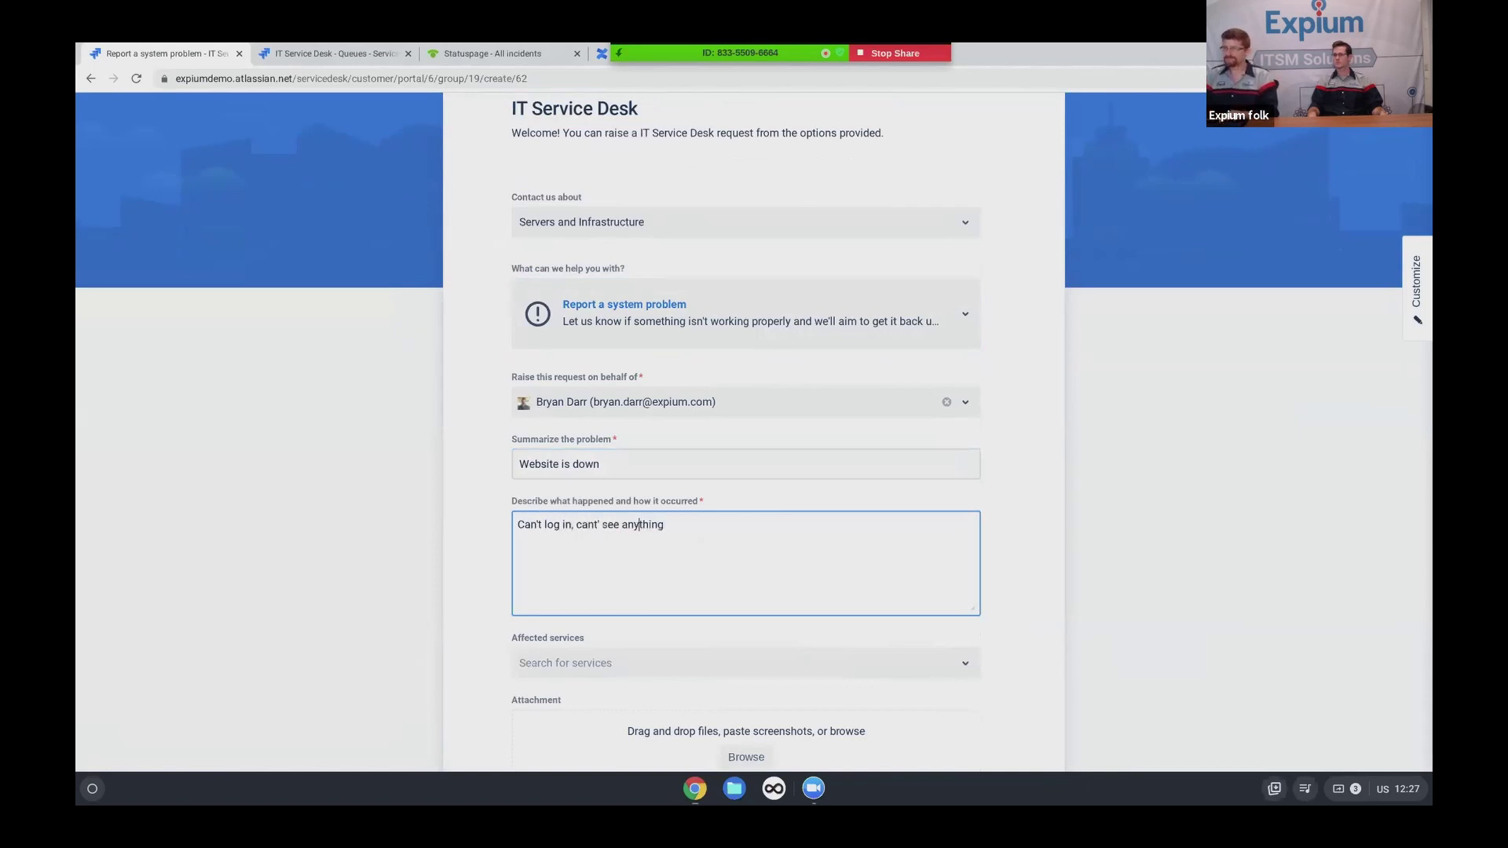
{"action": "key", "text": "BackSpace"}
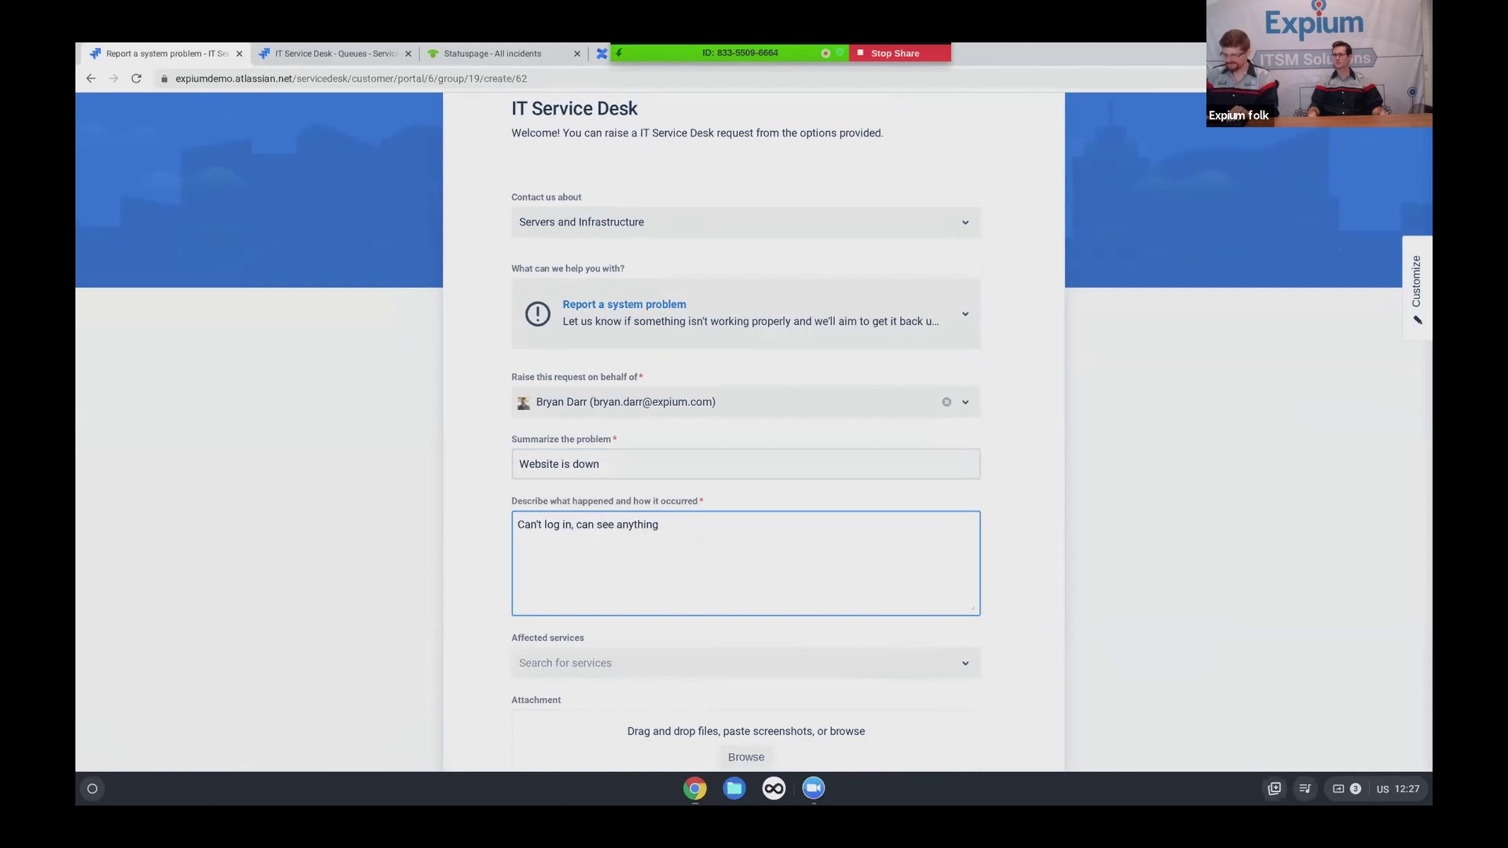
{"action": "key", "text": "Left"}
Finish fixing the description and choose Website as the affected service
{"action": "type", "text": "'"}
{"action": "scroll", "coordinate": [739, 548], "scroll_direction": "down", "scroll_amount": 2}
{"action": "scroll", "coordinate": [738, 548], "scroll_direction": "down", "scroll_amount": 2}
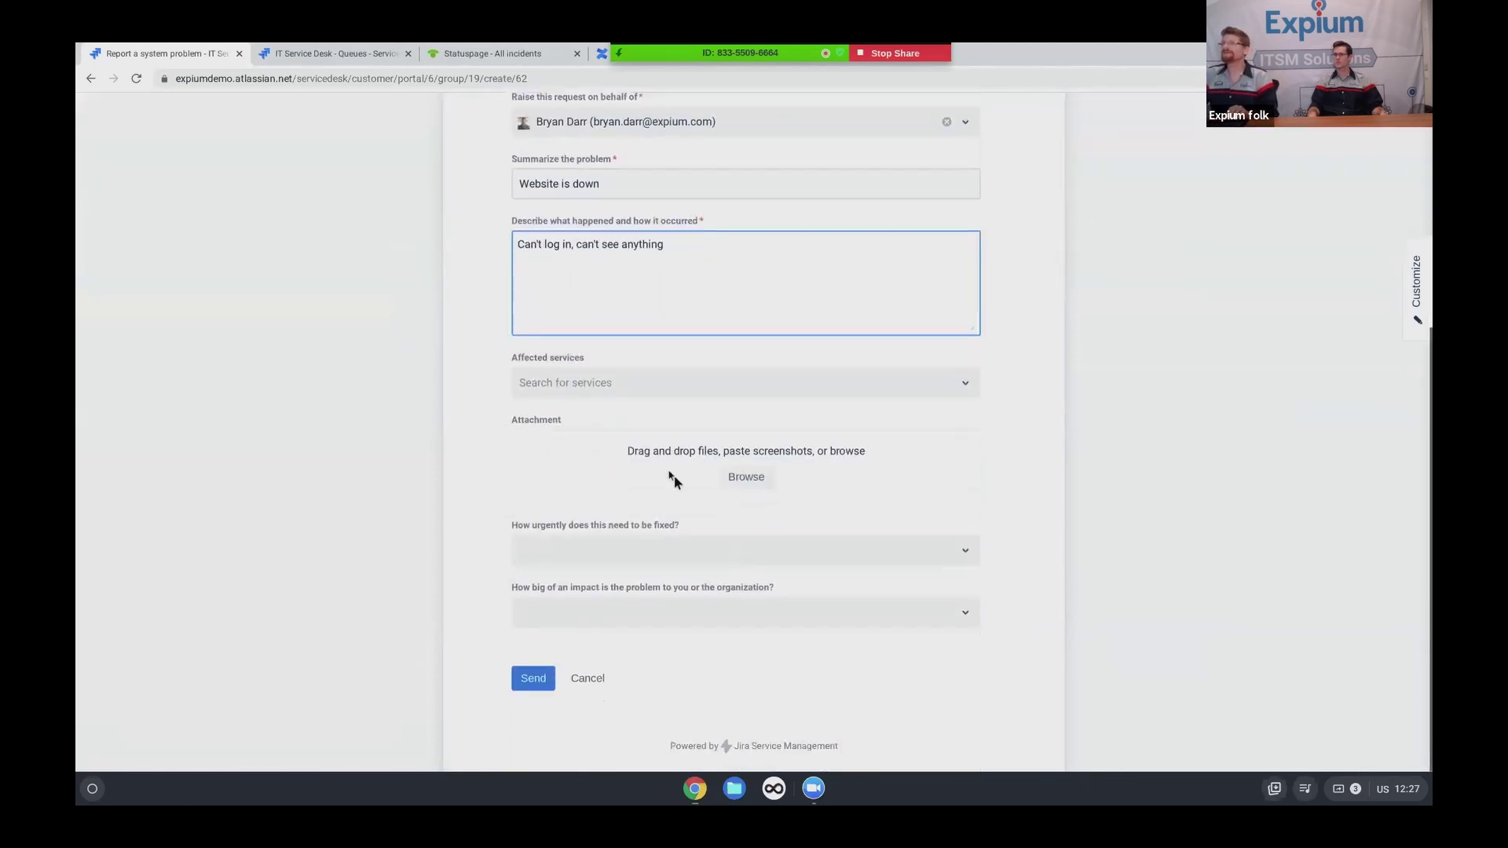
{"action": "left_click", "coordinate": [613, 384]}
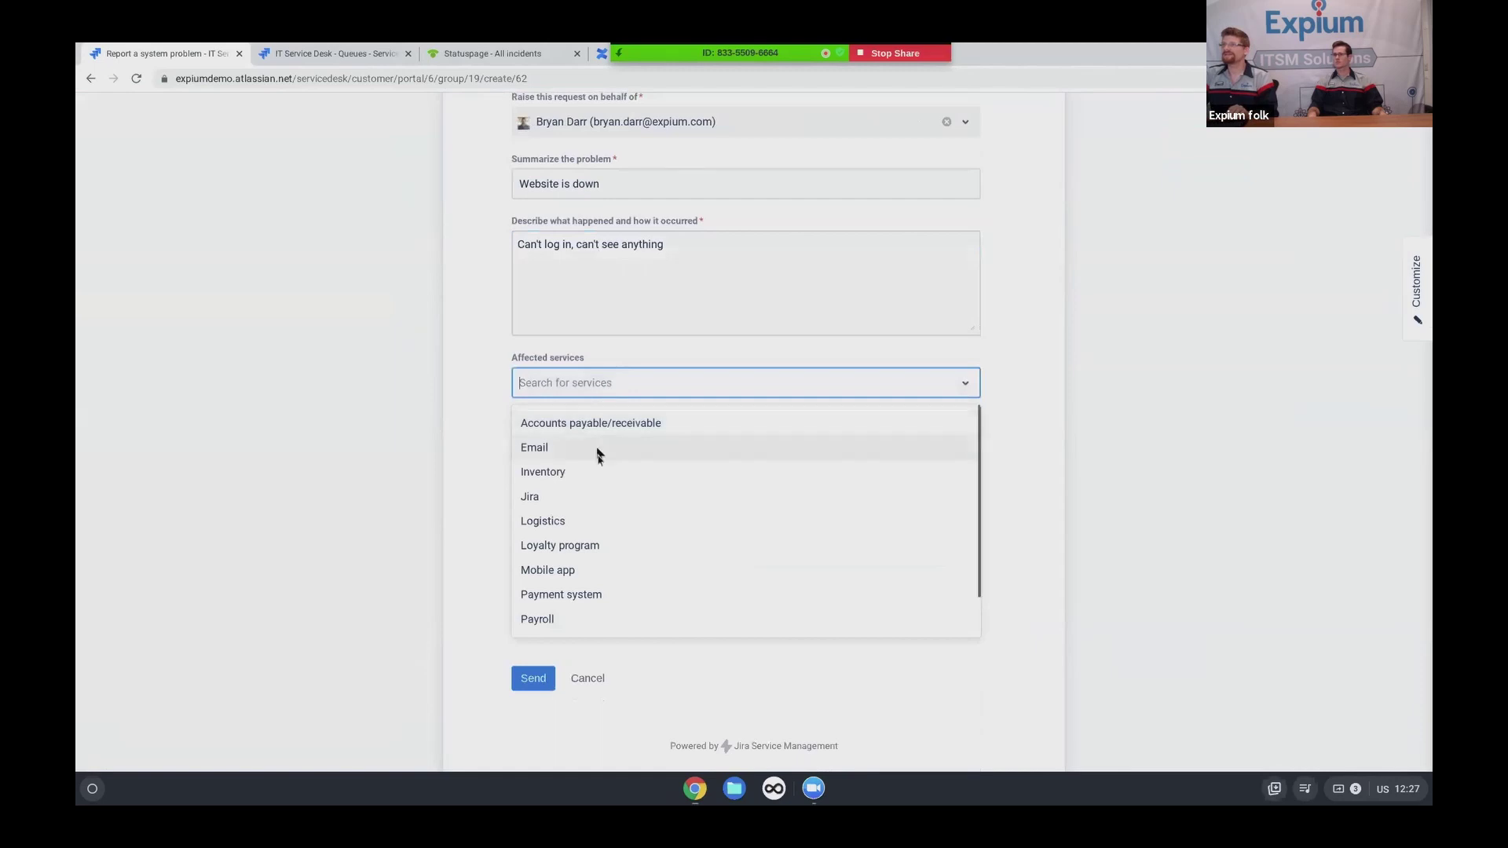
{"action": "scroll", "coordinate": [606, 576], "scroll_direction": "down", "scroll_amount": 1}
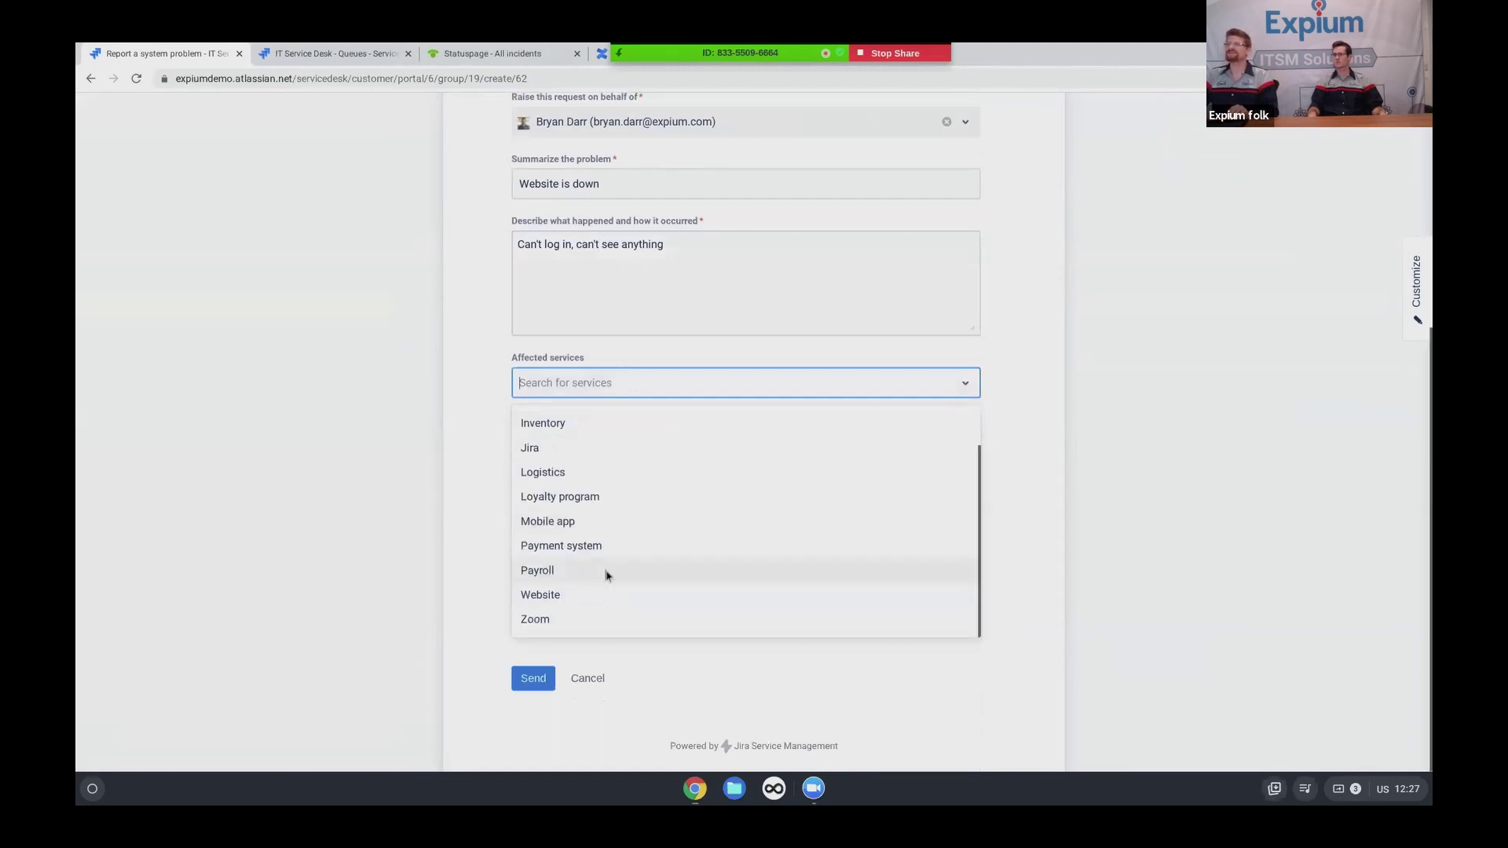
{"action": "left_click", "coordinate": [574, 599]}
{"action": "left_click", "coordinate": [492, 540]}
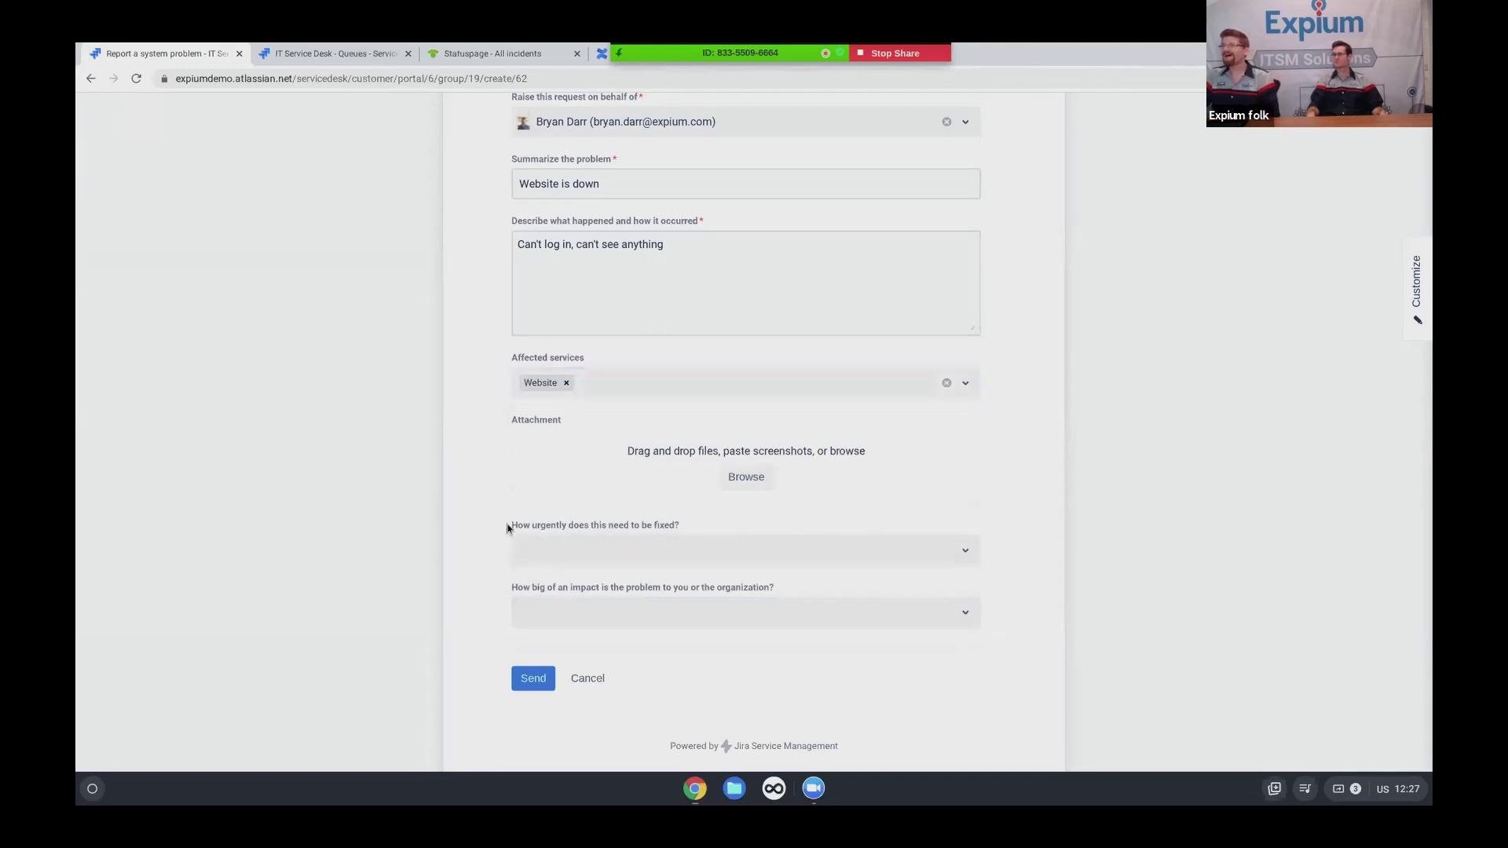
Set urgency to Critical and impact to Extensive / Widespread, then submit the request
{"action": "left_click", "coordinate": [593, 553]}
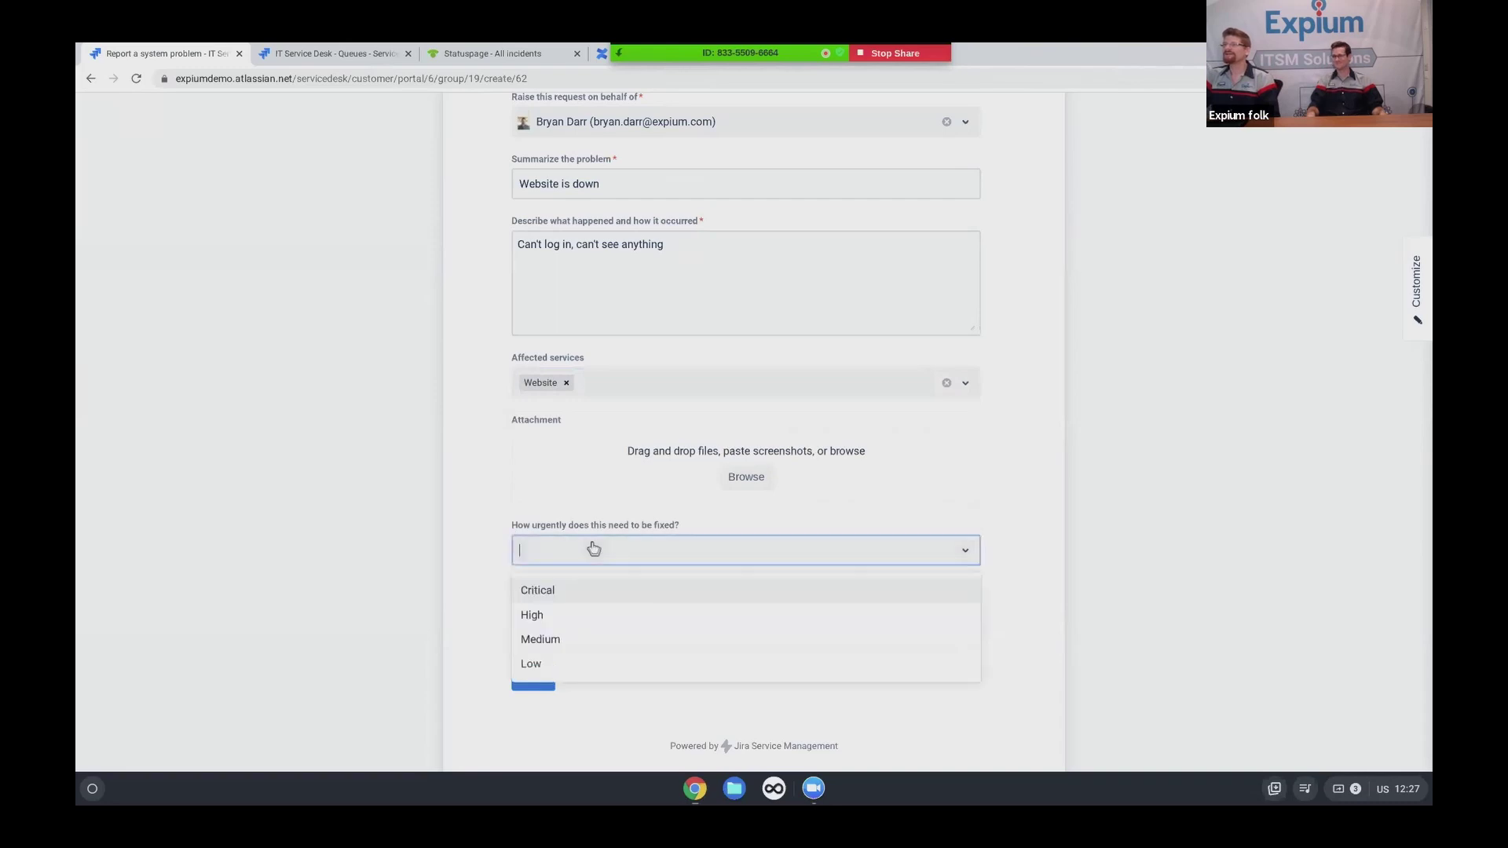
{"action": "left_click", "coordinate": [588, 595]}
{"action": "left_click", "coordinate": [623, 610]}
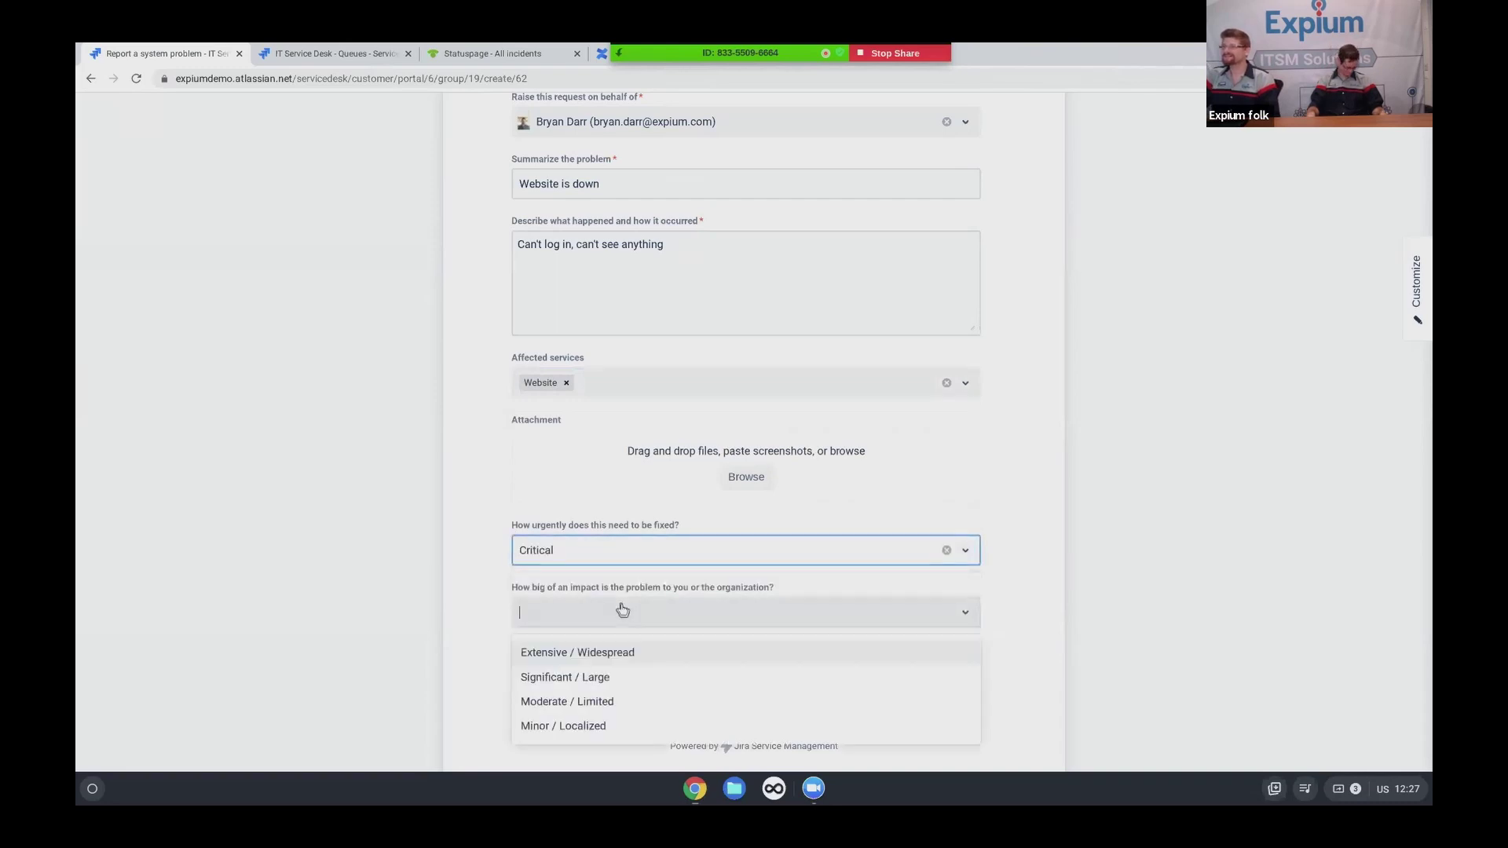
{"action": "left_click", "coordinate": [617, 658]}
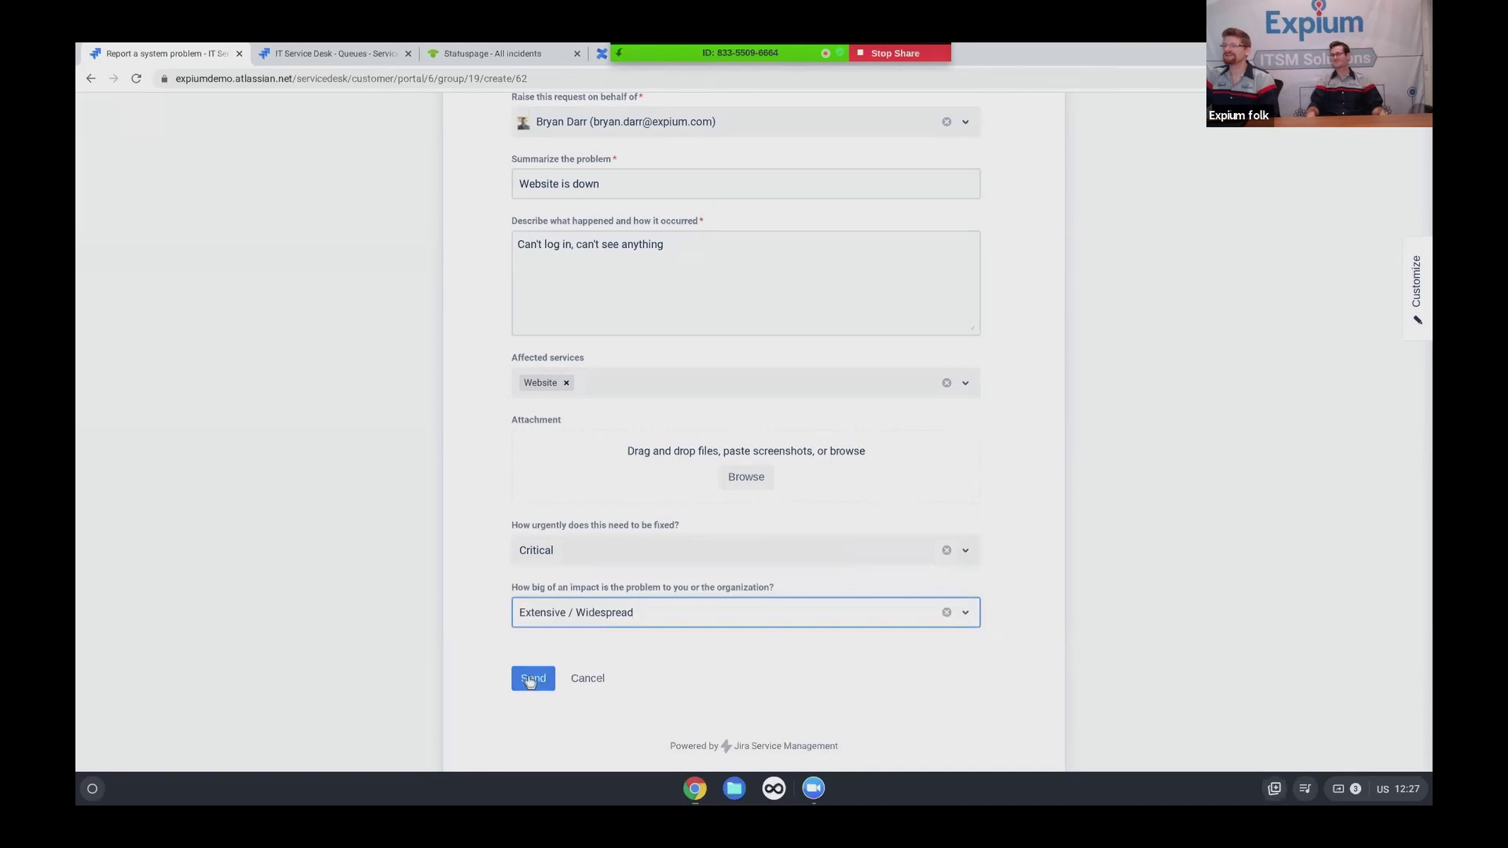
{"action": "left_click", "coordinate": [527, 689]}
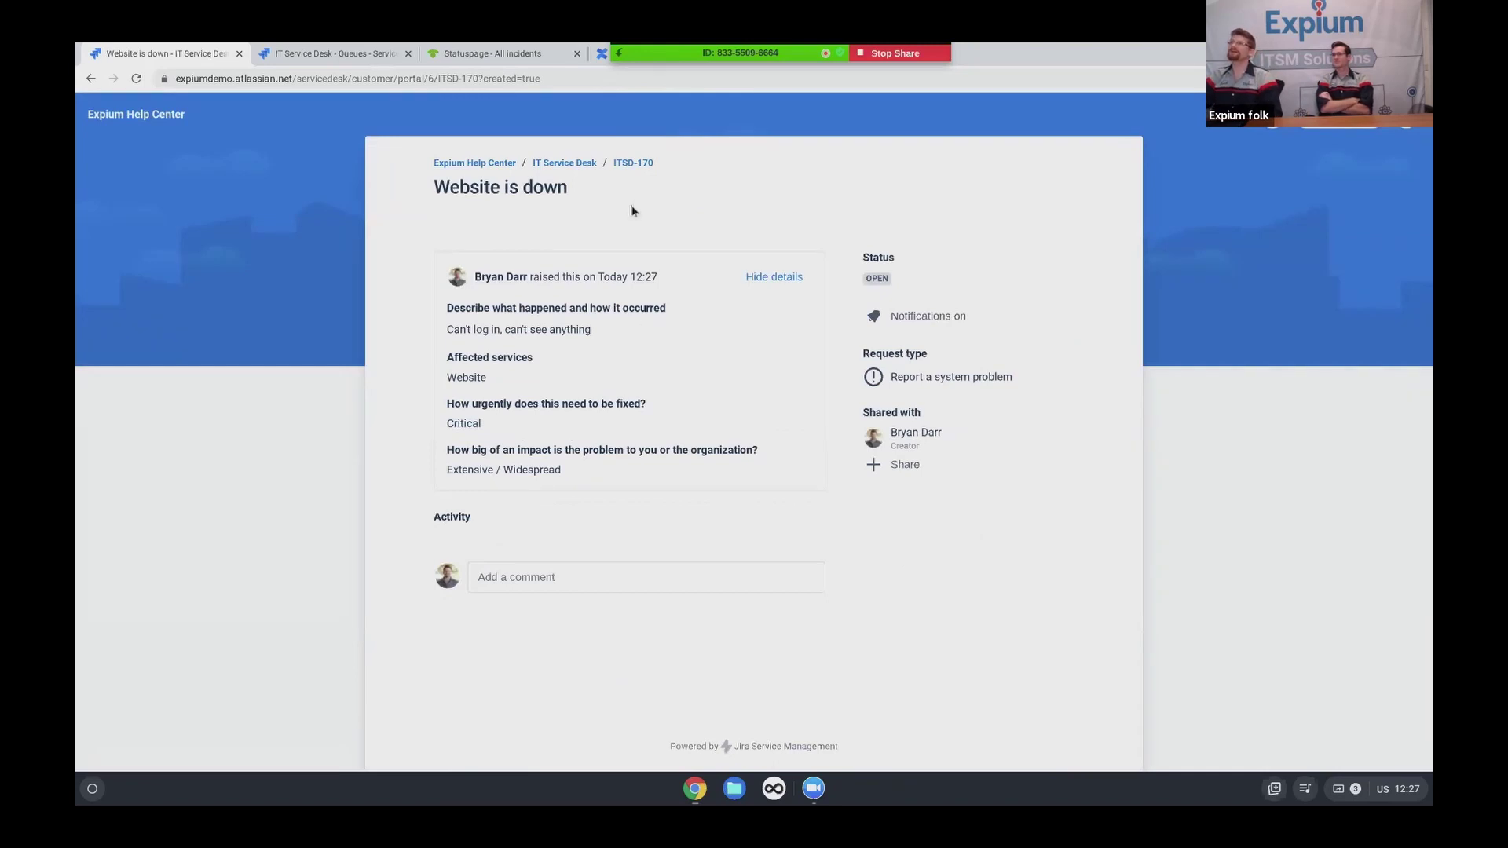
View ITSD-170 in the agent view, then go to the project's Open incidents queue
{"action": "left_click", "coordinate": [626, 163]}
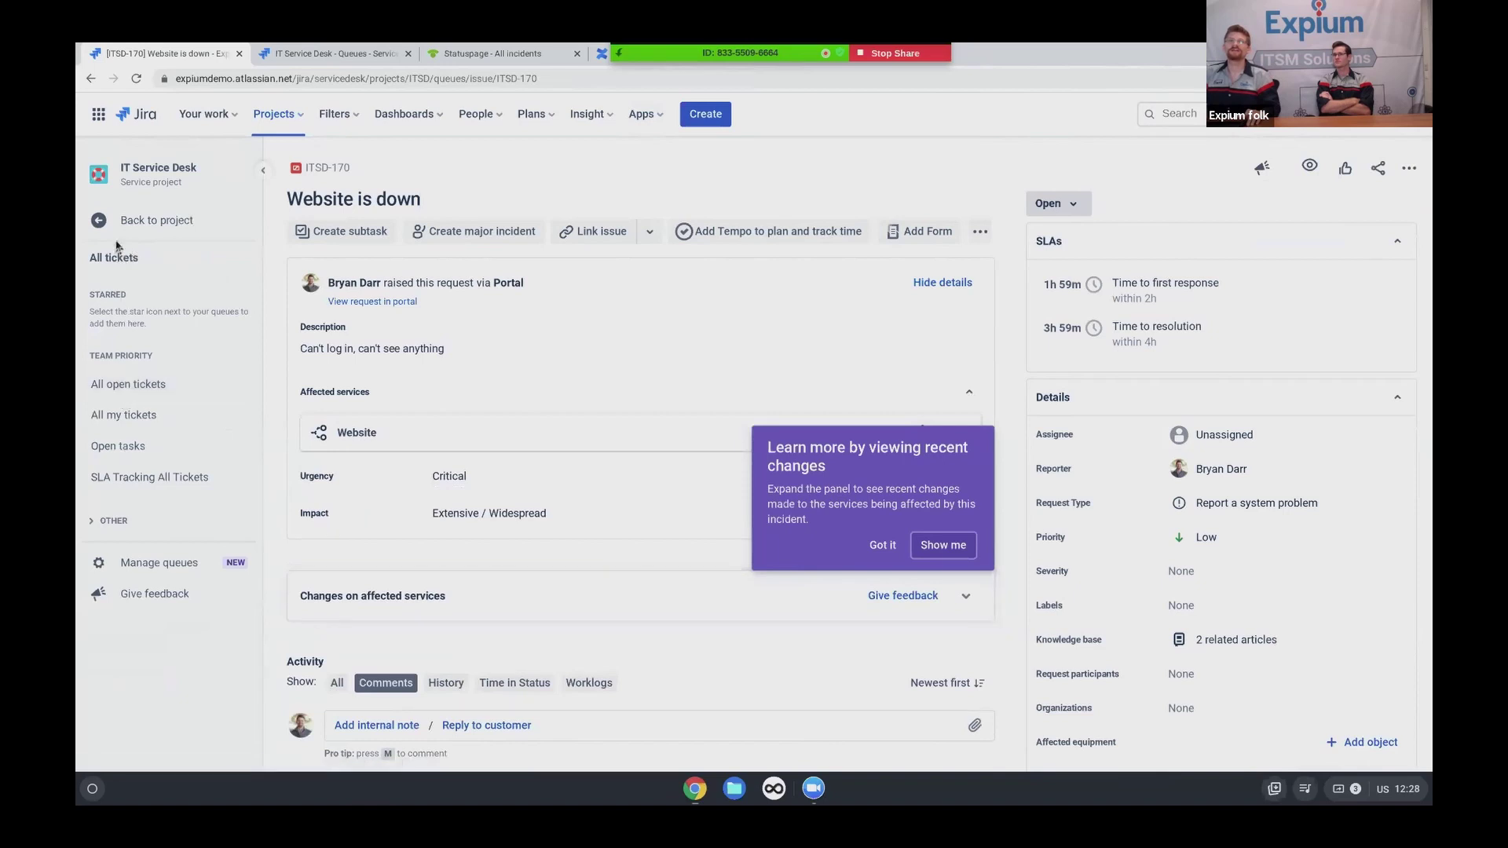
{"action": "left_click", "coordinate": [114, 228]}
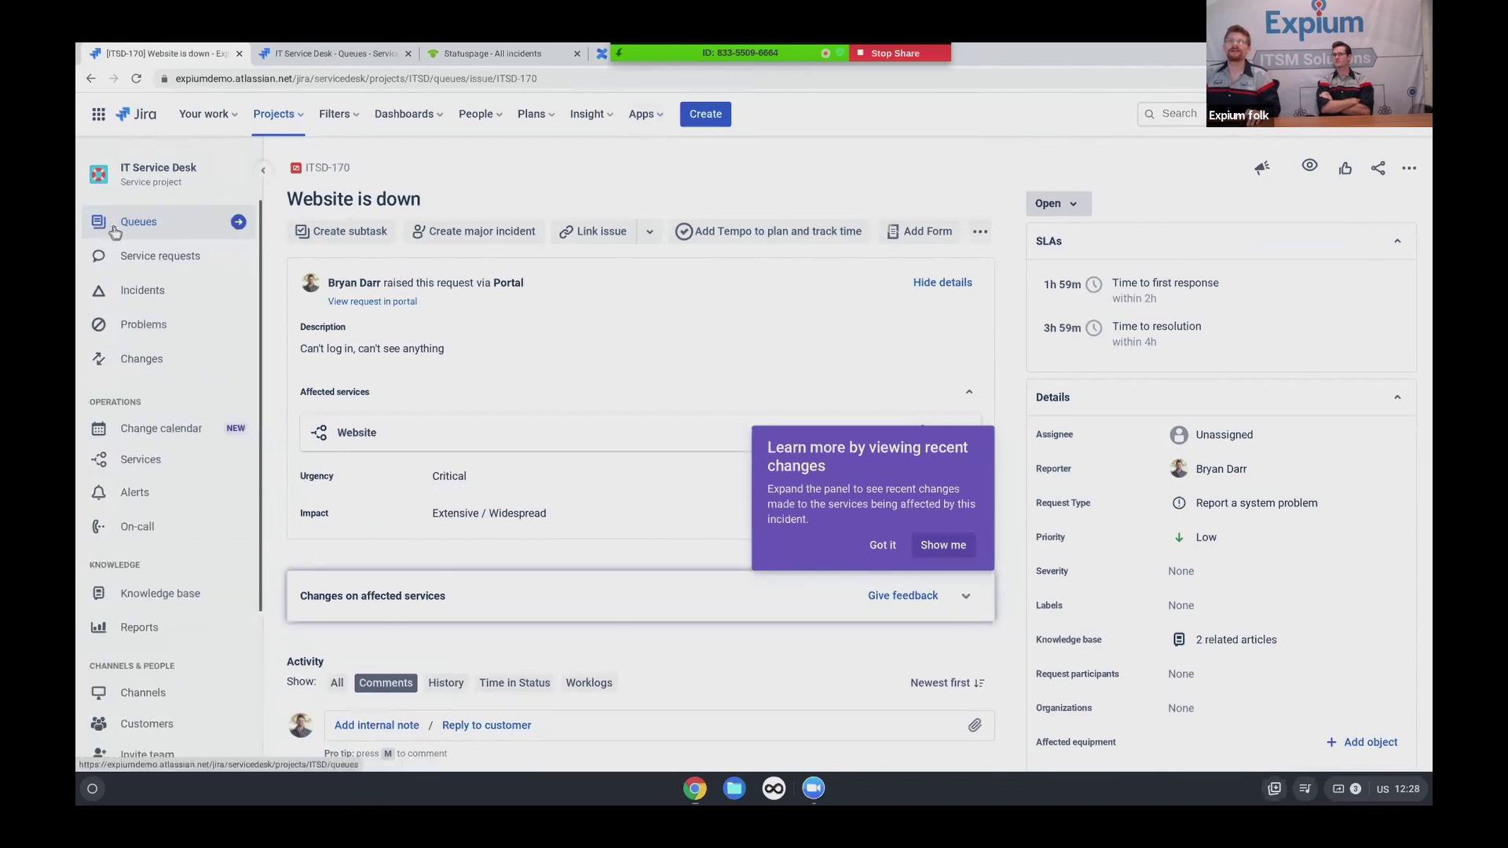
{"action": "left_click", "coordinate": [148, 284]}
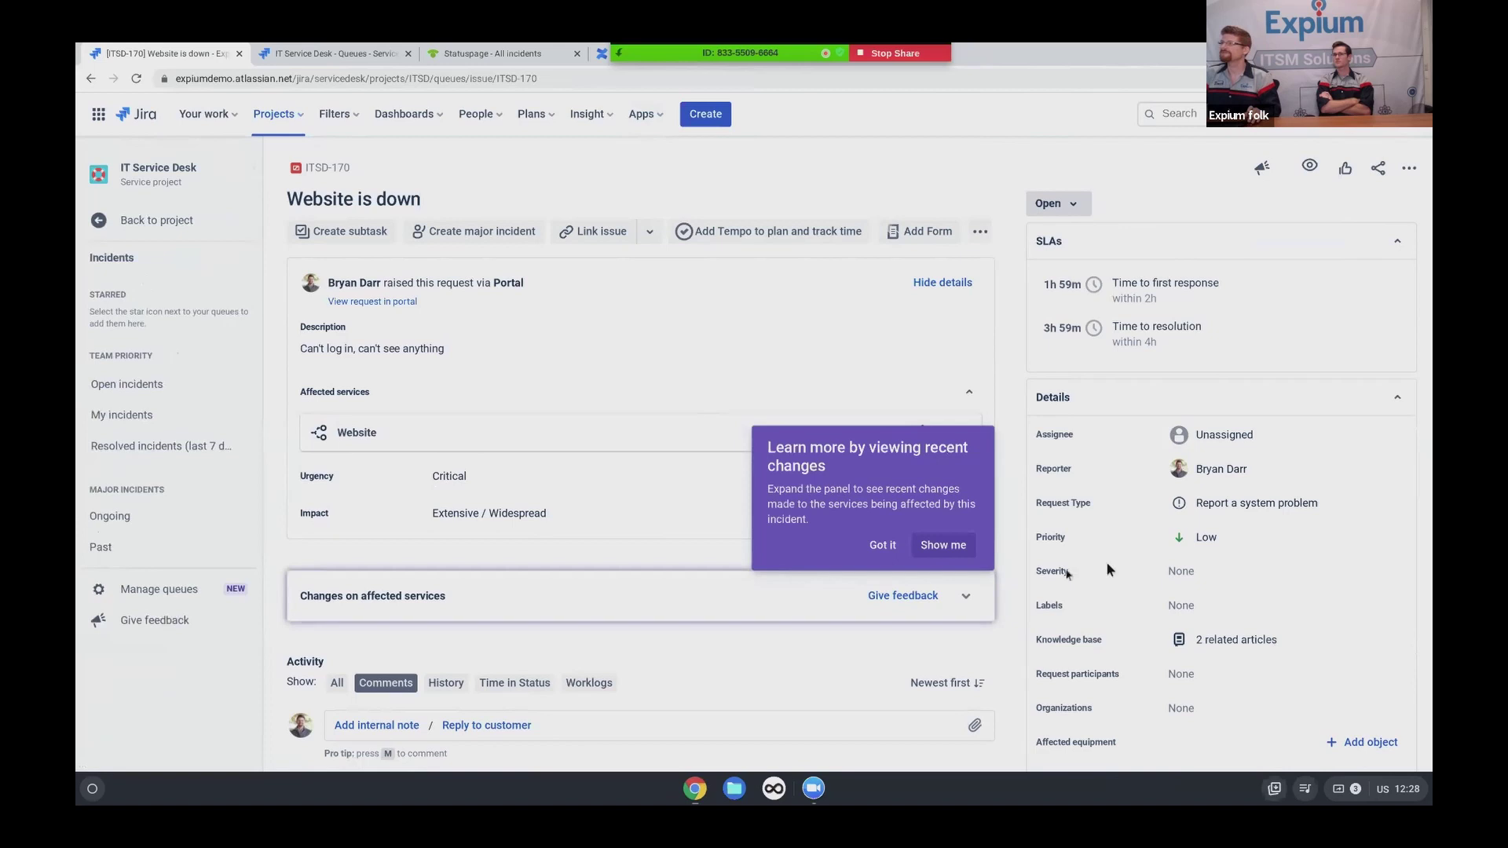
{"action": "left_click", "coordinate": [112, 385]}
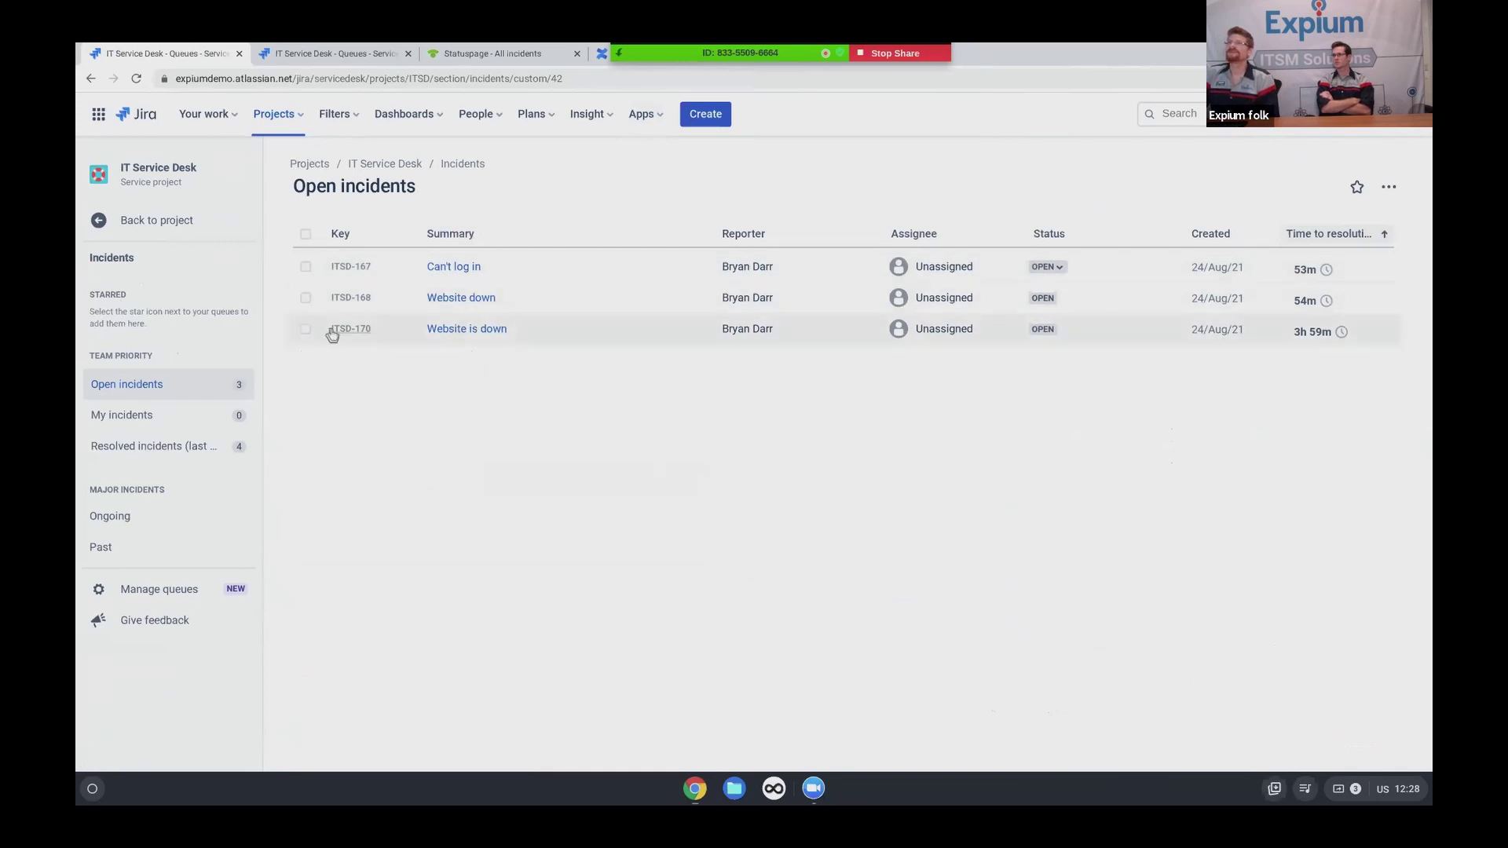
Link ITSD-167 and ITSD-168 as 'is caused by' ITSD-170, then open ITSD-170
{"action": "left_click", "coordinate": [305, 298]}
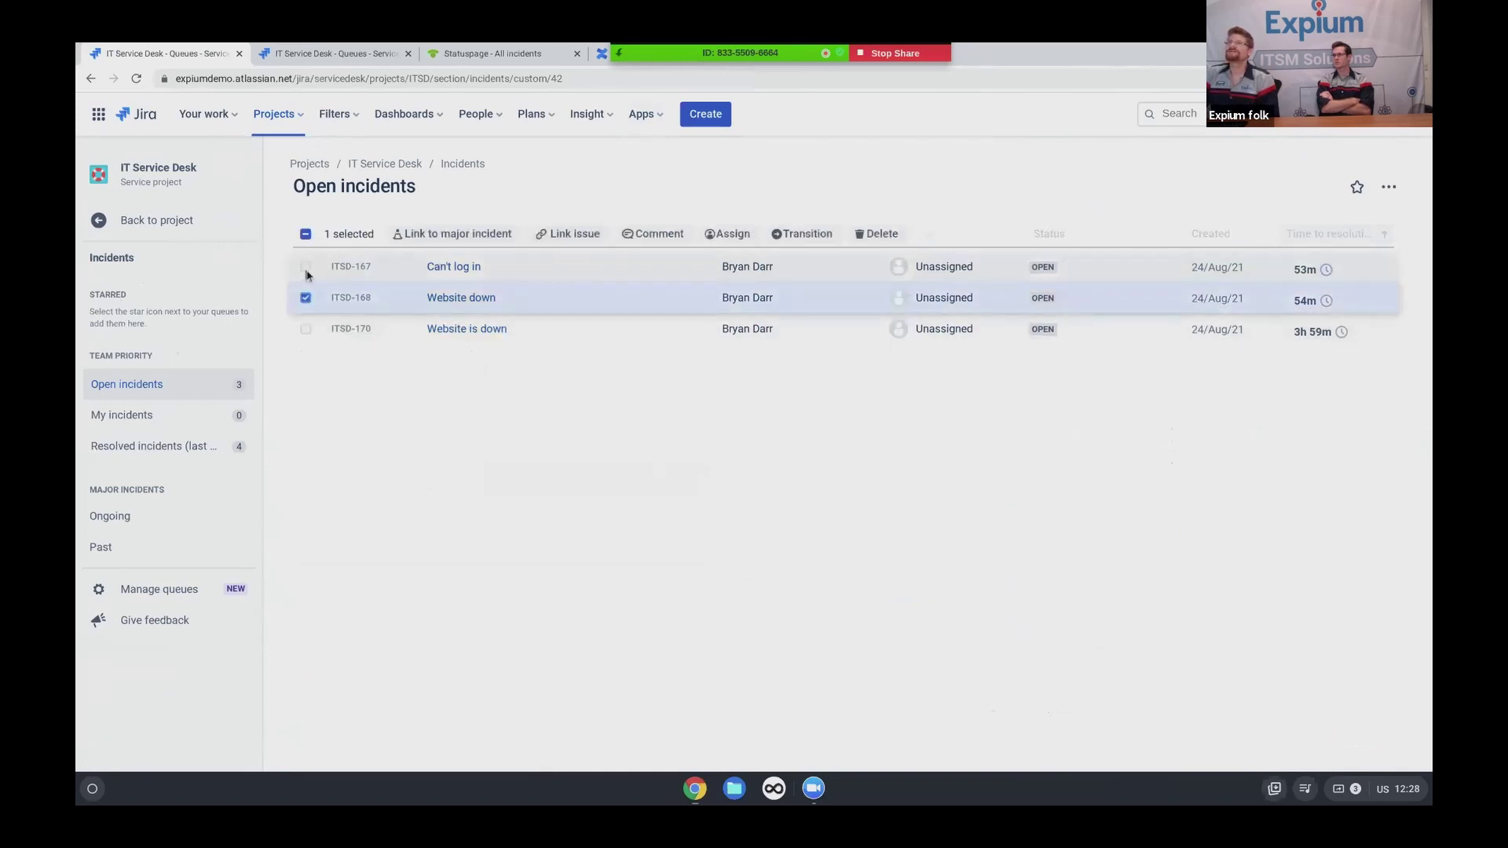
{"action": "left_click", "coordinate": [306, 266]}
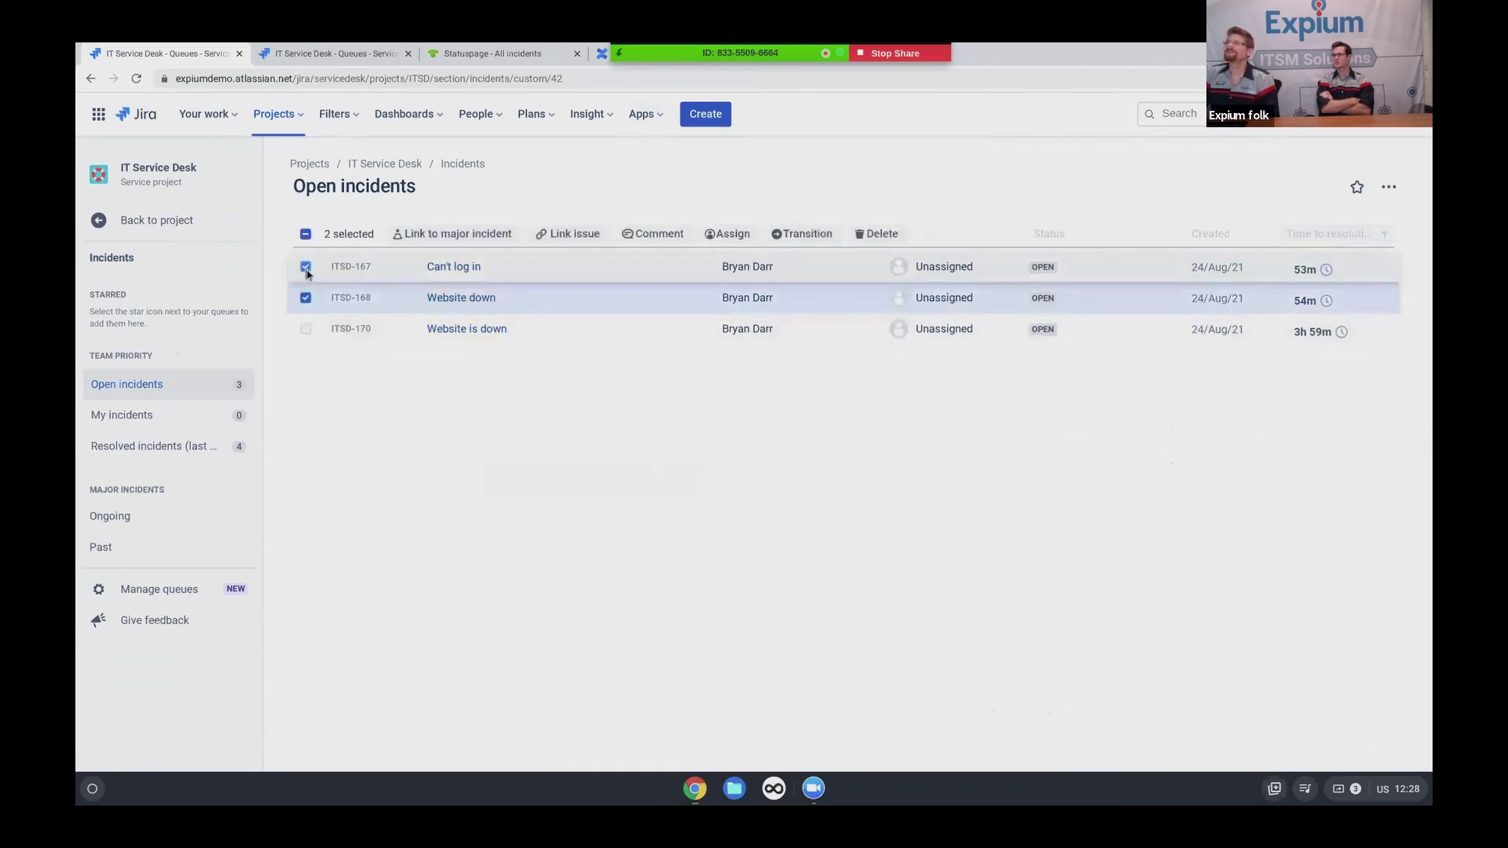
{"action": "left_click", "coordinate": [564, 234]}
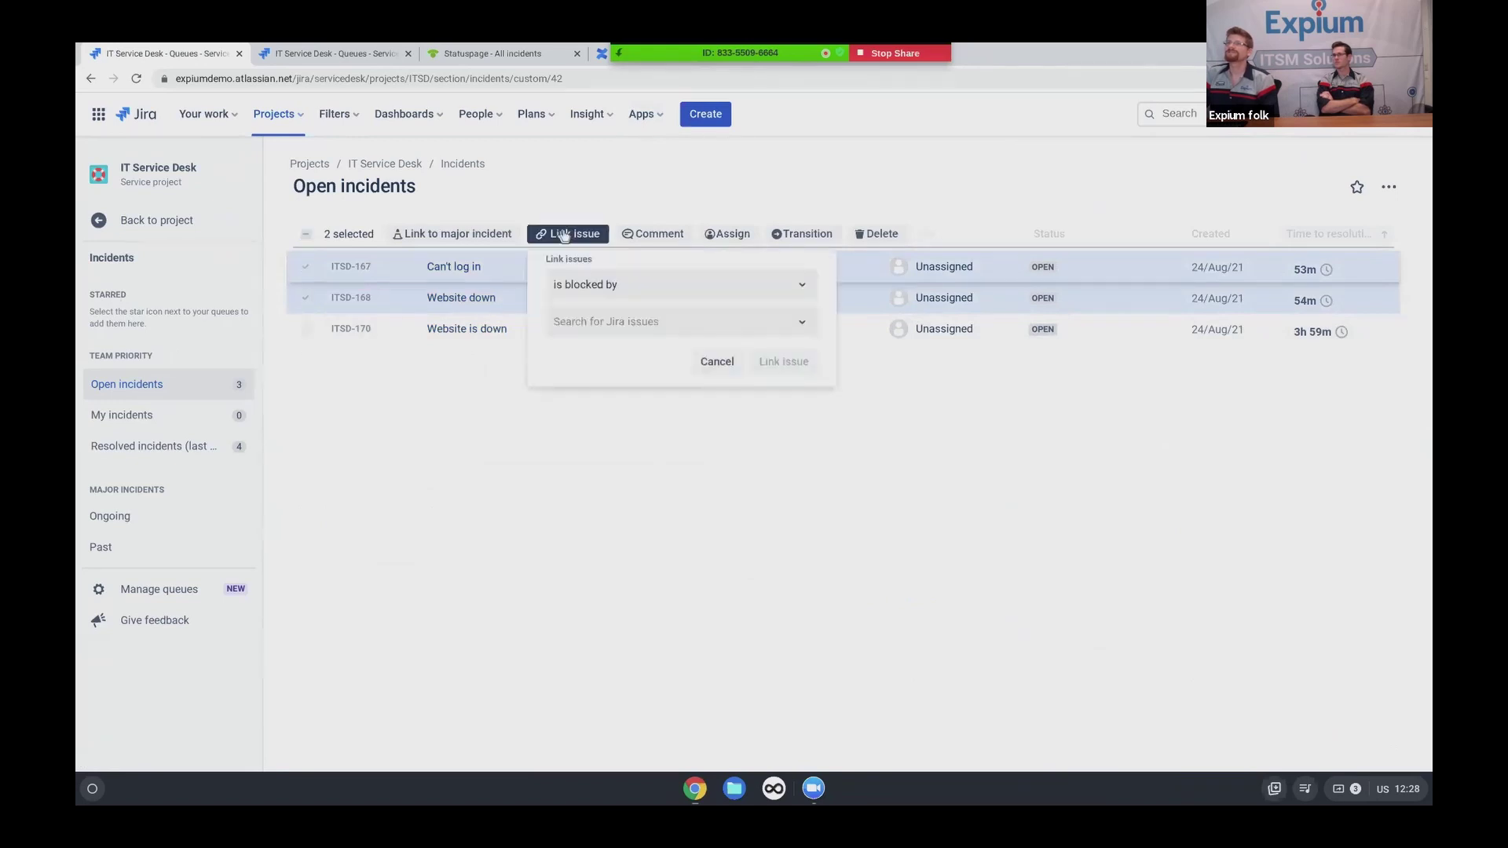
{"action": "left_click", "coordinate": [629, 286]}
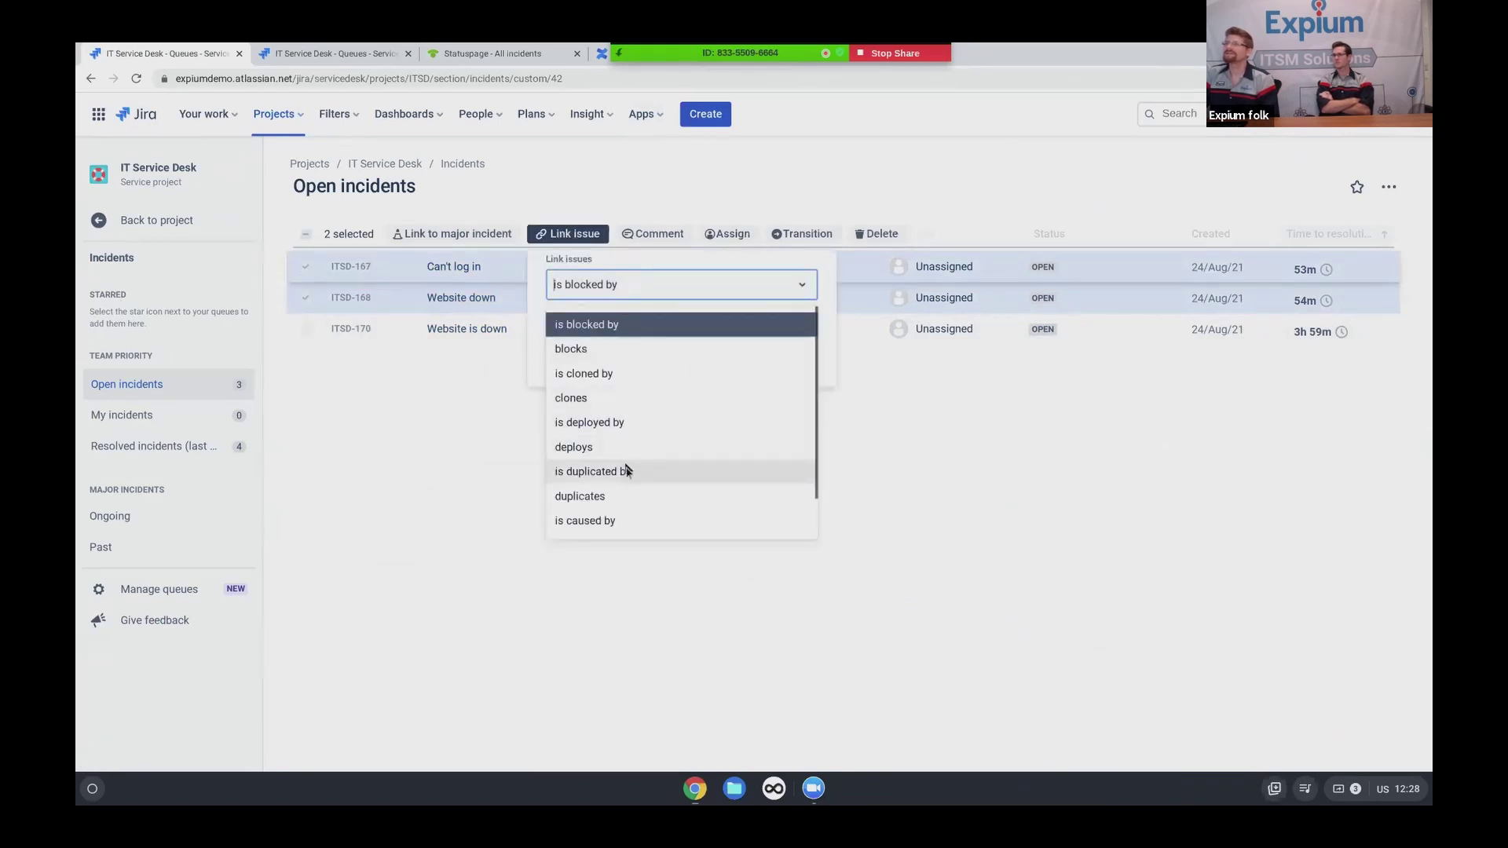
{"action": "left_click", "coordinate": [627, 522]}
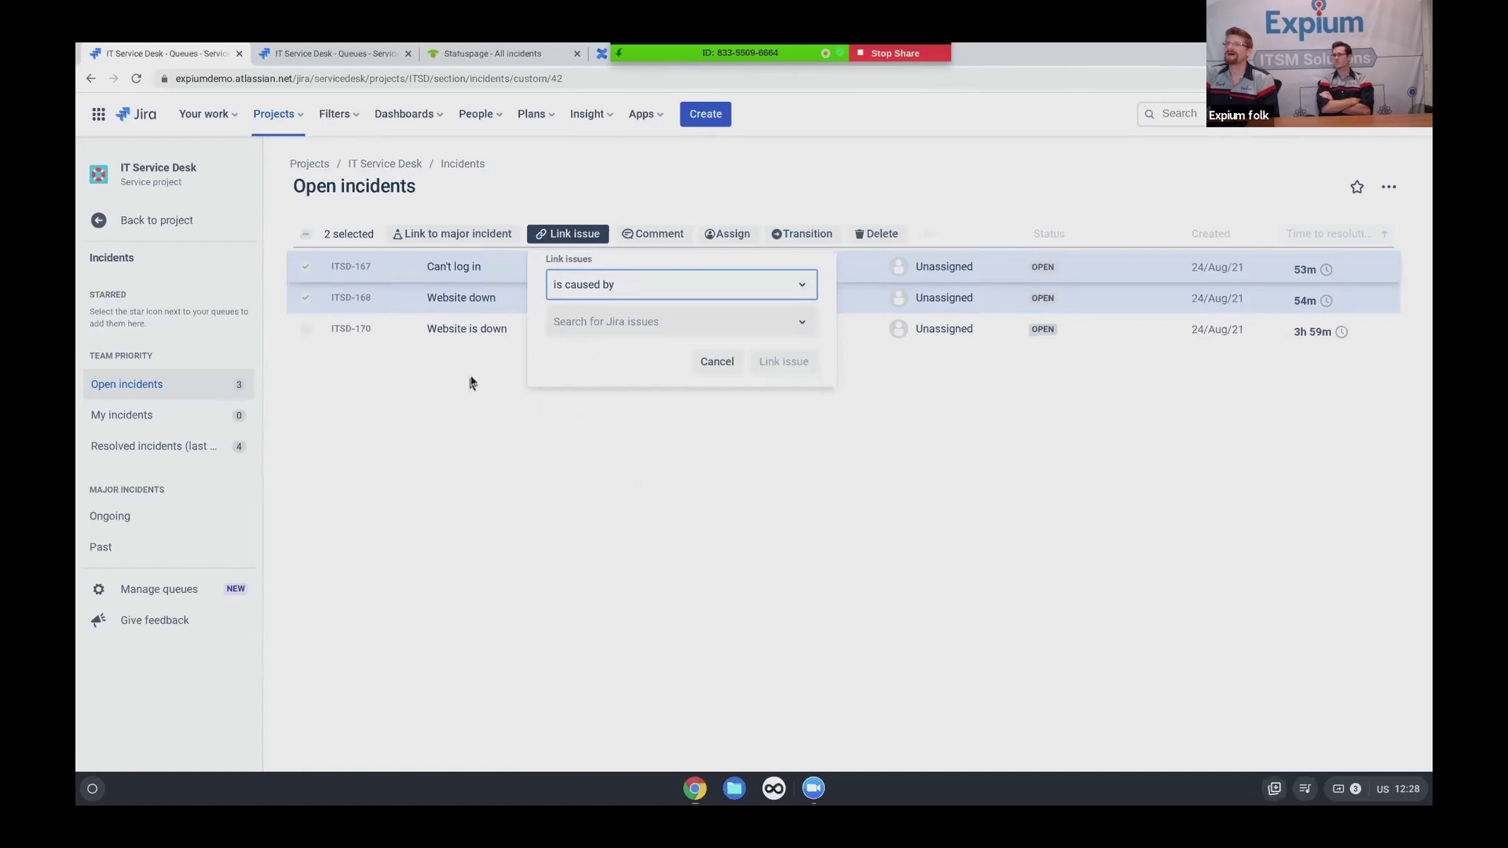
{"action": "left_click", "coordinate": [596, 333]}
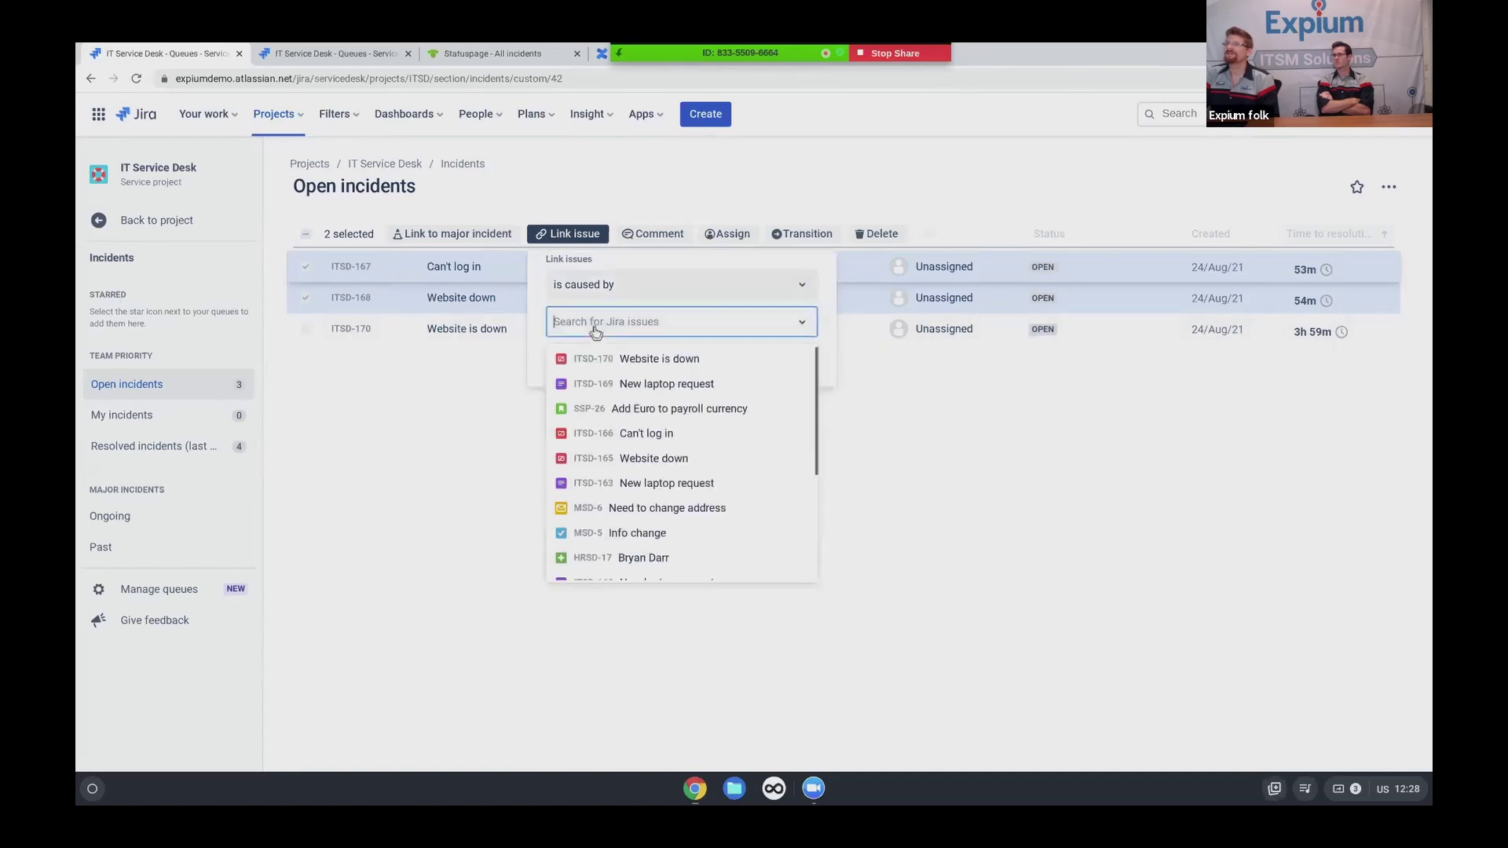
{"action": "left_click", "coordinate": [629, 359]}
{"action": "left_click", "coordinate": [784, 363]}
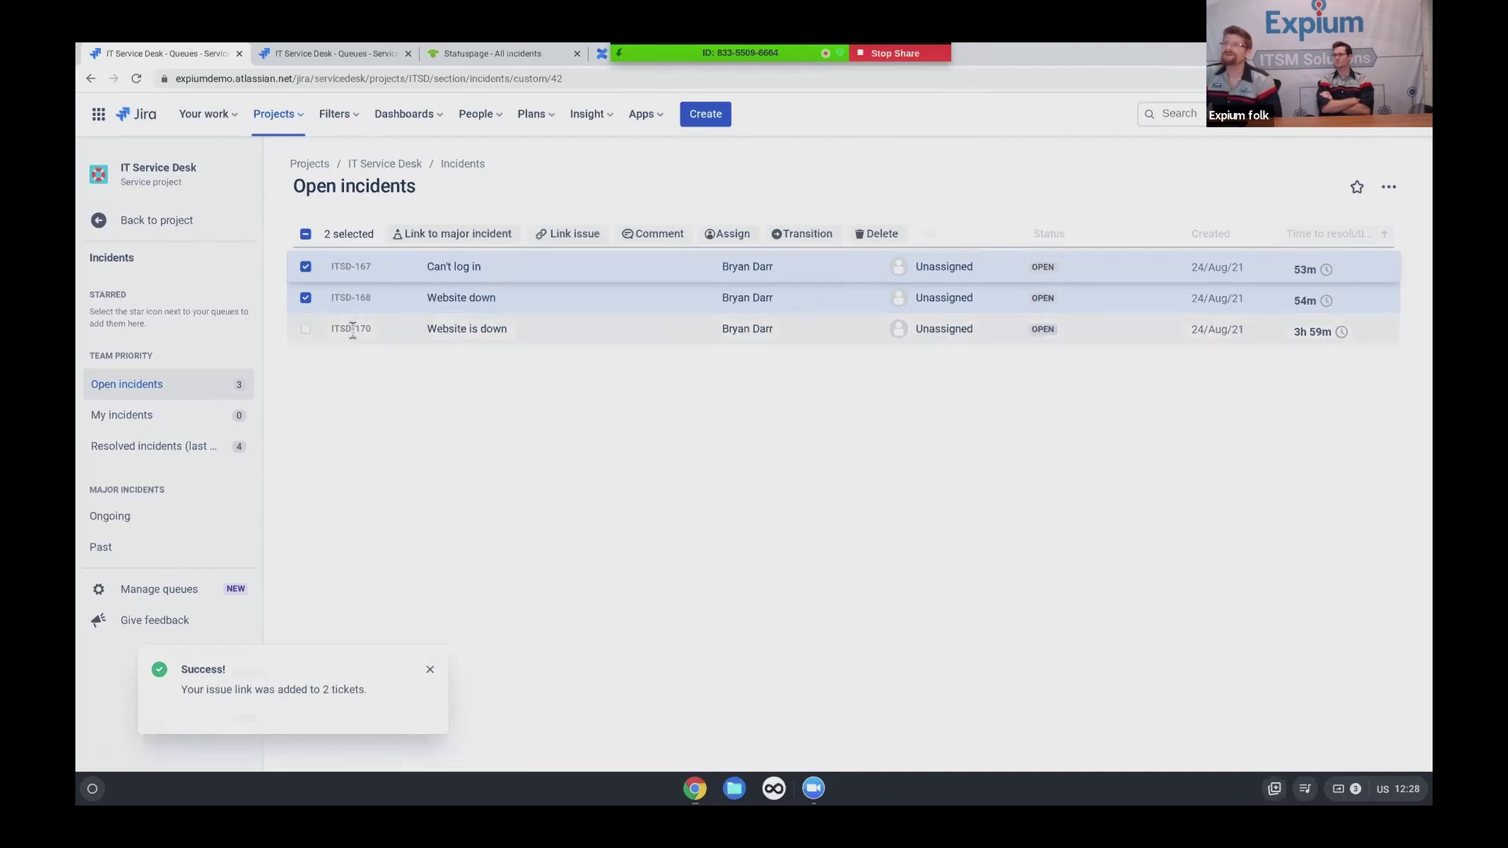
{"action": "left_click", "coordinate": [305, 235]}
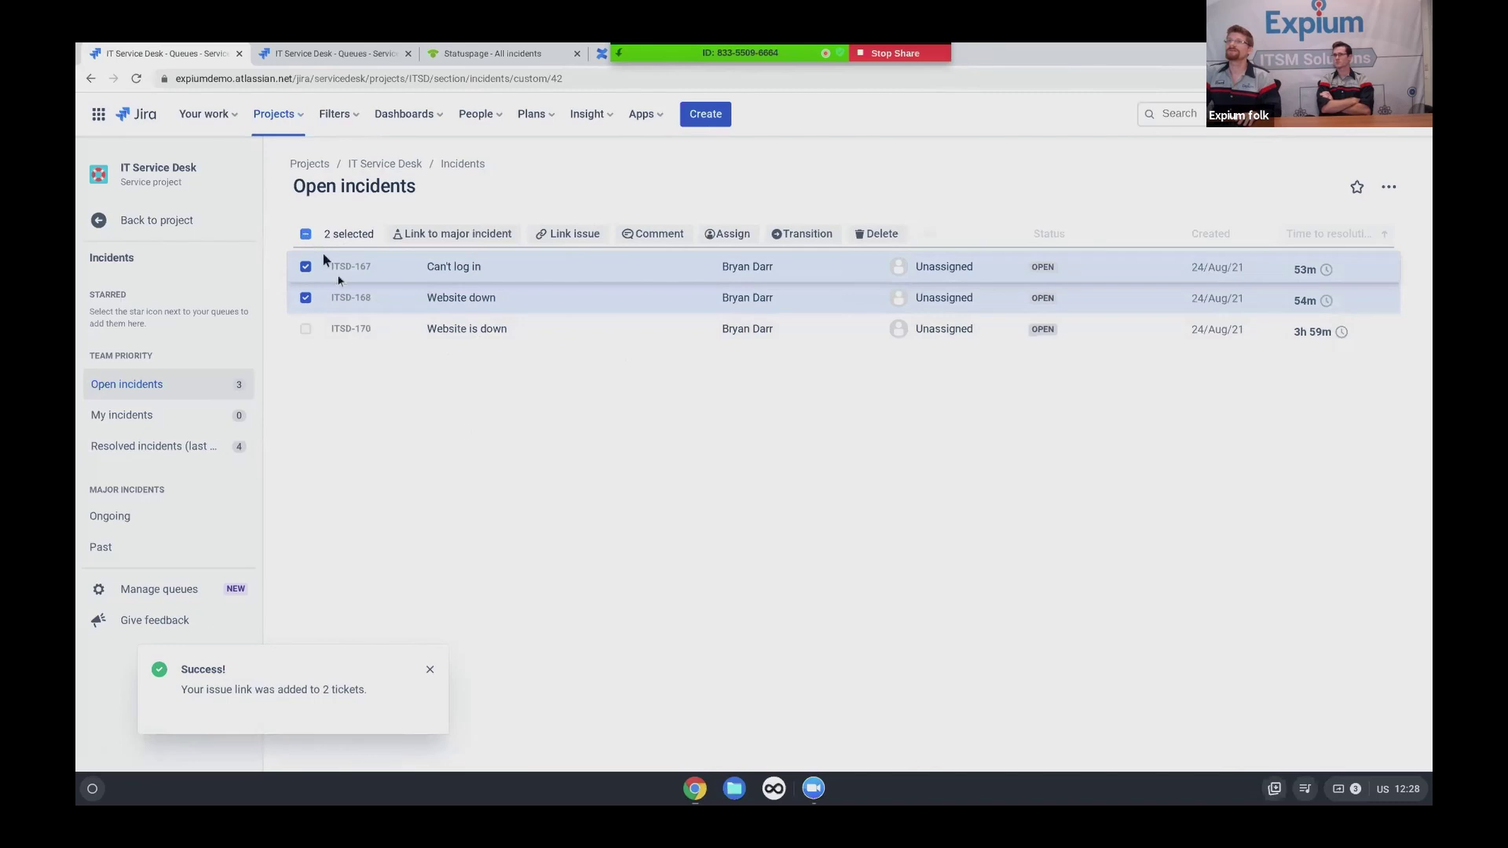
{"action": "left_click", "coordinate": [361, 330]}
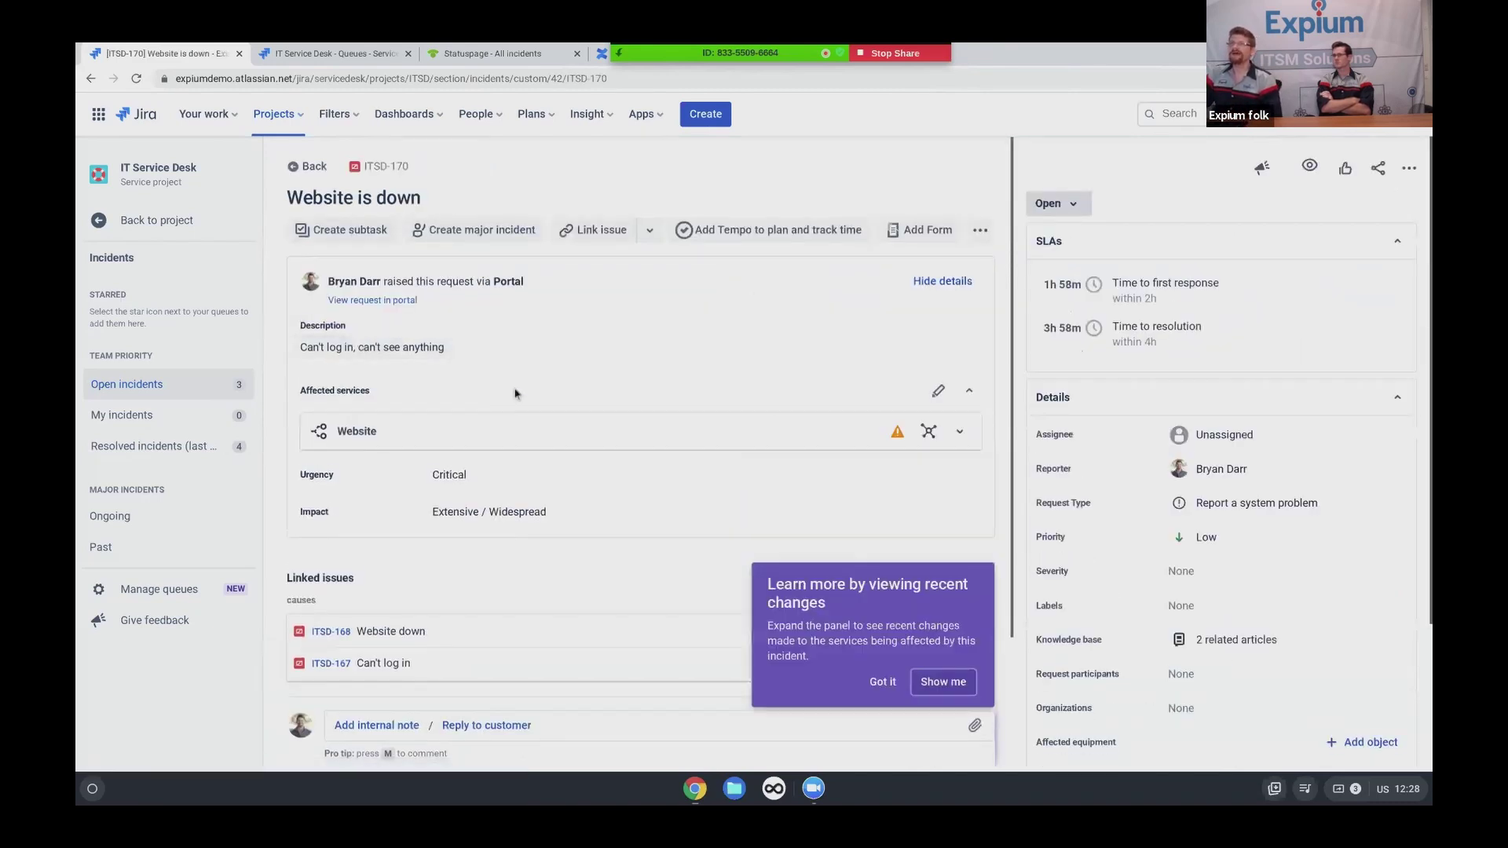
Expand the Website affected service, dismiss the tip, and show its SVC-65 object details
{"action": "scroll", "coordinate": [487, 357], "scroll_direction": "down", "scroll_amount": 1}
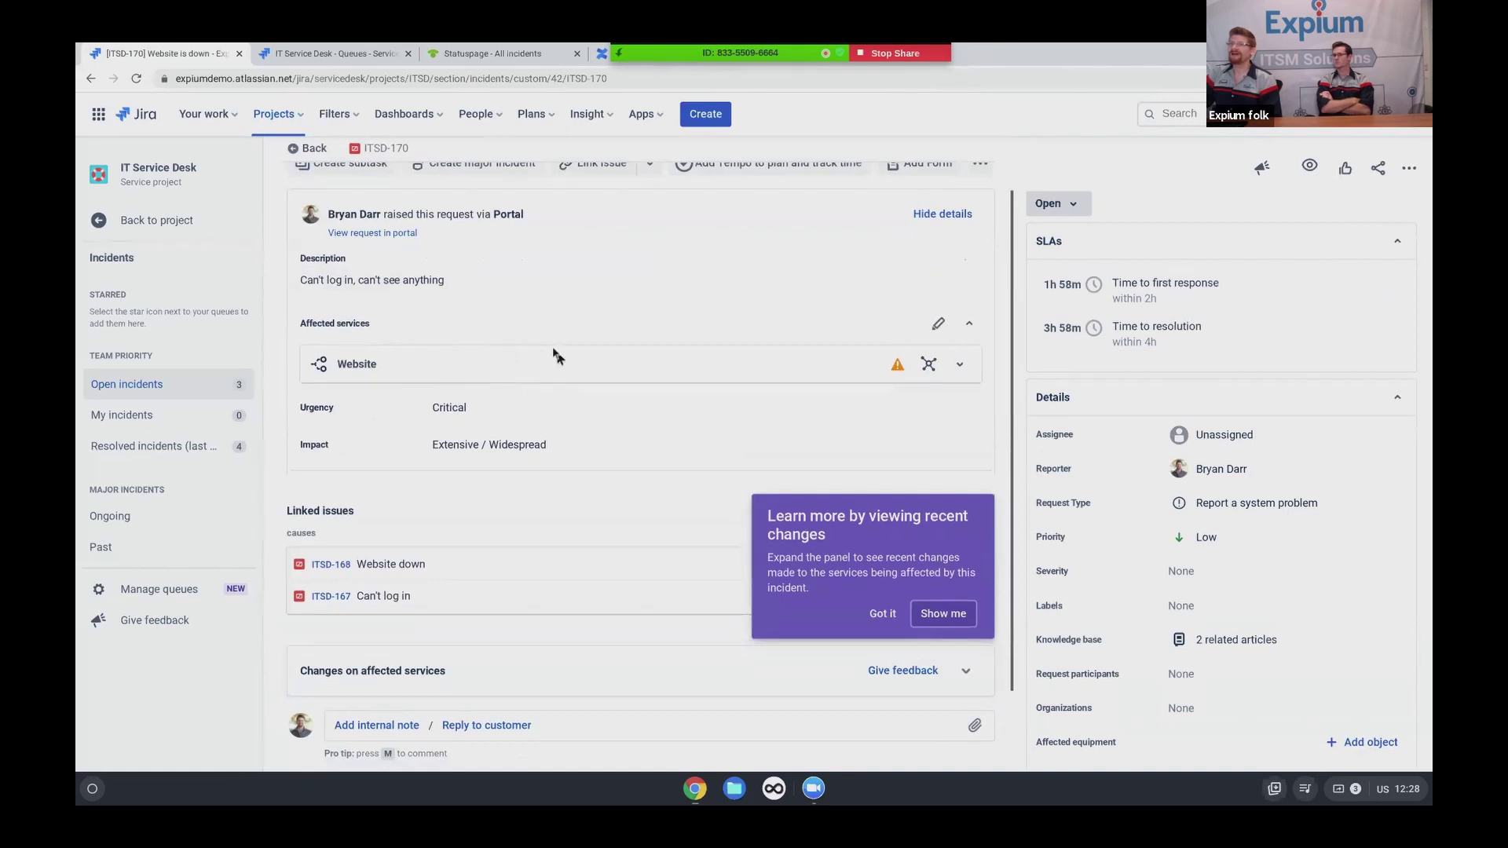
{"action": "left_click", "coordinate": [961, 365]}
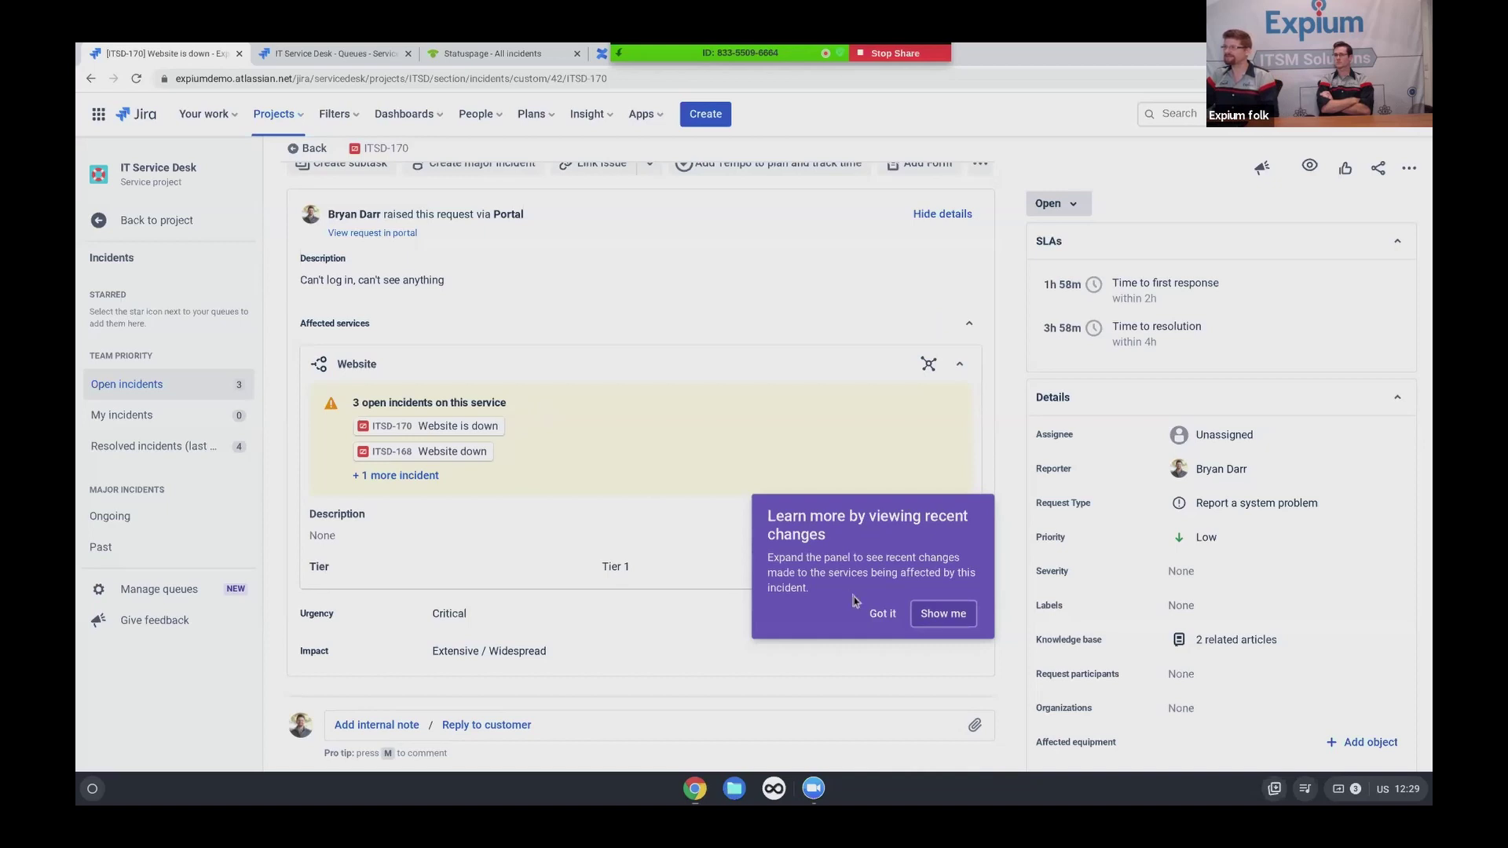
{"action": "left_click", "coordinate": [882, 613]}
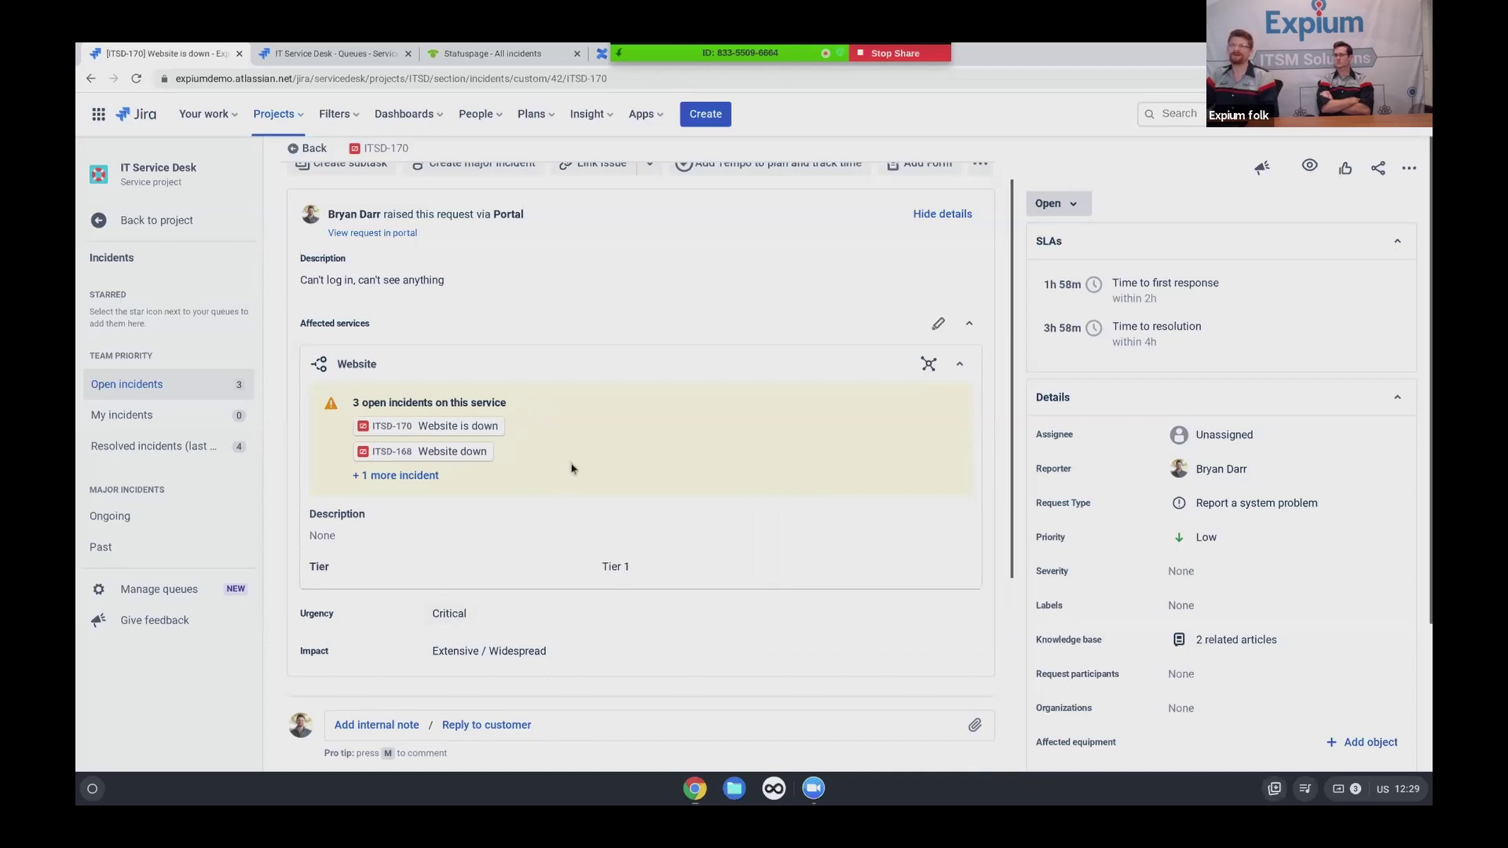
{"action": "scroll", "coordinate": [571, 469], "scroll_direction": "down", "scroll_amount": 1}
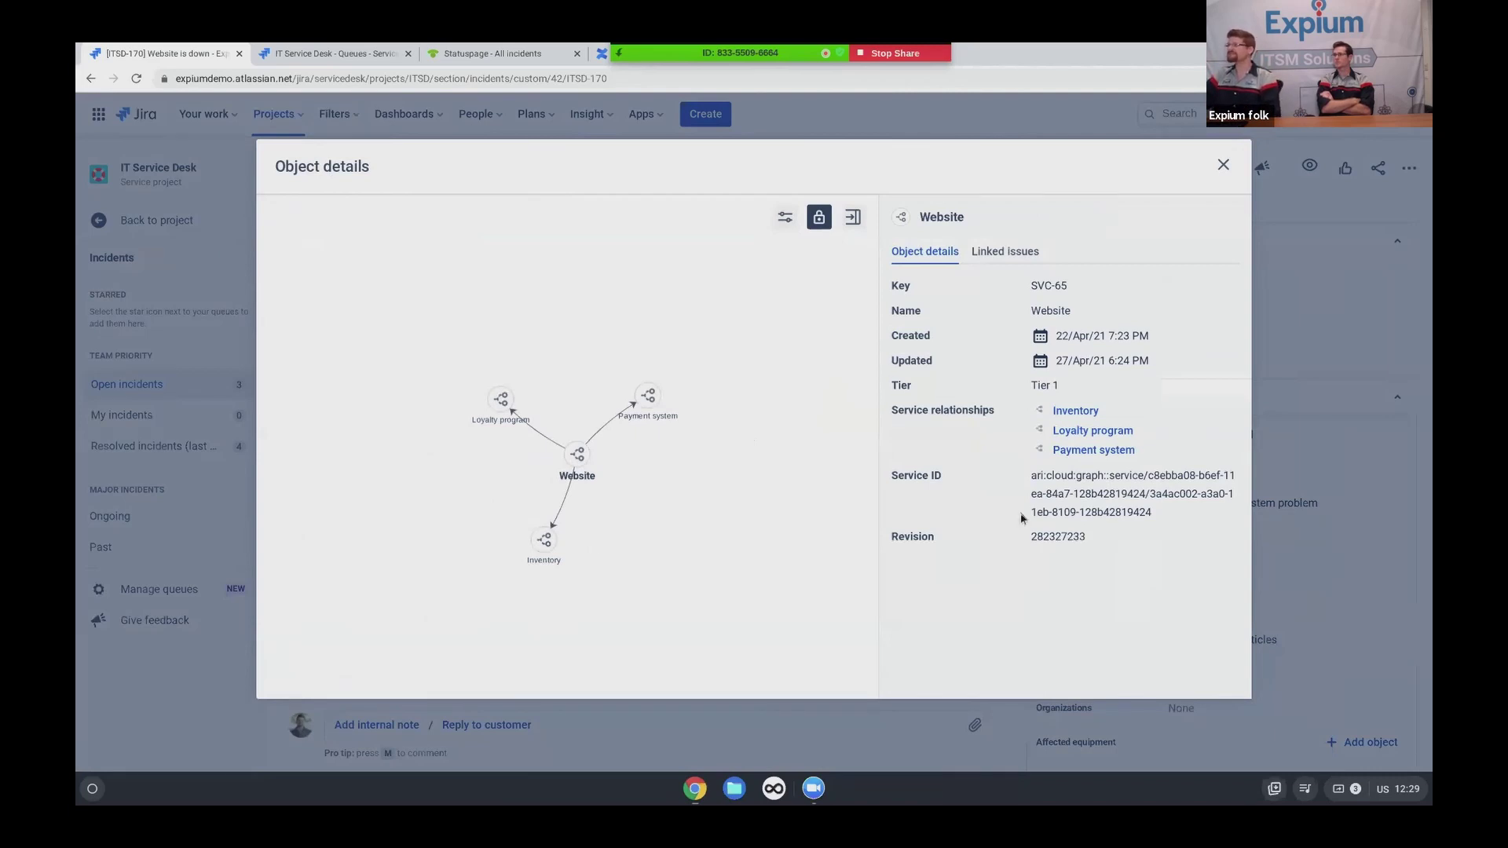
Check Website's linked issues (none), close its object details, and return to ITSD-170's top
{"action": "left_click_drag", "start_coordinate": [1028, 390], "coordinate": [1046, 378]}
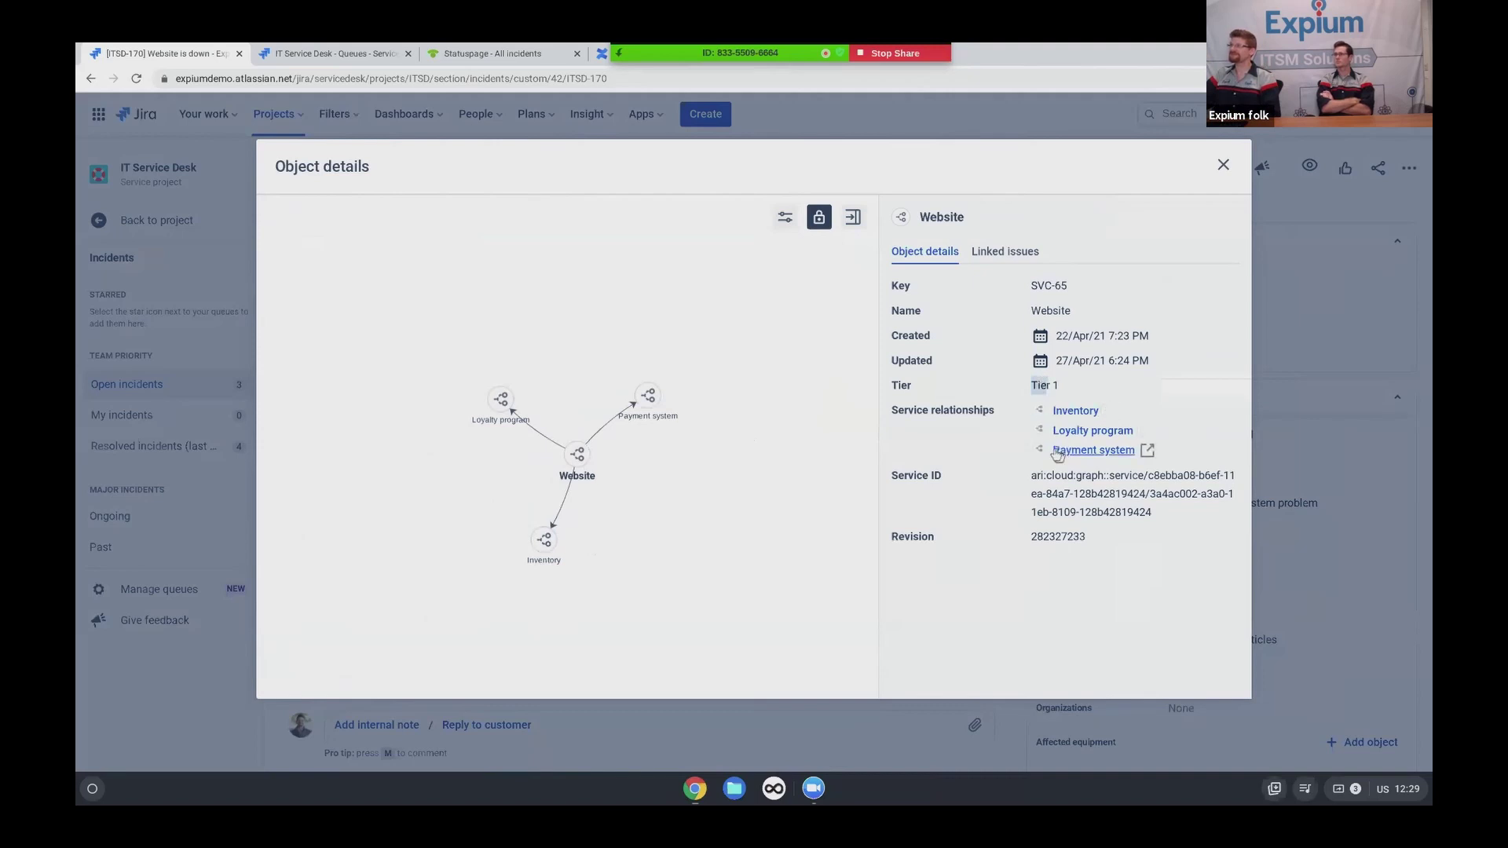
{"action": "left_click", "coordinate": [1000, 258]}
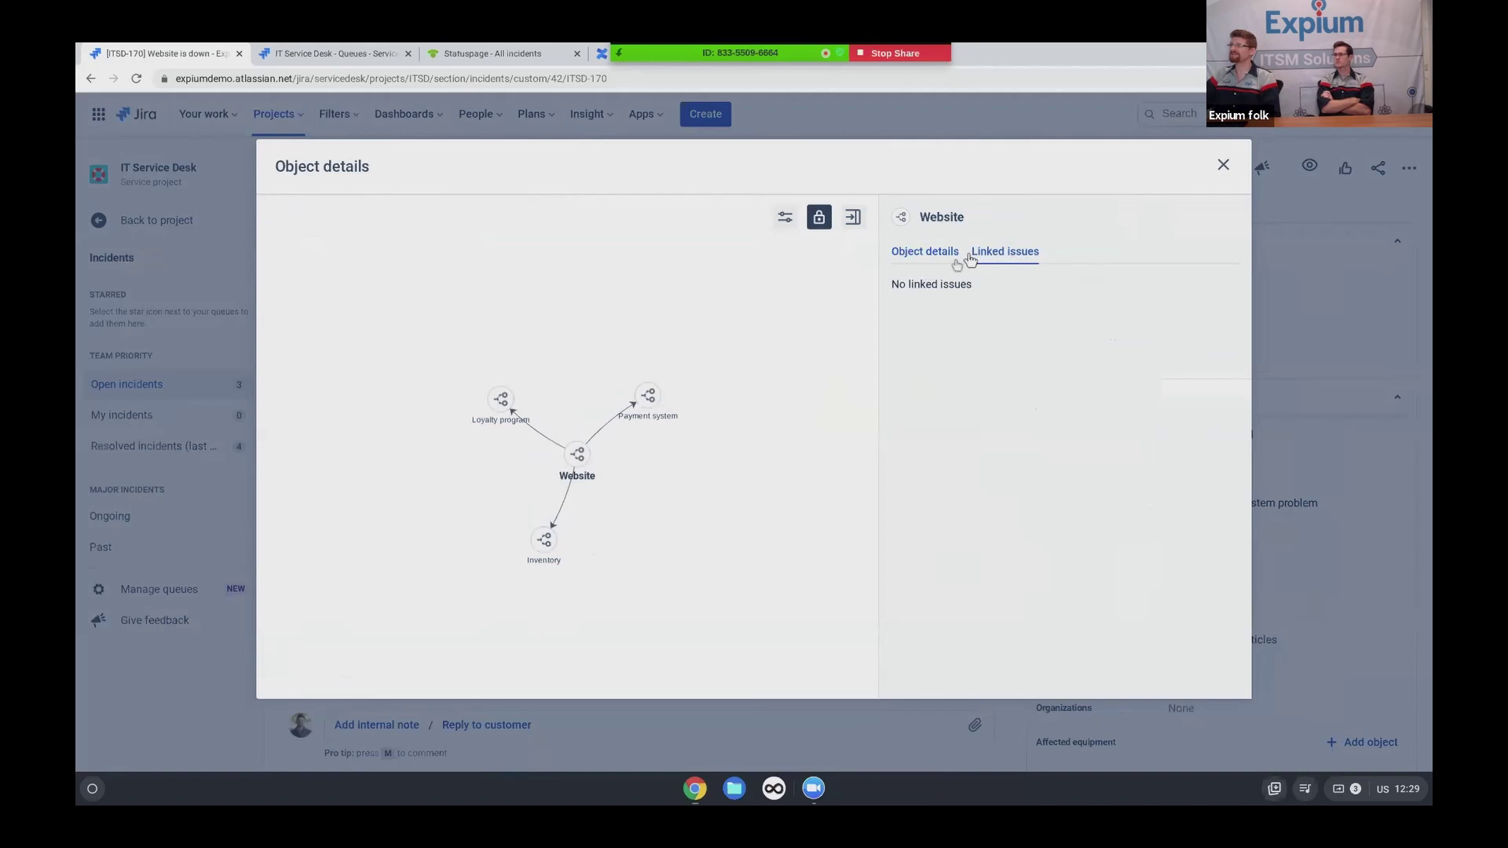
{"action": "left_click", "coordinate": [1221, 166]}
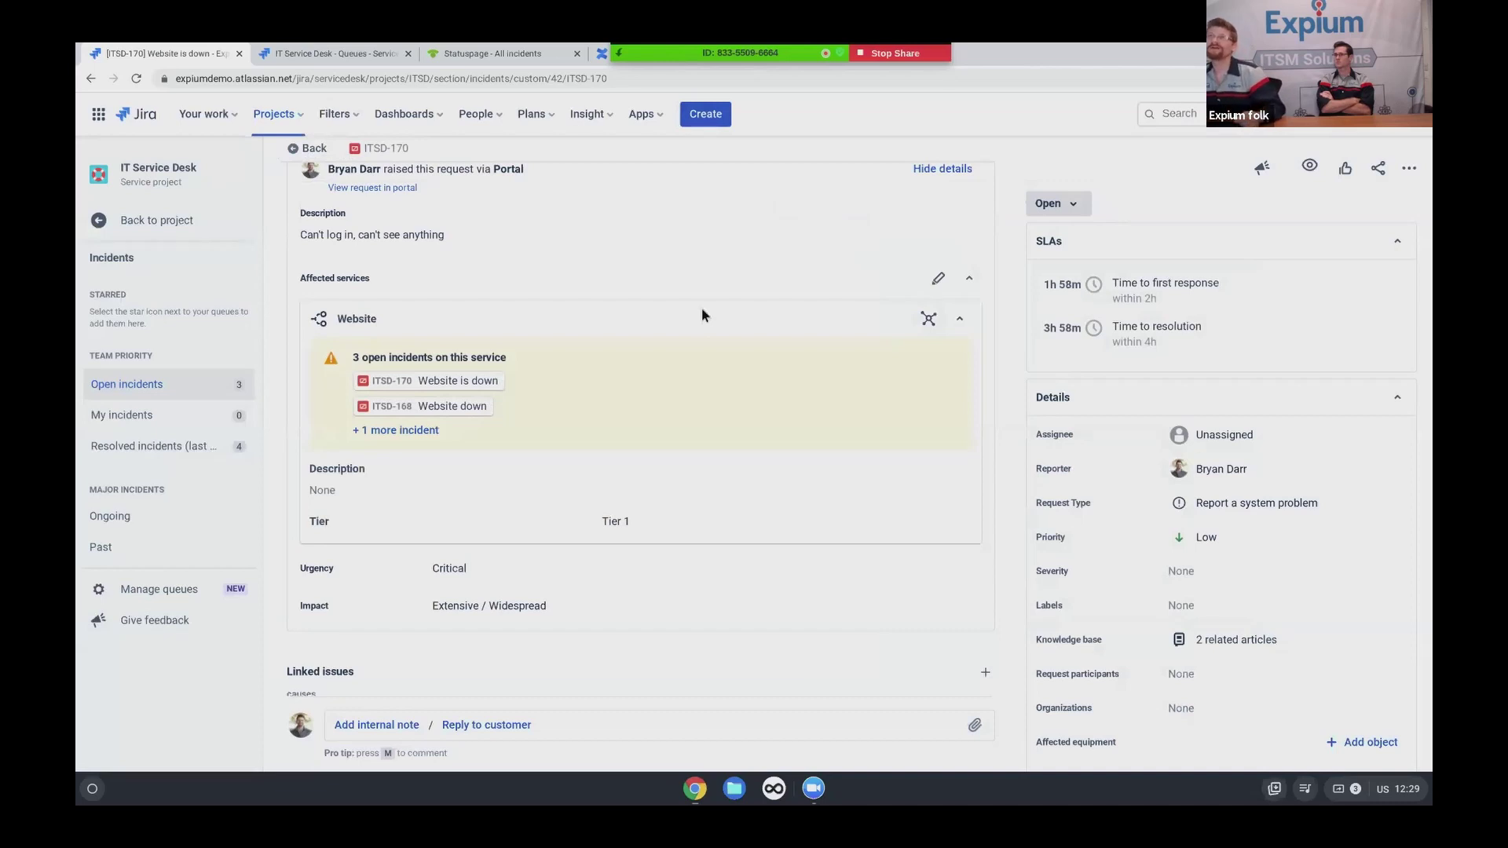
{"action": "scroll", "coordinate": [700, 308], "scroll_direction": "up", "scroll_amount": 3}
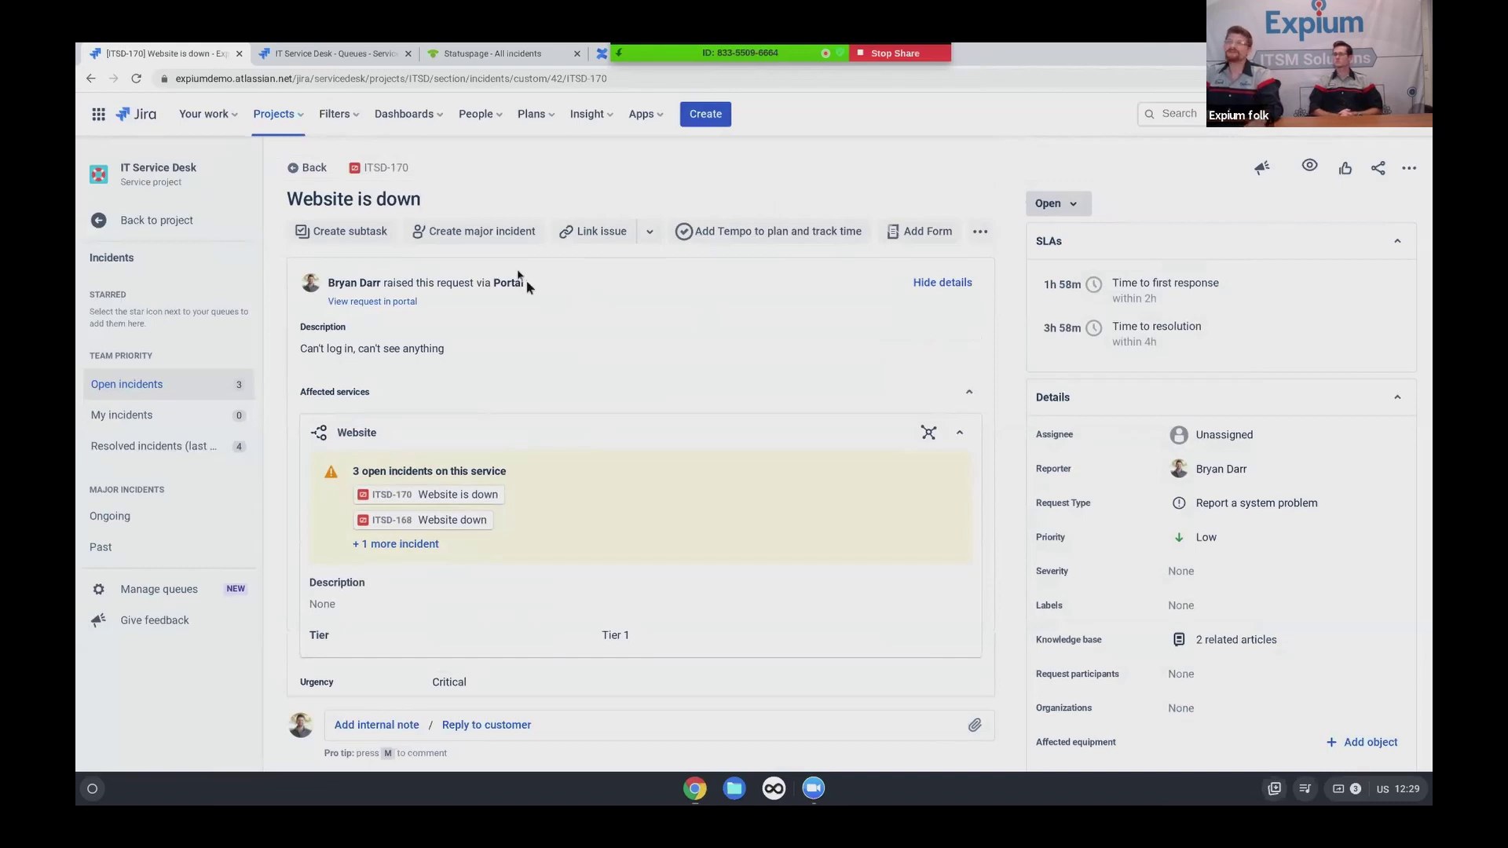
Create a major incident from ITSD-170 with priority P1 - Critical and severity Sev 1
{"action": "left_click", "coordinate": [471, 229]}
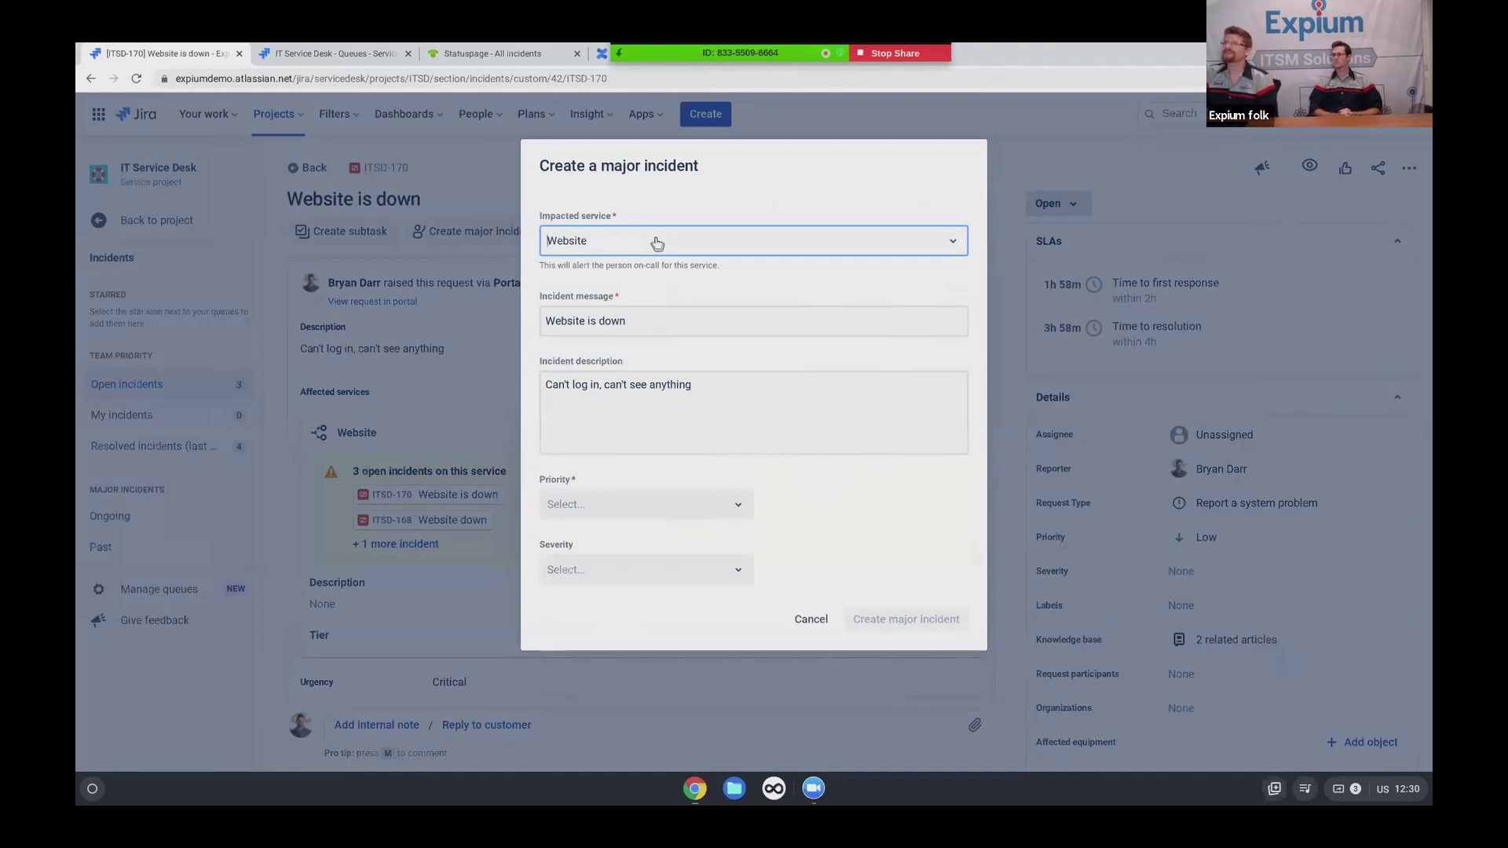
{"action": "left_click", "coordinate": [649, 506]}
{"action": "left_click", "coordinate": [622, 547]}
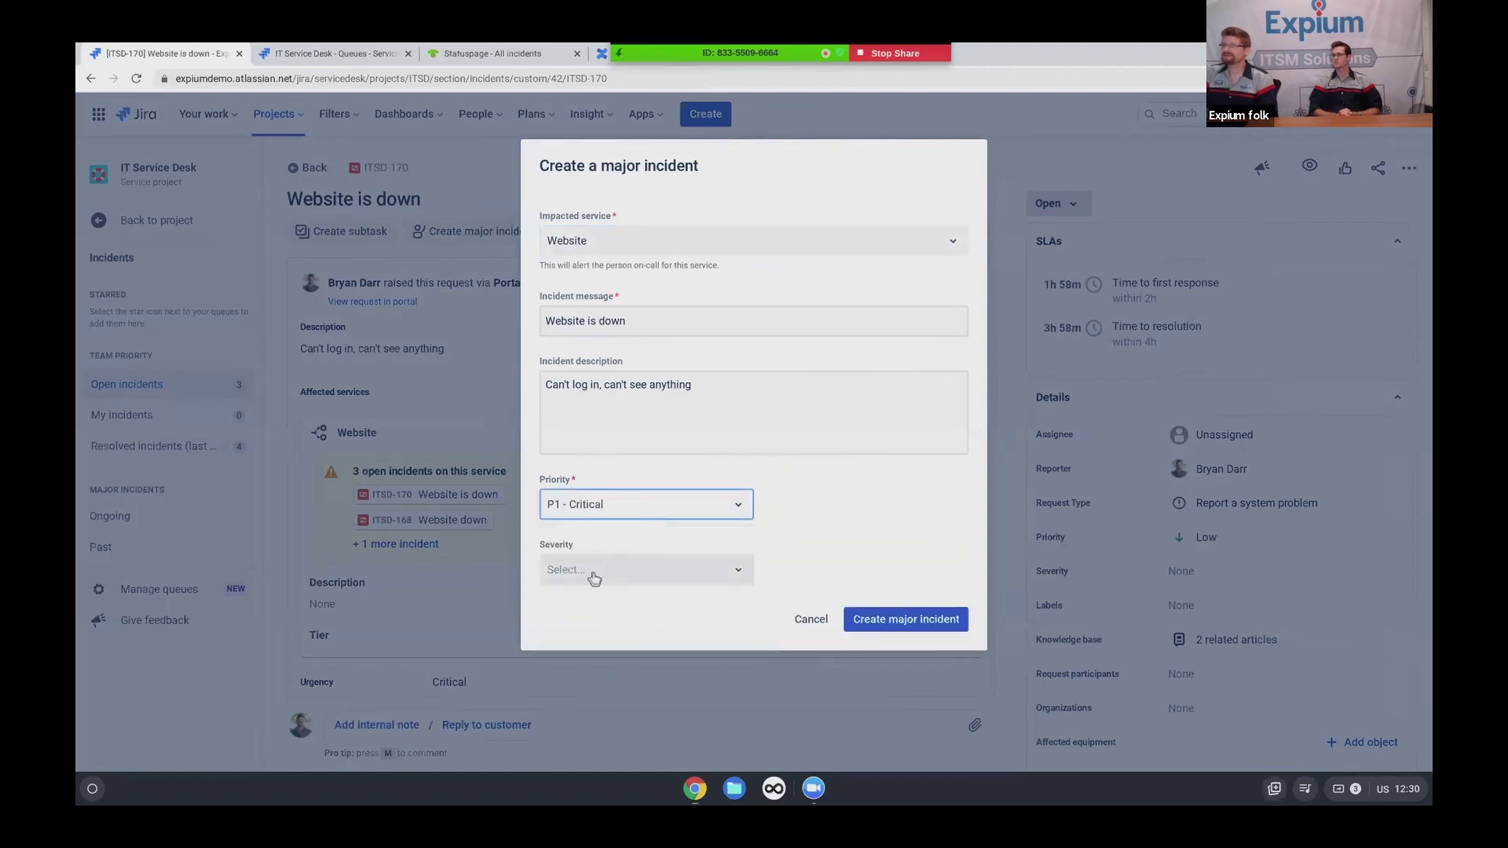
{"action": "left_click", "coordinate": [594, 577]}
{"action": "left_click", "coordinate": [595, 635]}
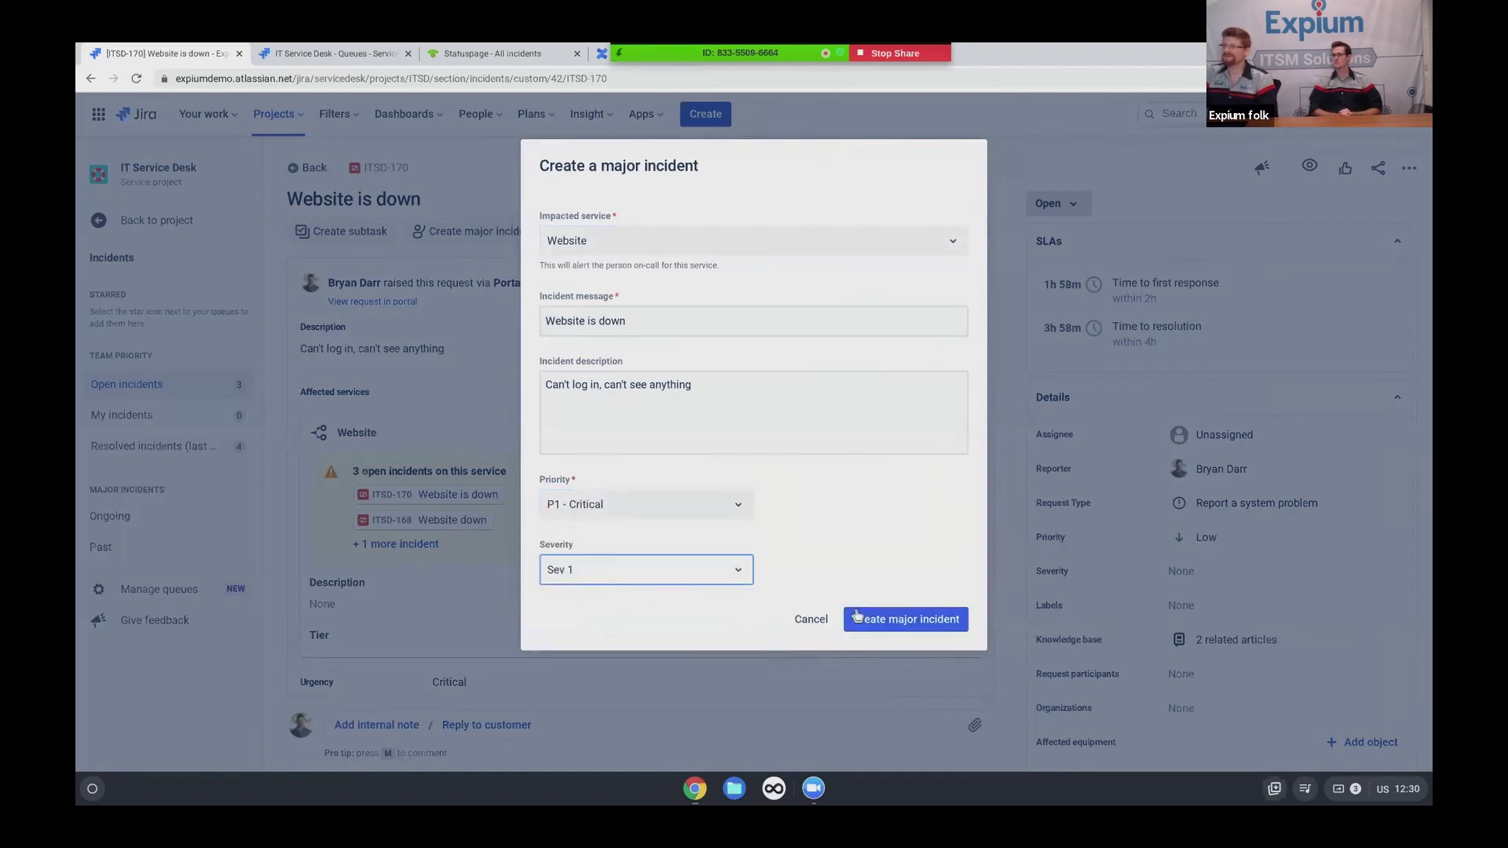
{"action": "left_click", "coordinate": [911, 627]}
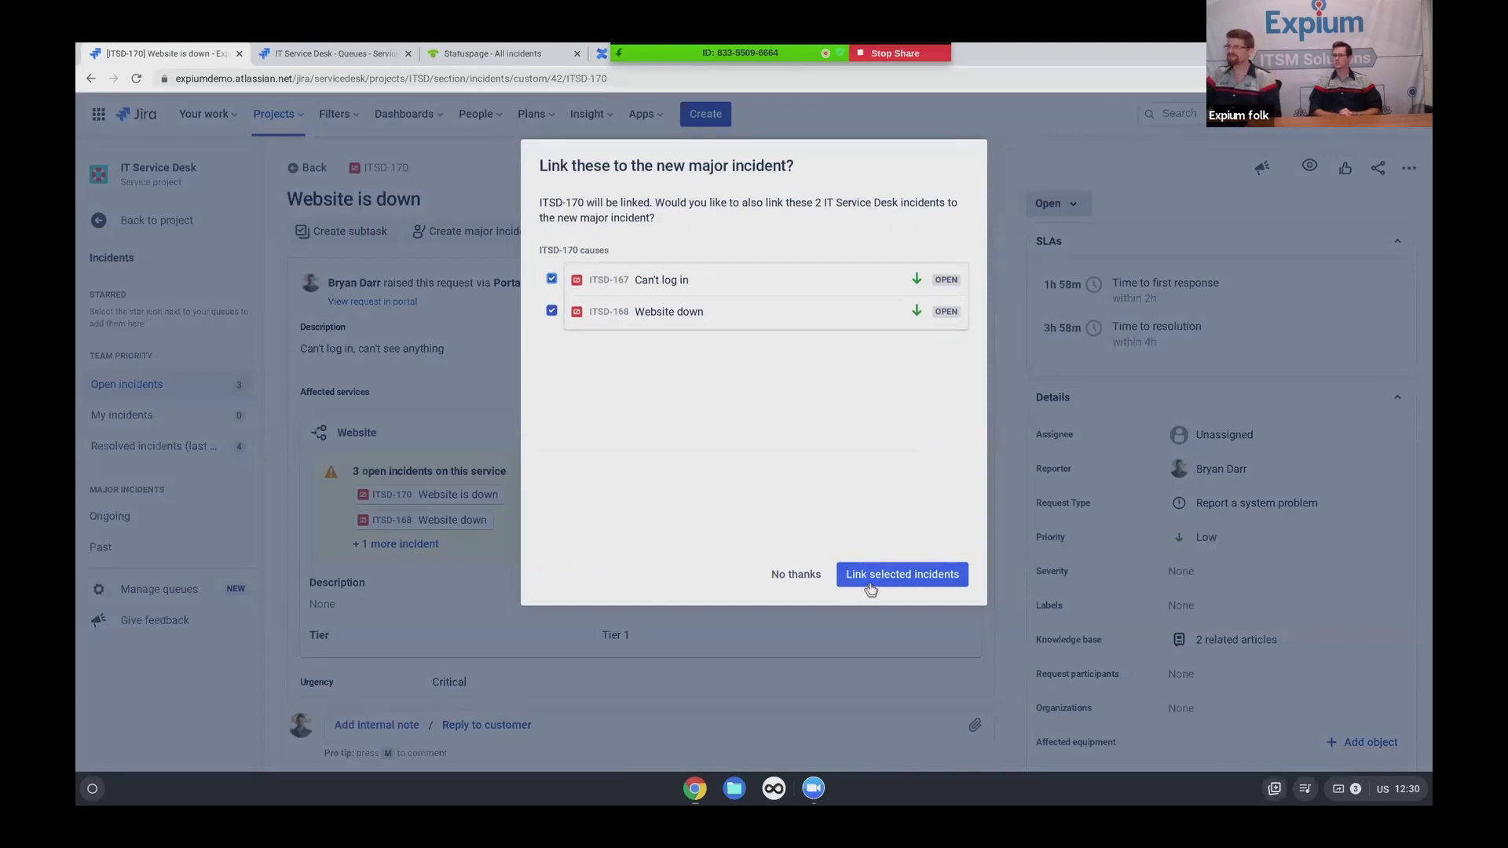
Link both ITSD-167 and ITSD-168 to the new major incident
{"action": "left_click", "coordinate": [867, 585]}
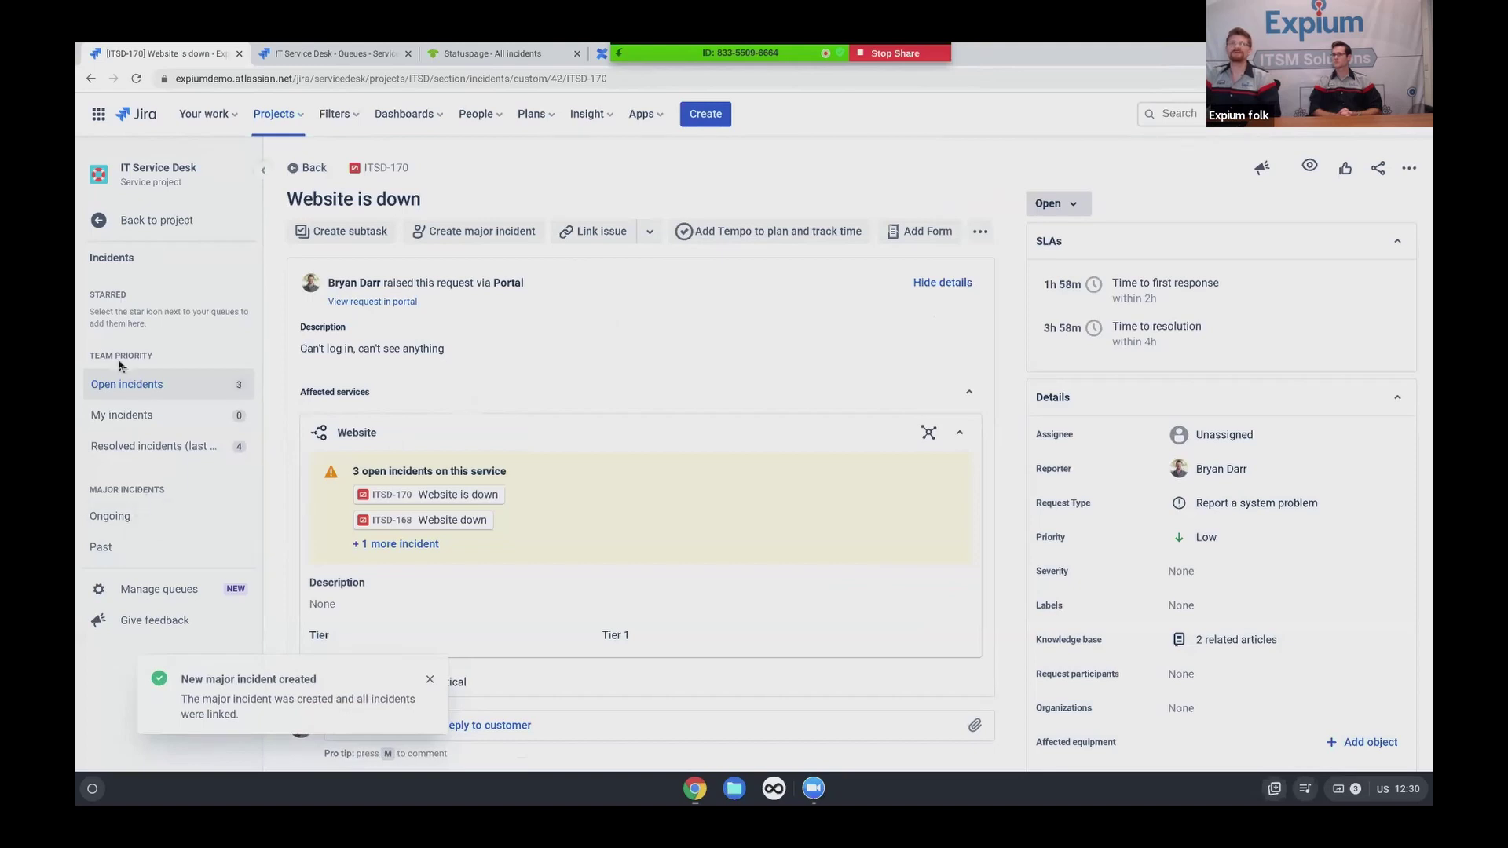
Open the Website is down incident from Incidents > Major incidents > Ongoing
{"action": "left_click", "coordinate": [111, 218]}
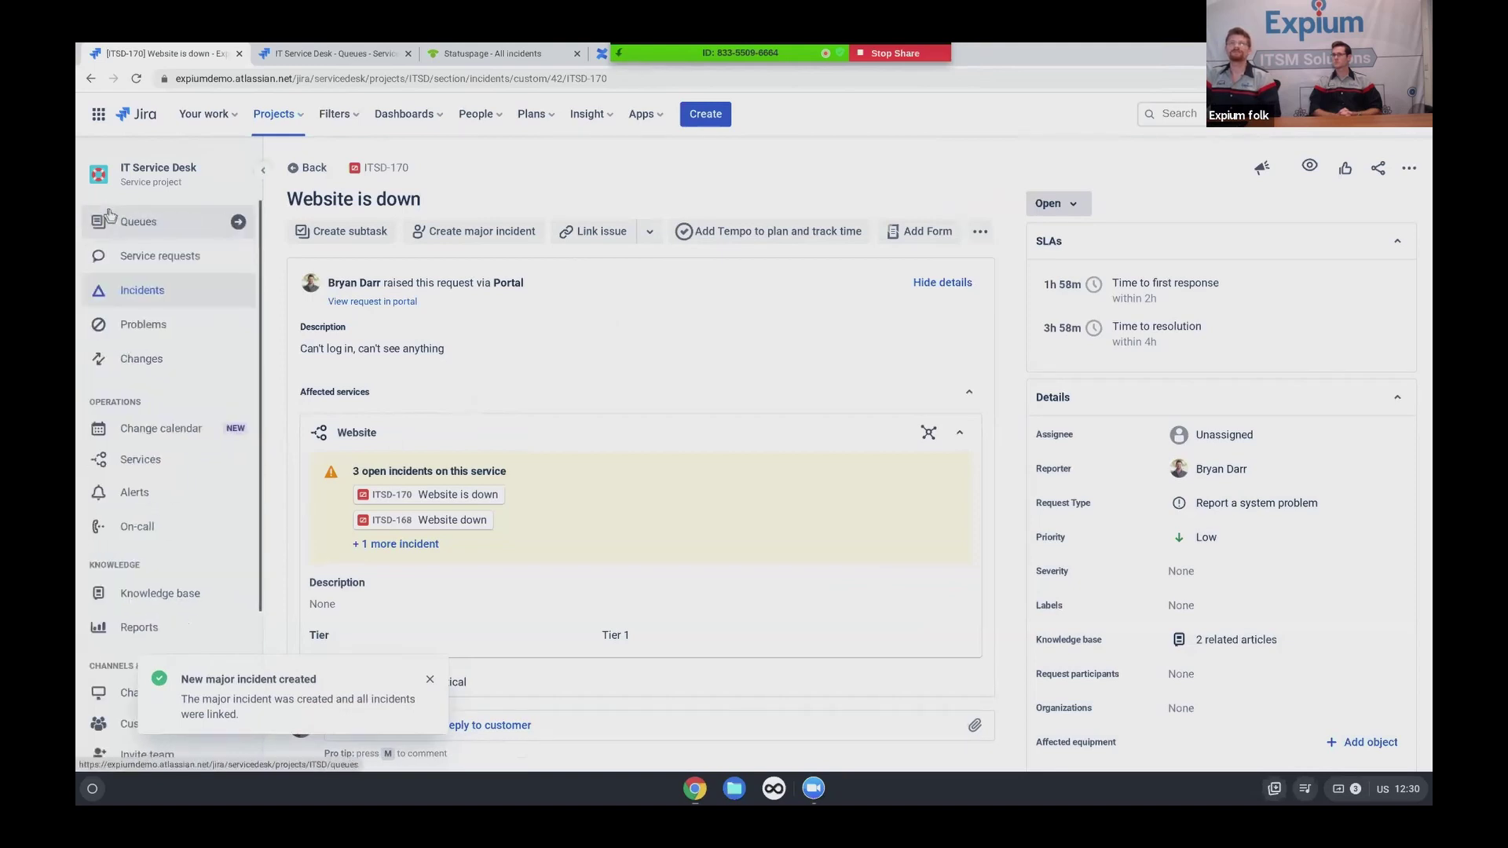
{"action": "left_click", "coordinate": [142, 287]}
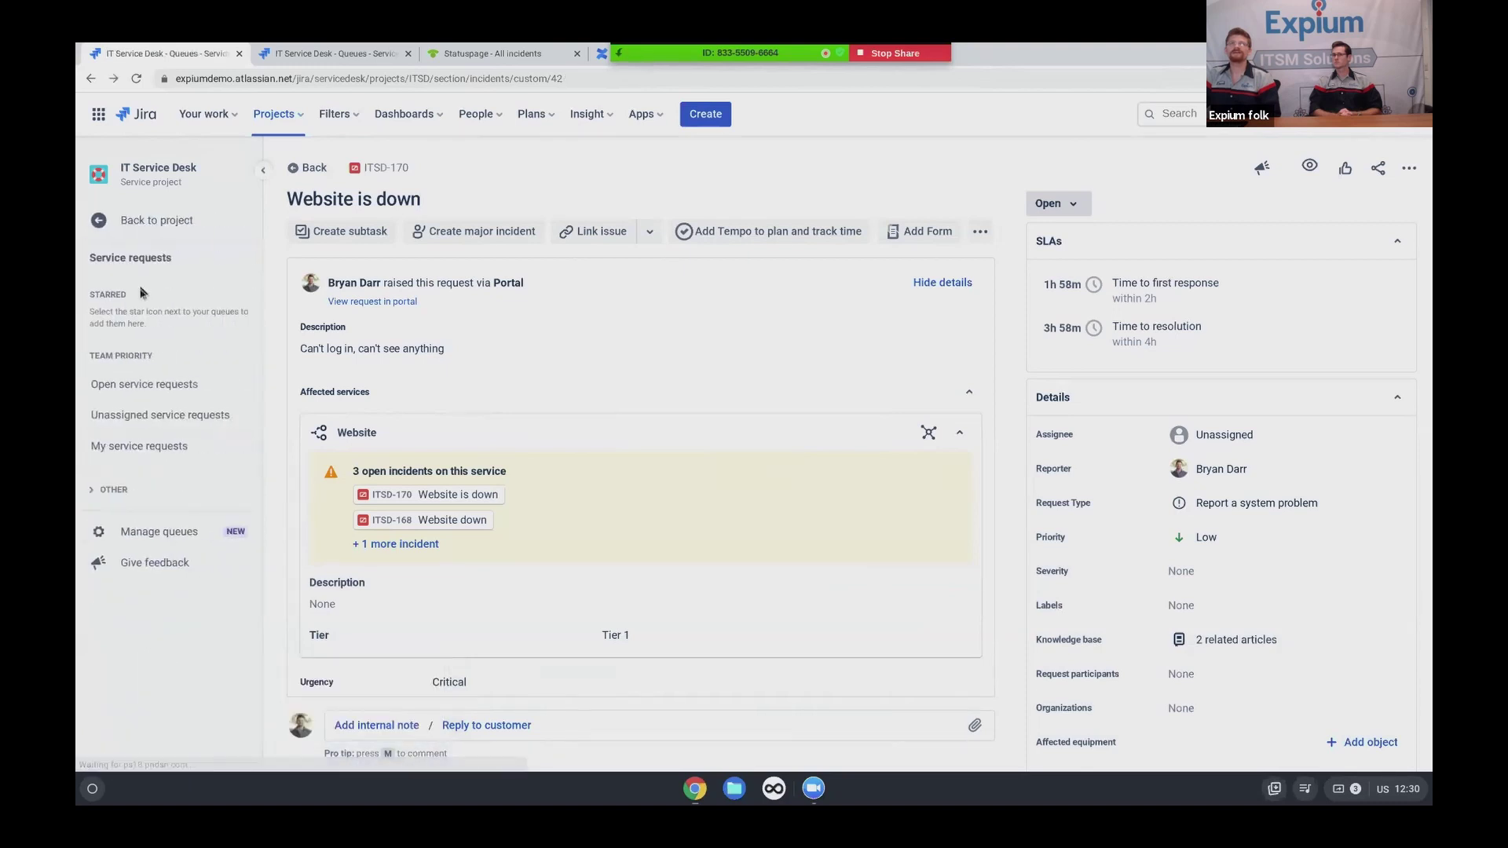
{"action": "left_click", "coordinate": [110, 226]}
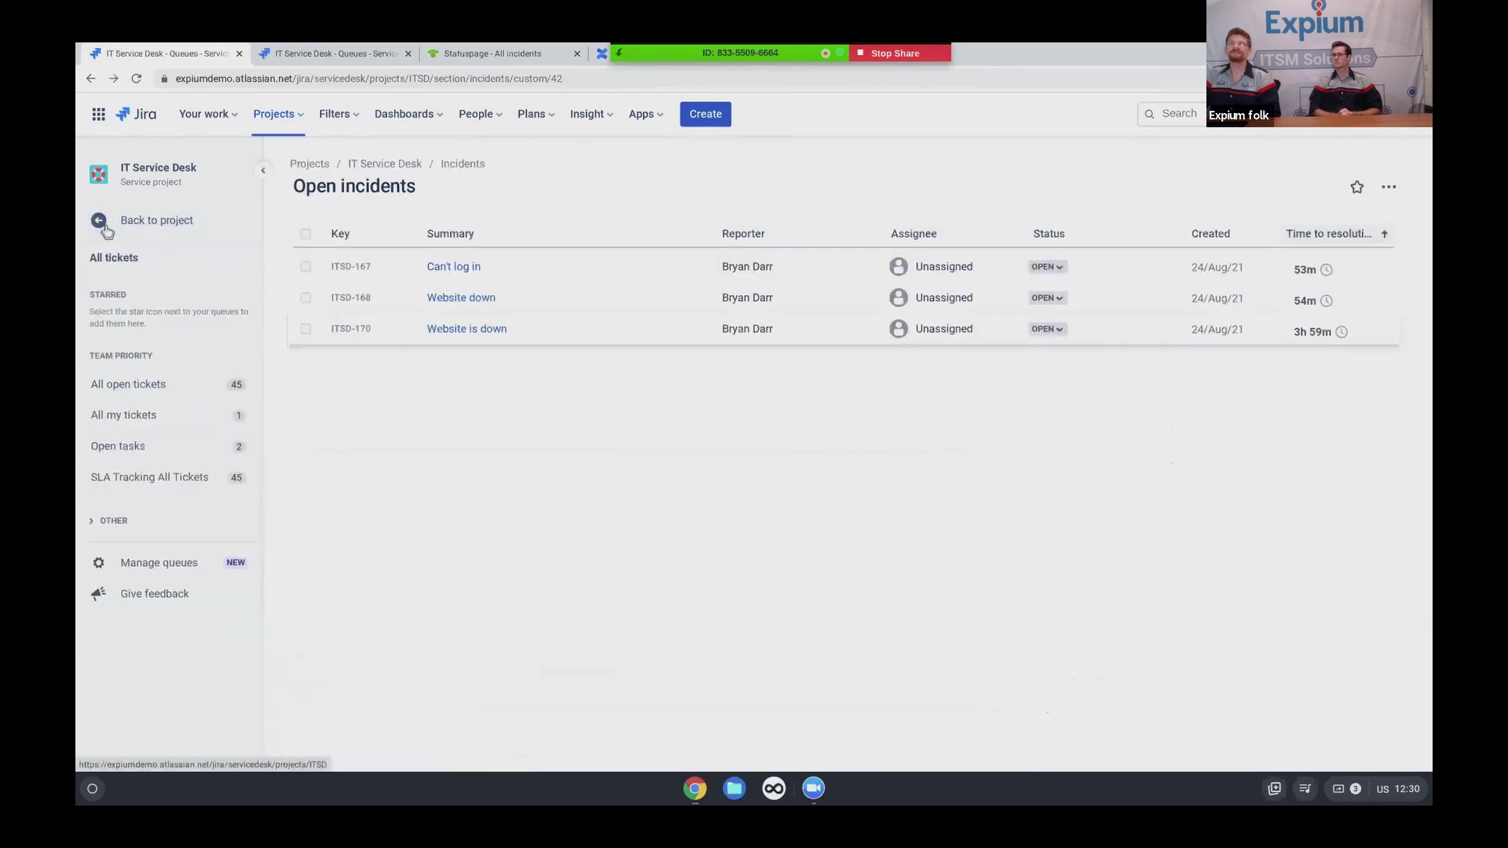
{"action": "left_click", "coordinate": [130, 297]}
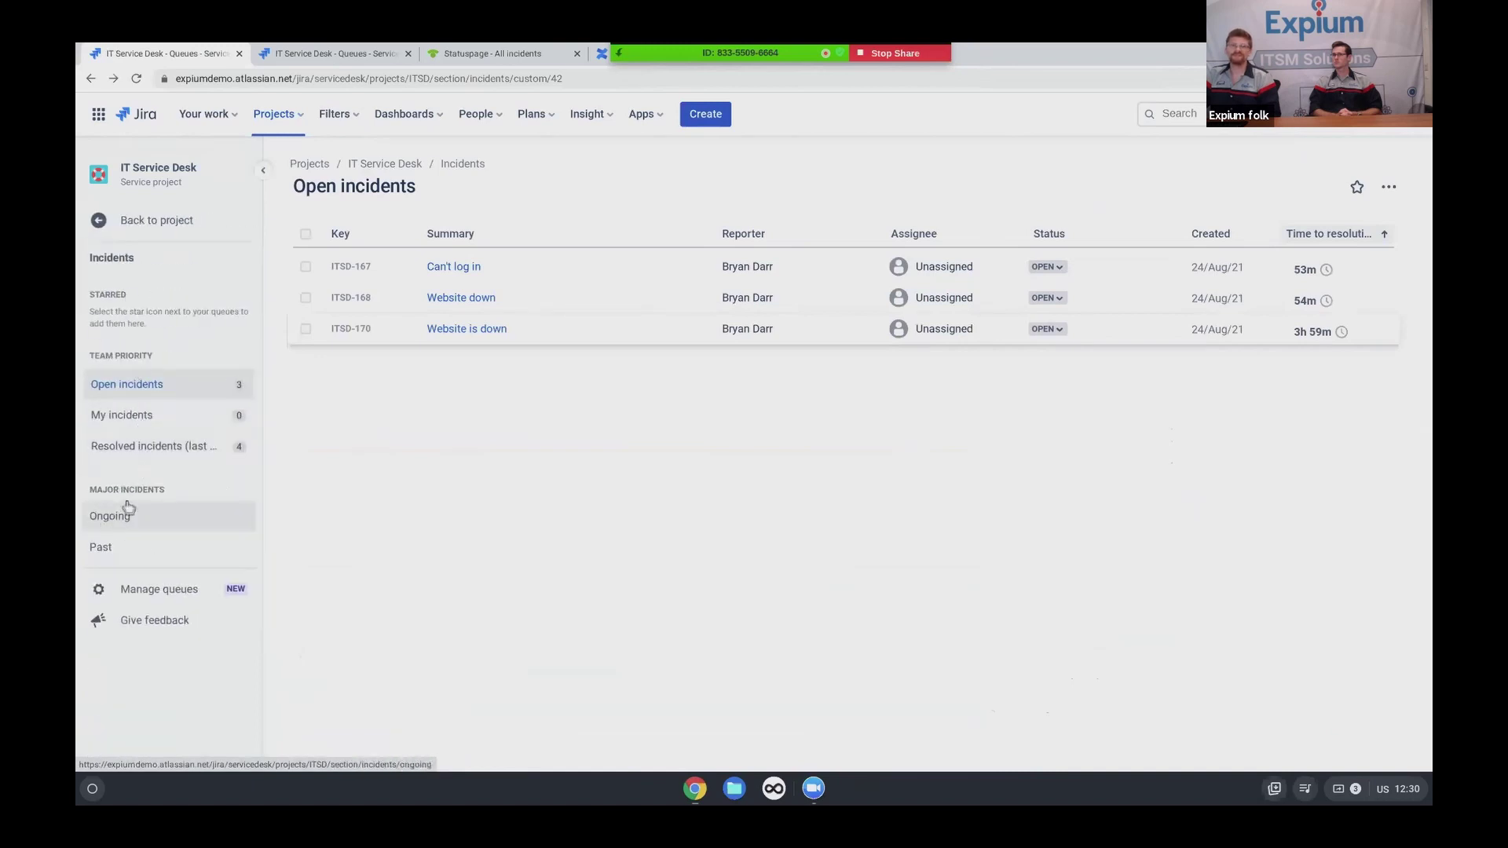
{"action": "left_click", "coordinate": [117, 522]}
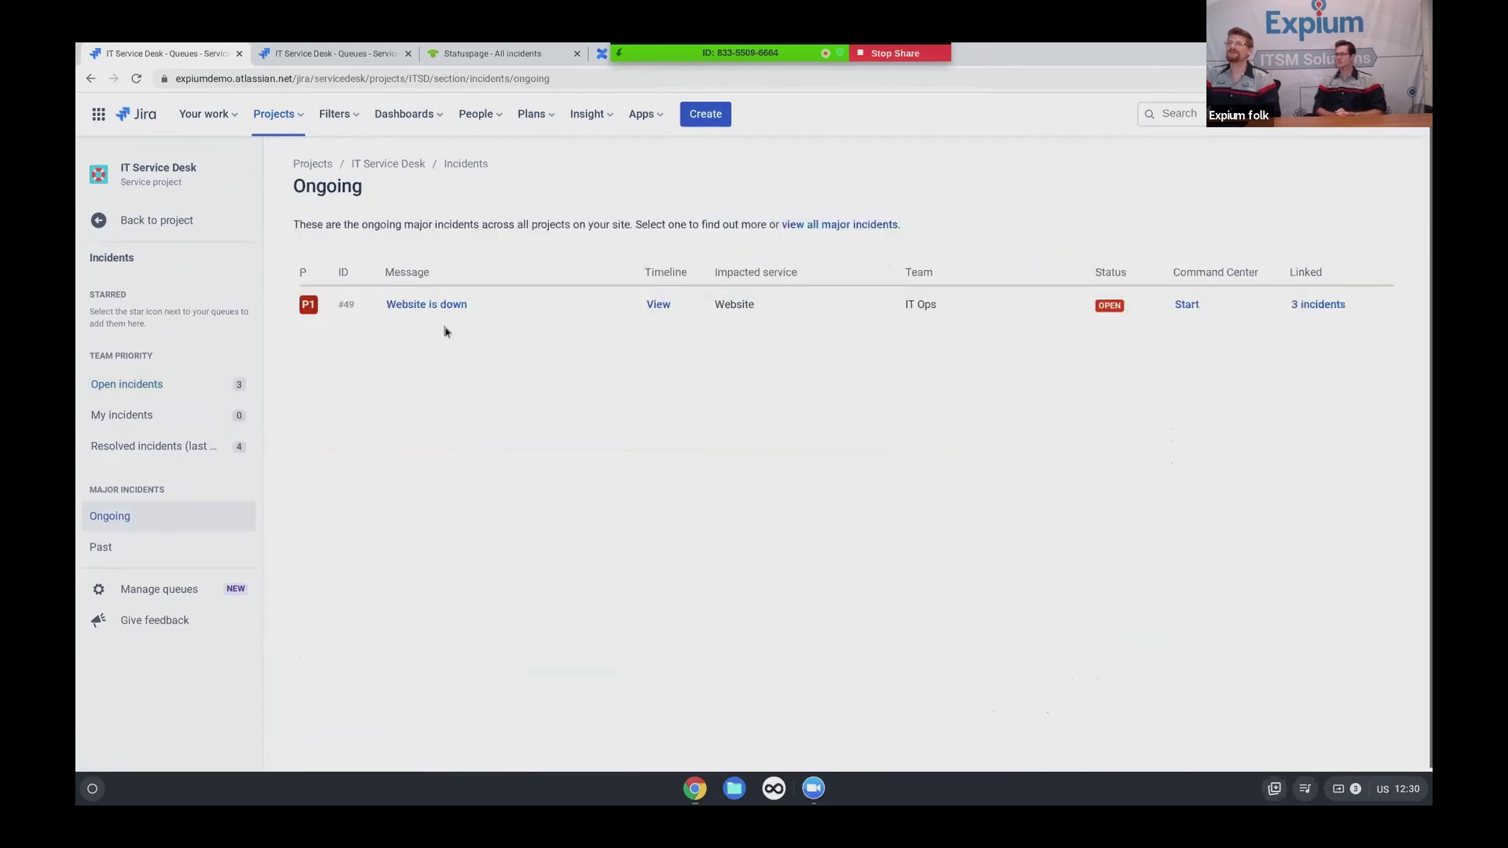
{"action": "left_click", "coordinate": [441, 307]}
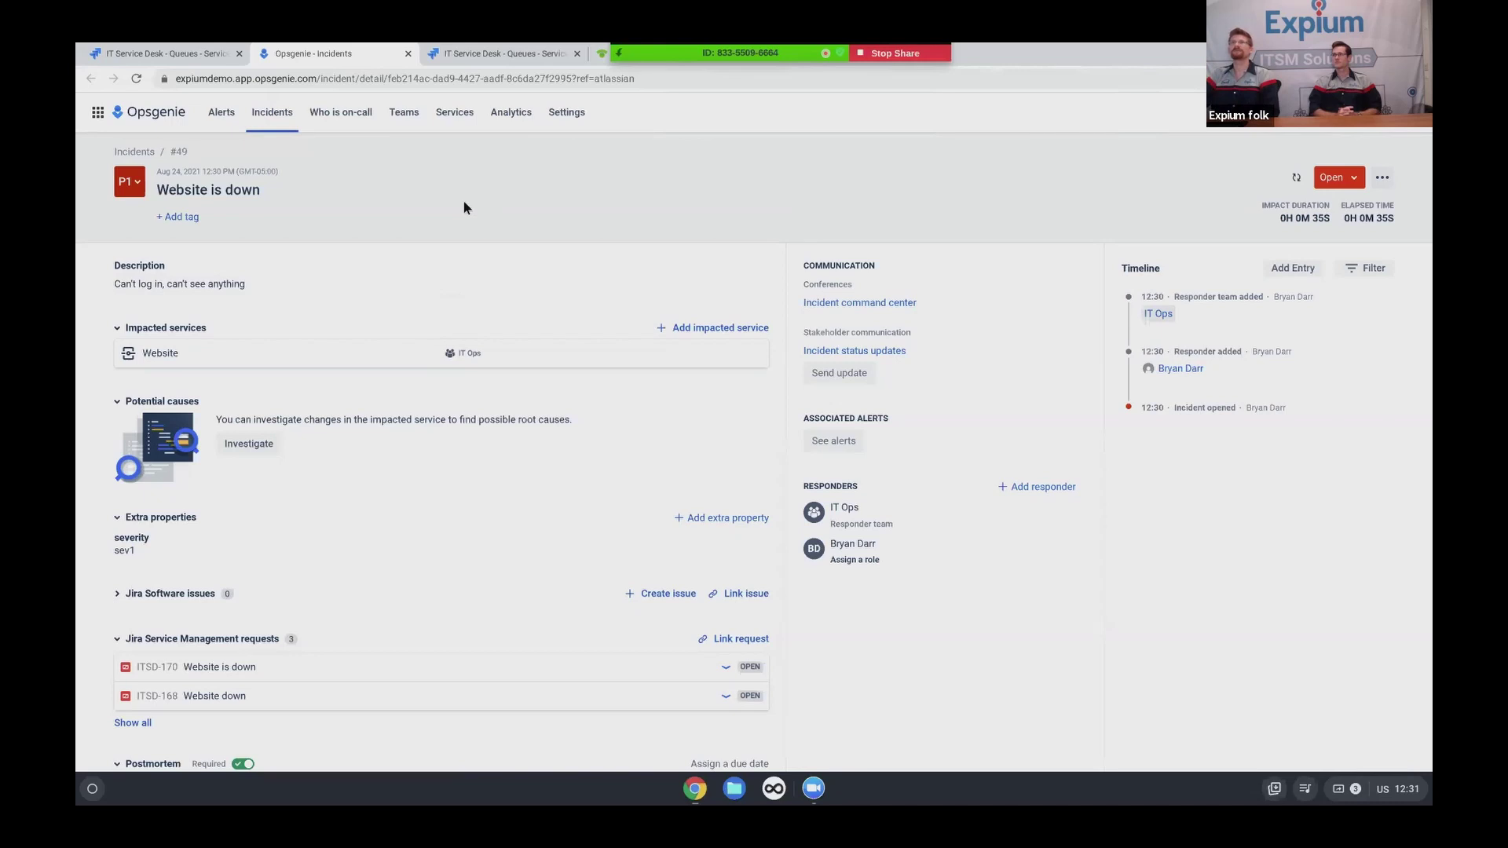
After reviewing P1 incident #49, go to the Opsgenie alerts list
{"action": "left_click", "coordinate": [221, 122]}
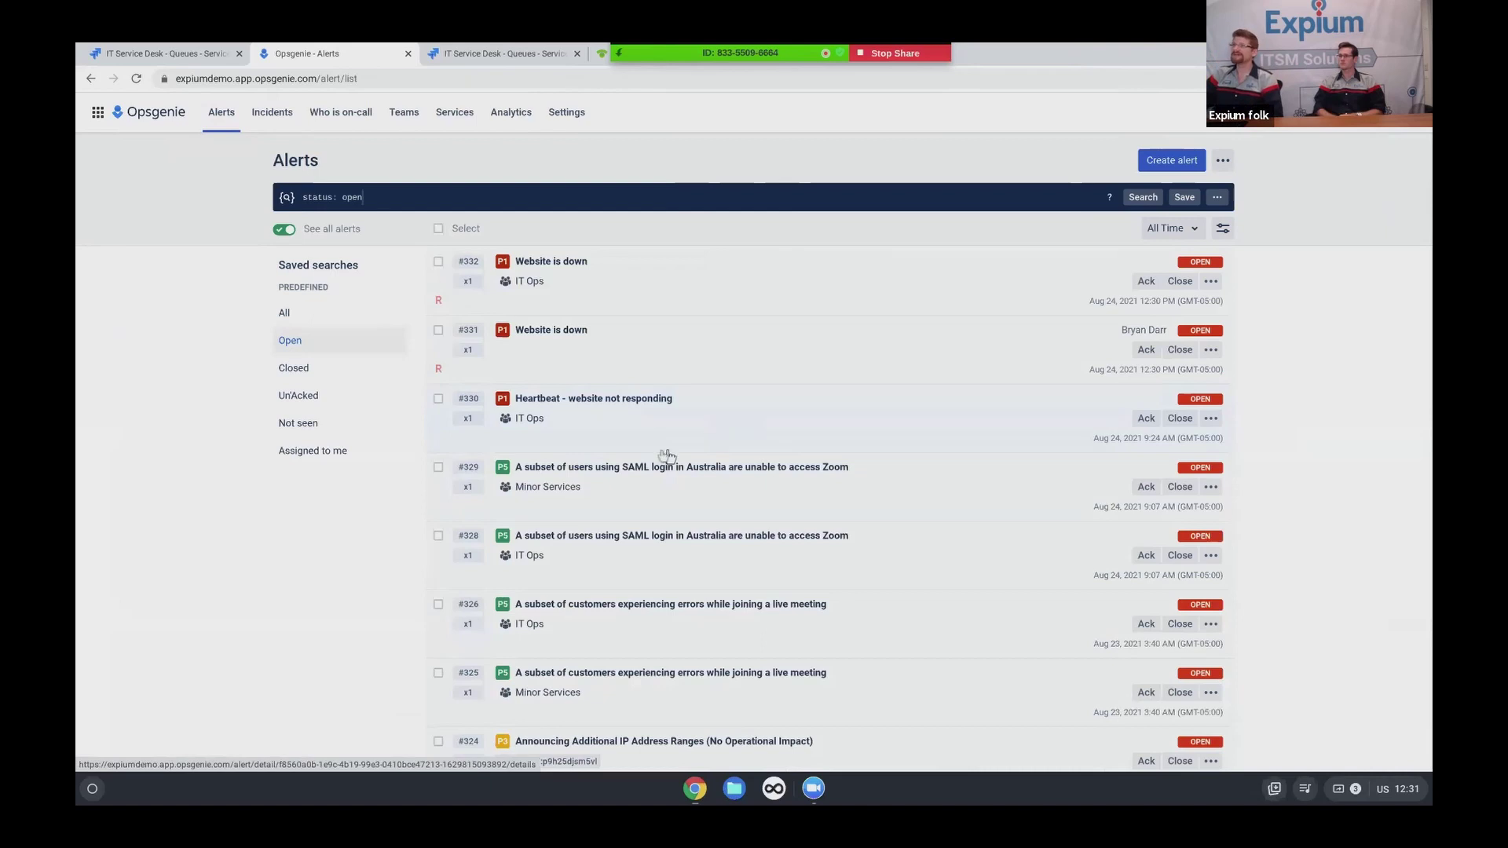
Acknowledge heartbeat alert #330 and 'Website is down' alerts #331 and #332
{"action": "scroll", "coordinate": [589, 447], "scroll_direction": "down", "scroll_amount": 1}
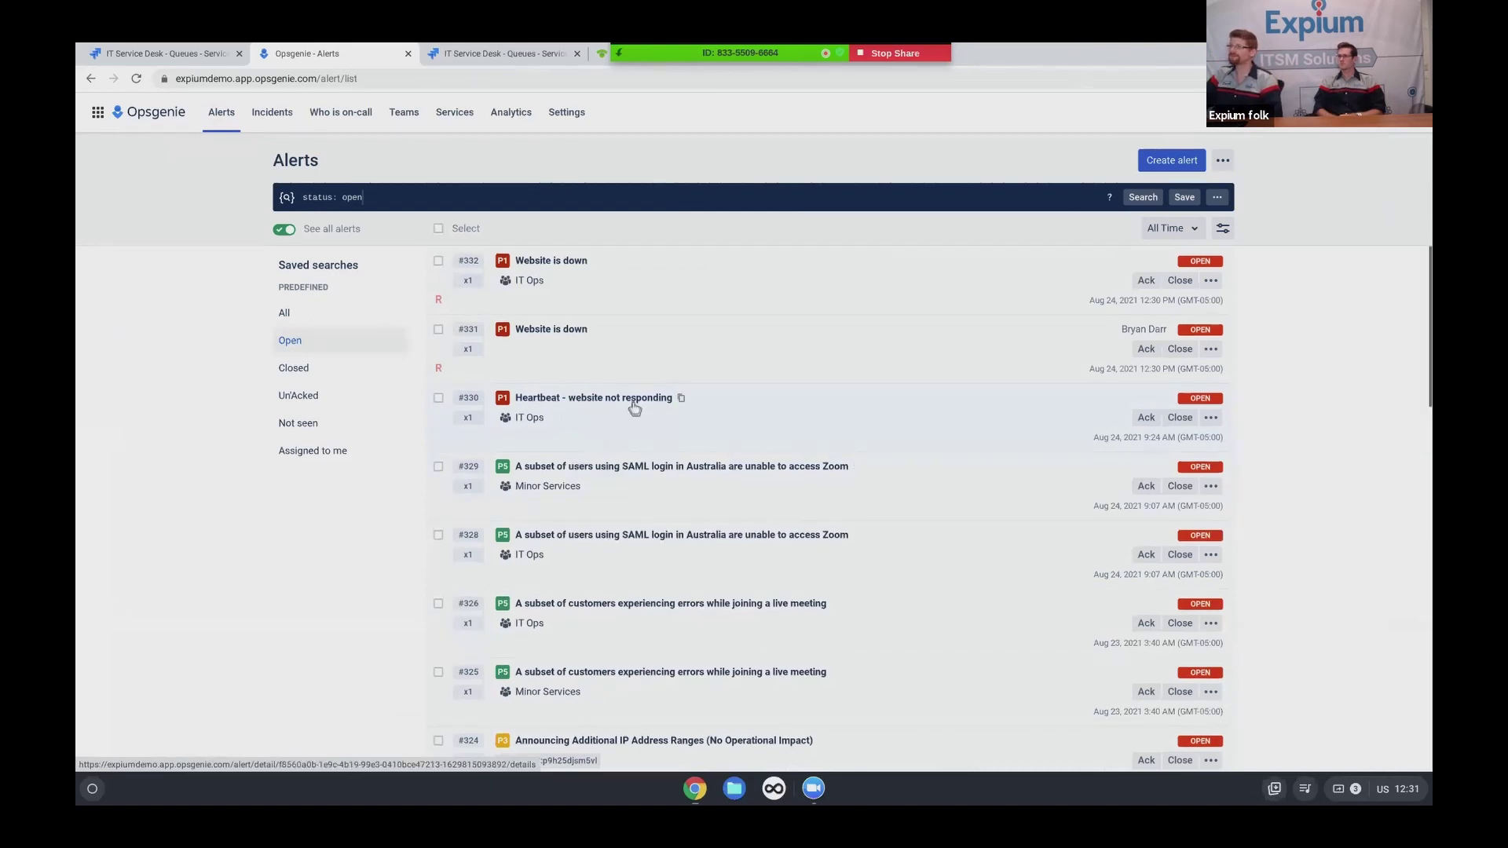
{"action": "left_click", "coordinate": [1146, 419]}
{"action": "left_click", "coordinate": [1210, 418]}
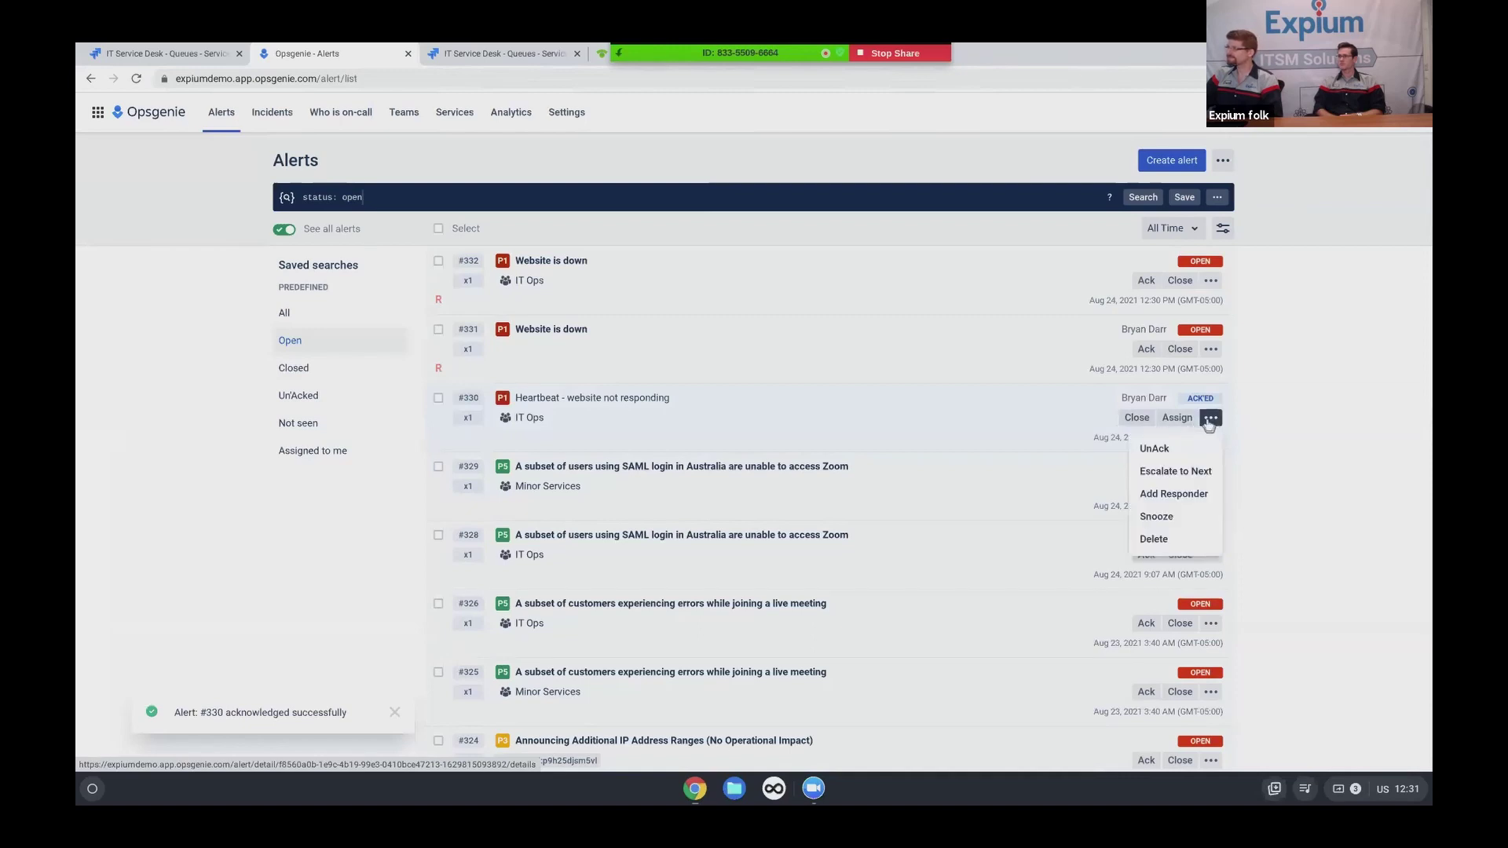
{"action": "left_click", "coordinate": [1180, 421]}
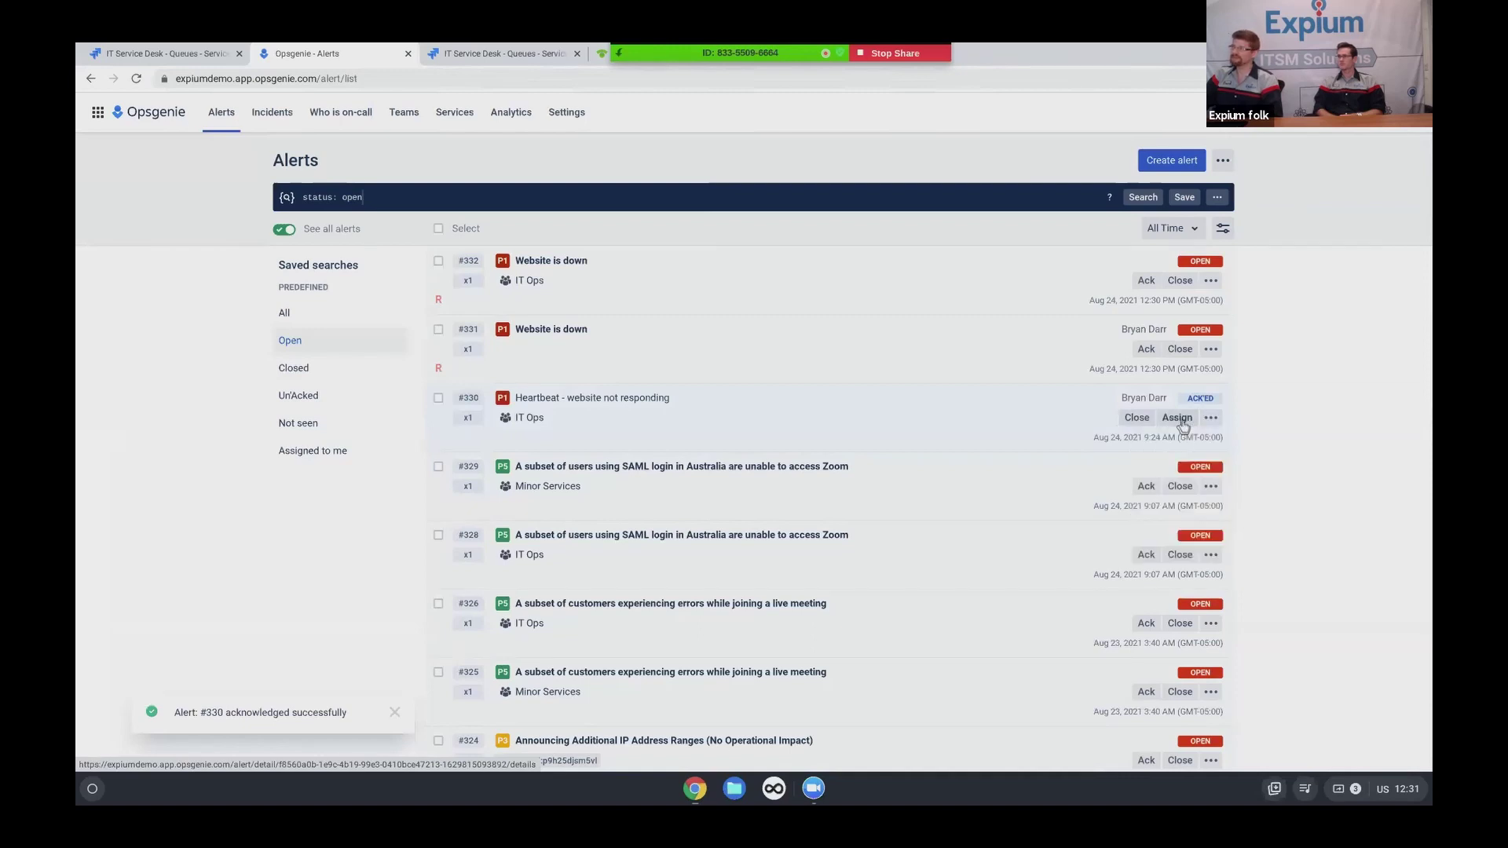
{"action": "left_click", "coordinate": [1211, 419]}
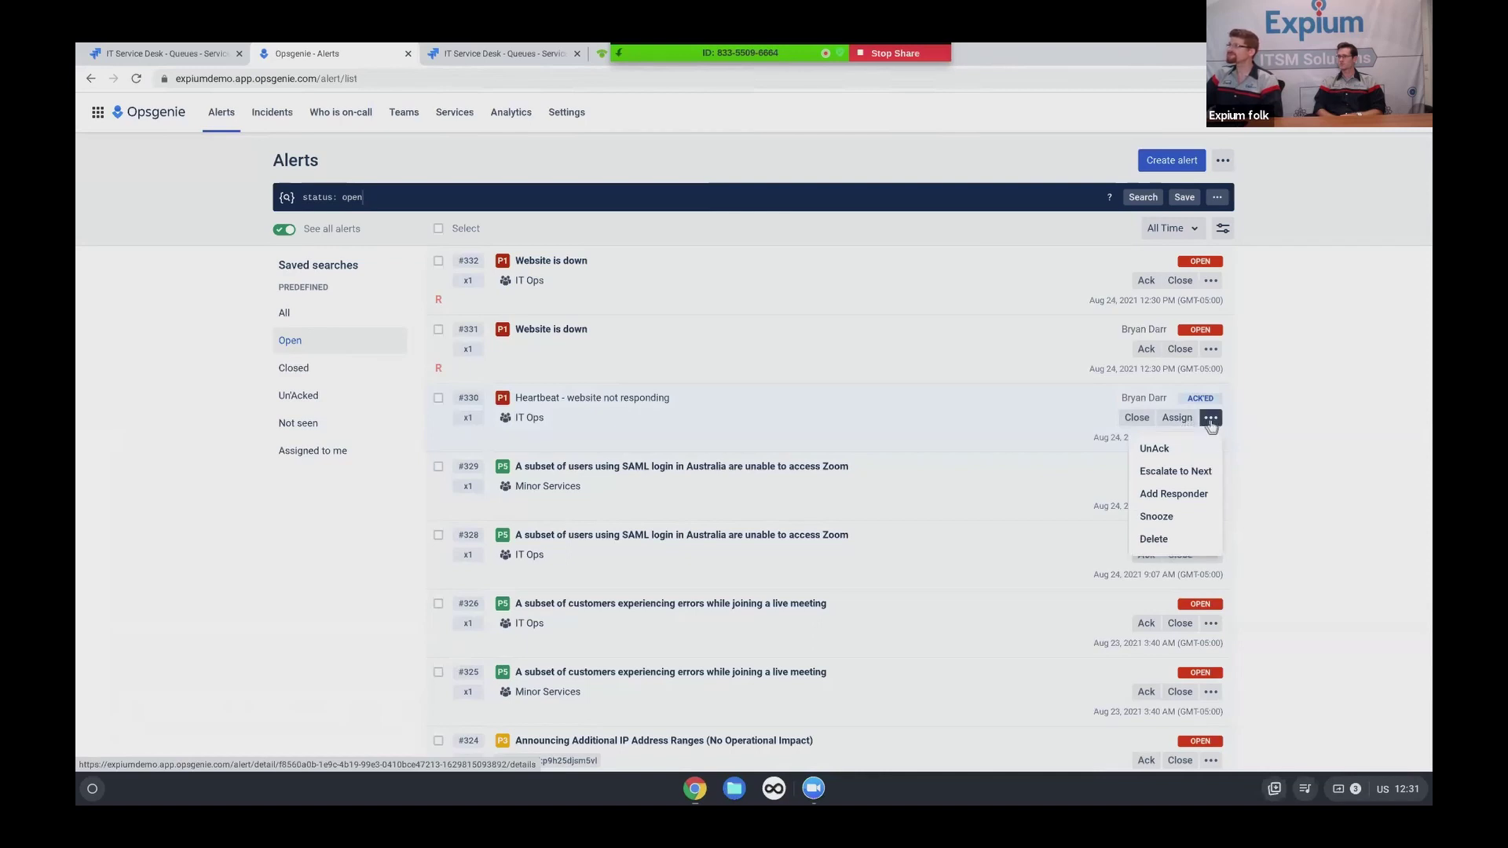
{"action": "left_click", "coordinate": [1210, 419]}
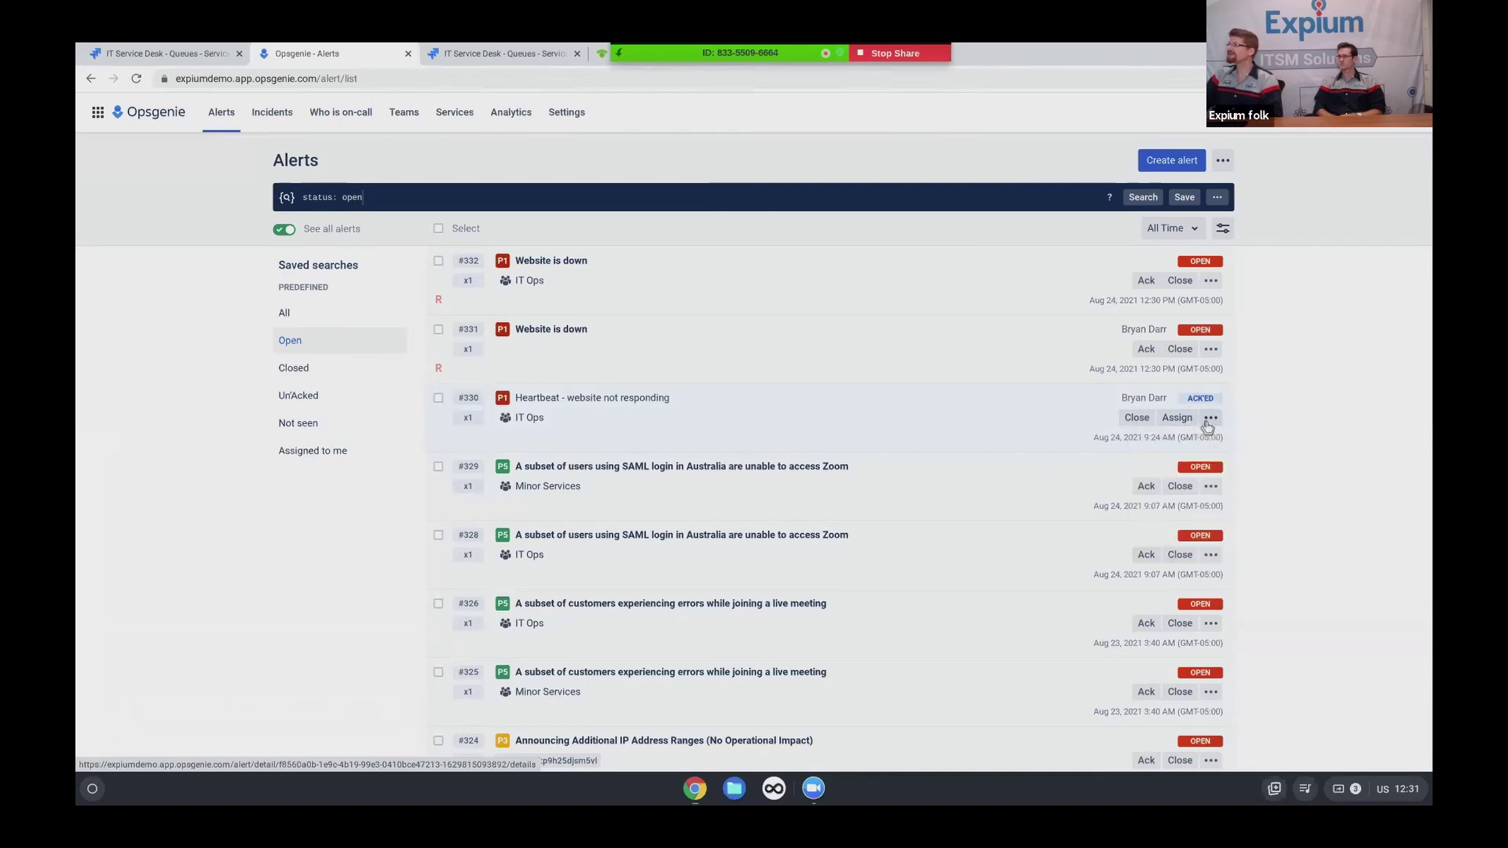
{"action": "left_click", "coordinate": [1209, 421]}
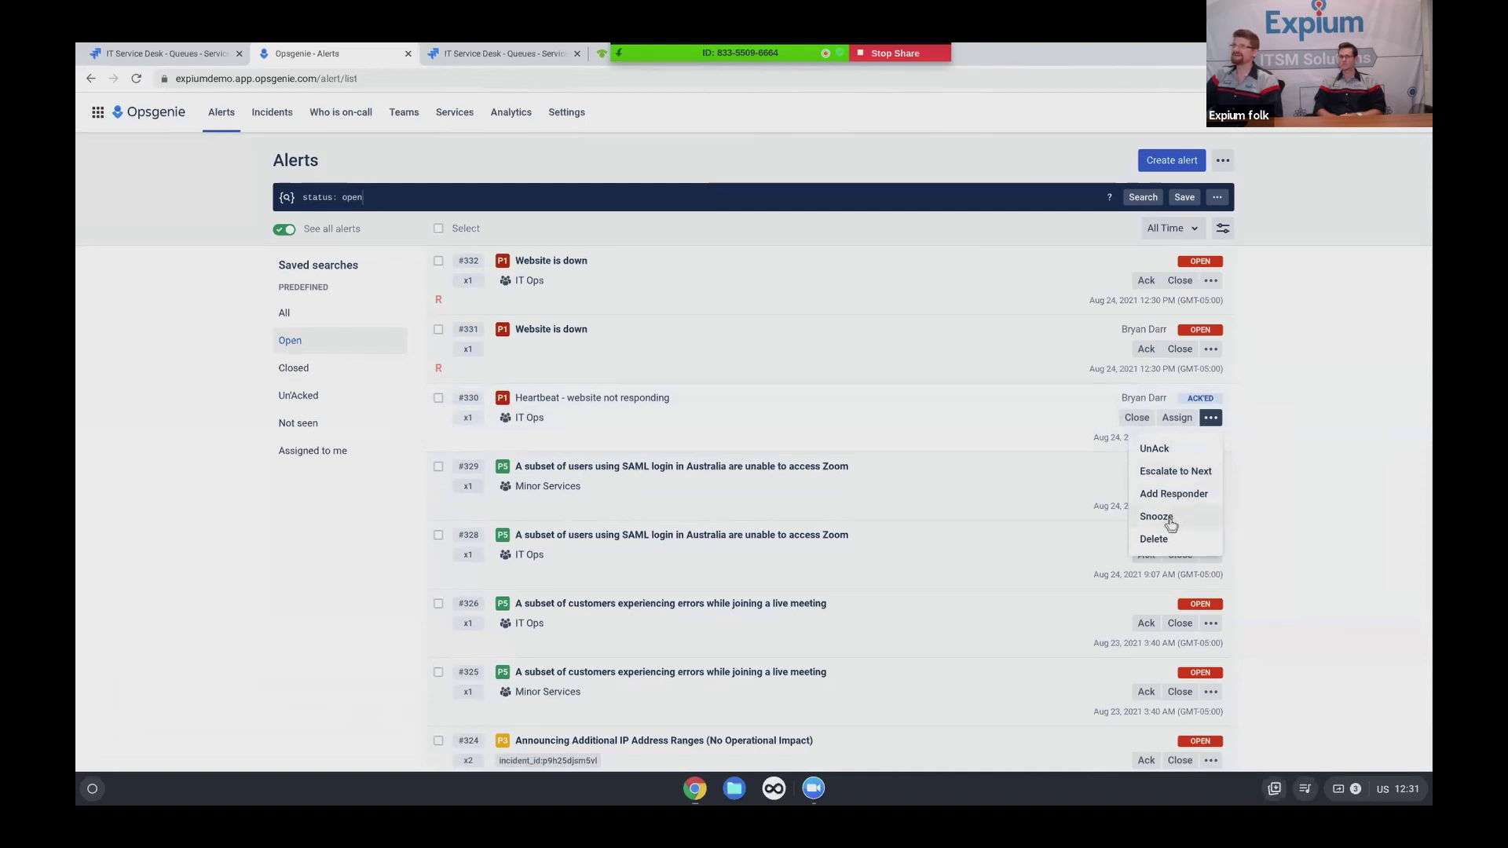
{"action": "left_click", "coordinate": [1210, 417]}
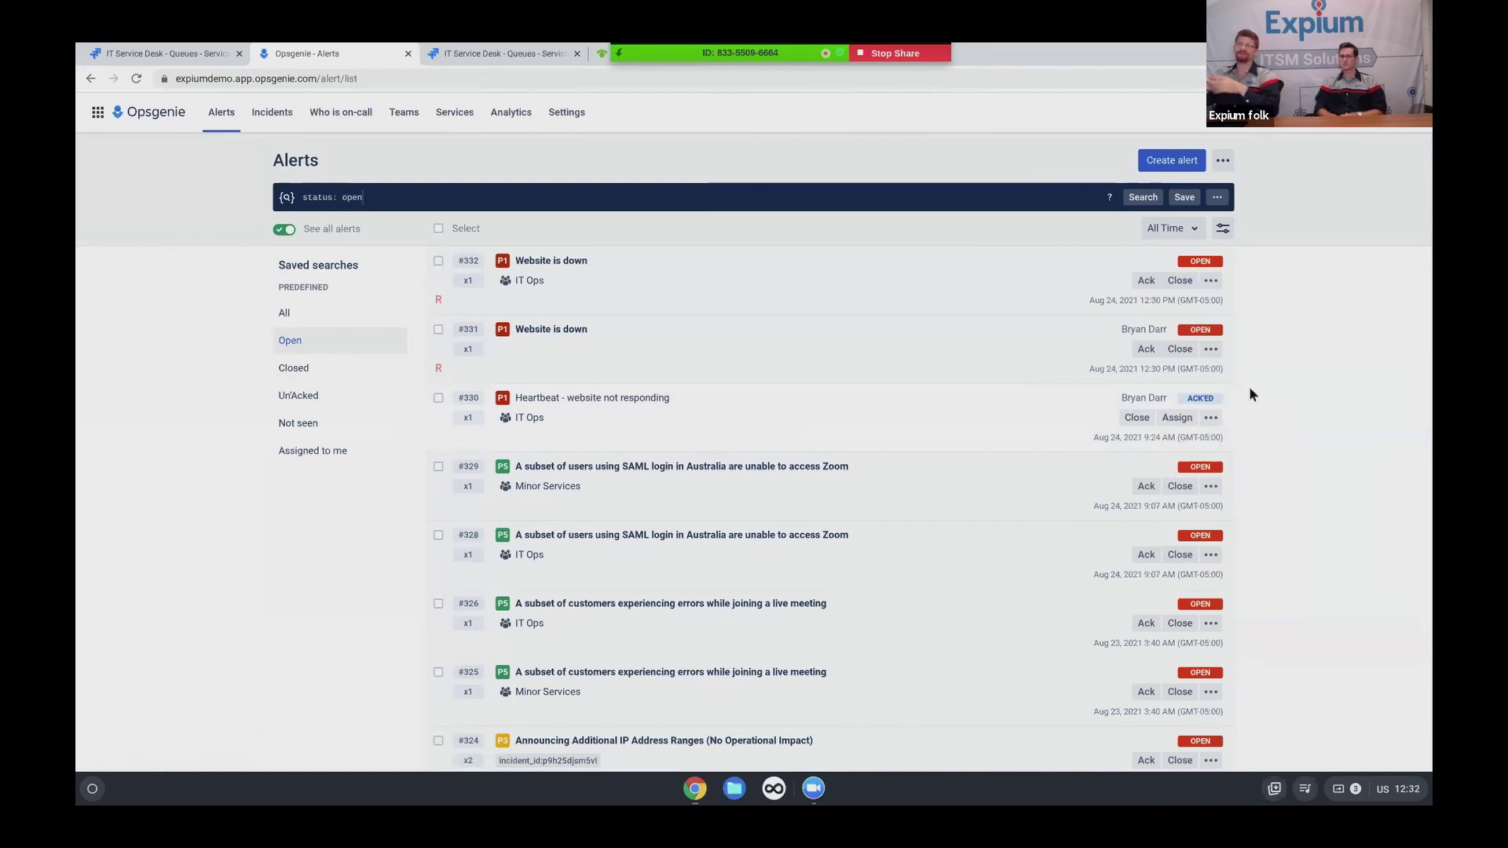
{"action": "left_click", "coordinate": [1146, 349]}
{"action": "left_click", "coordinate": [1146, 281]}
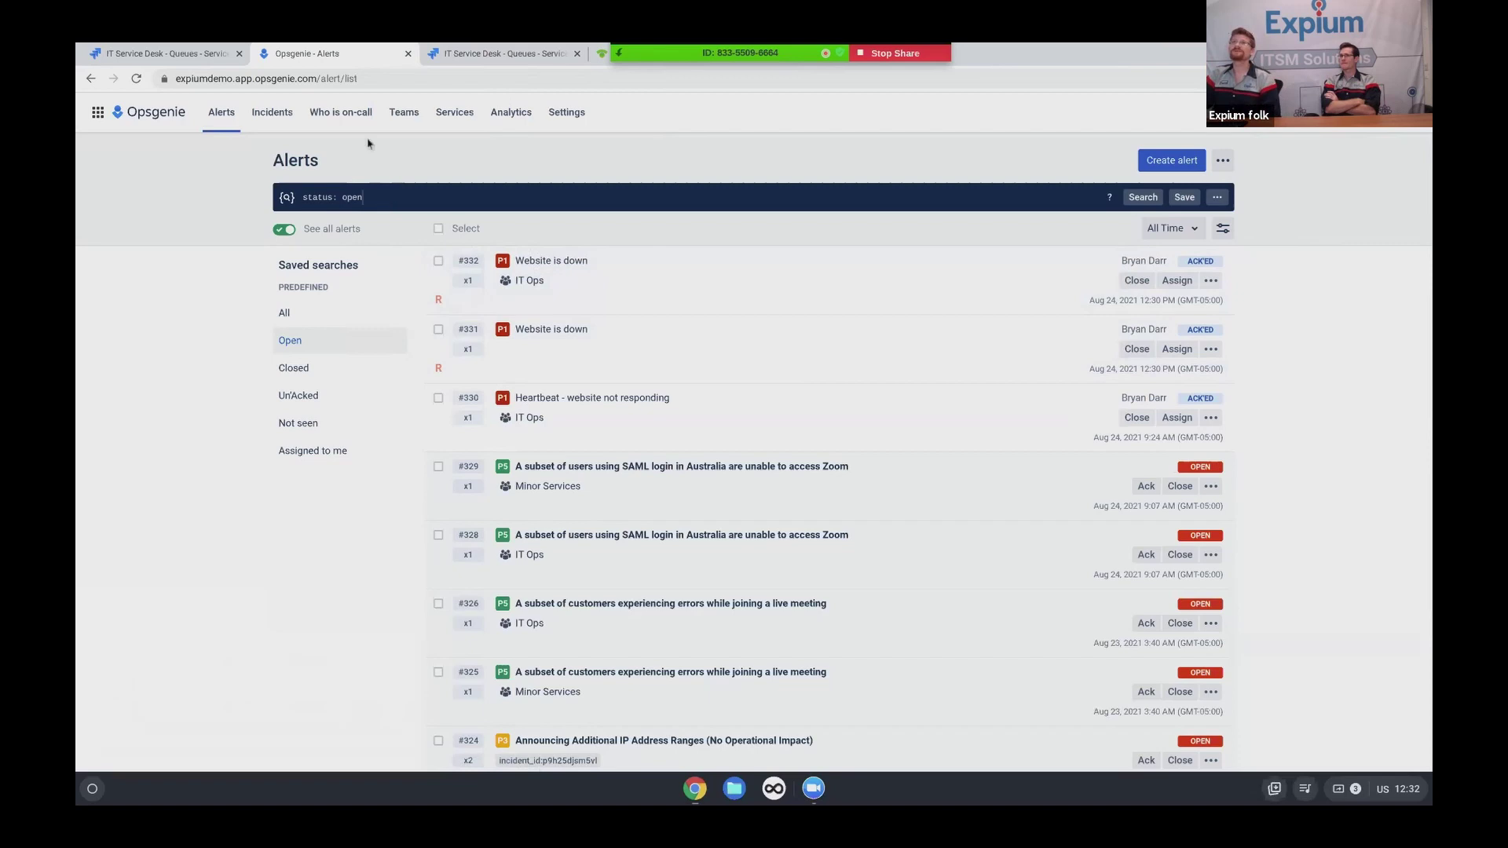
{"action": "left_click", "coordinate": [354, 114]}
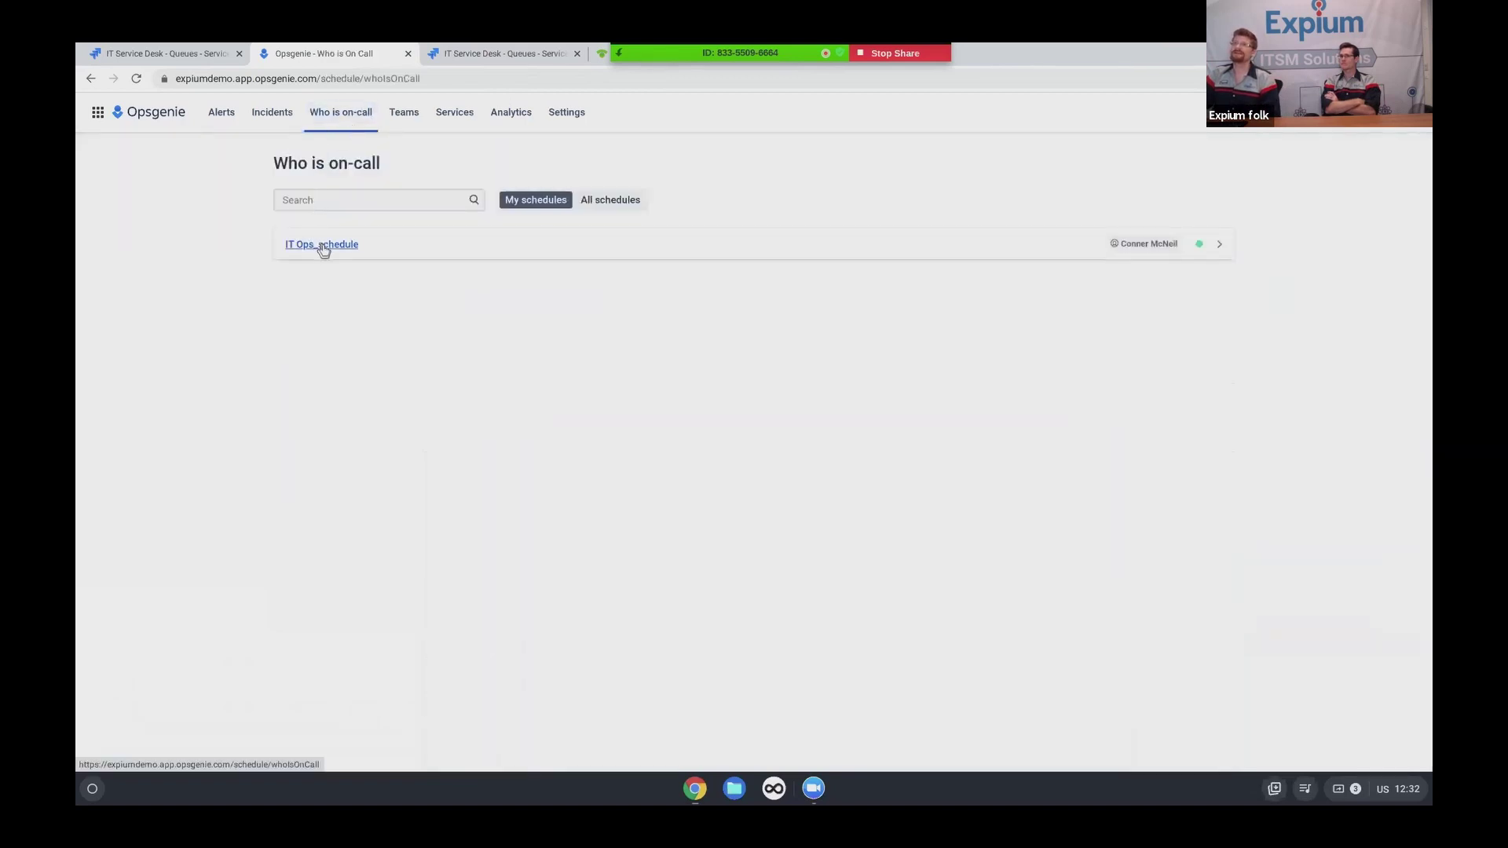
{"action": "left_click", "coordinate": [405, 117]}
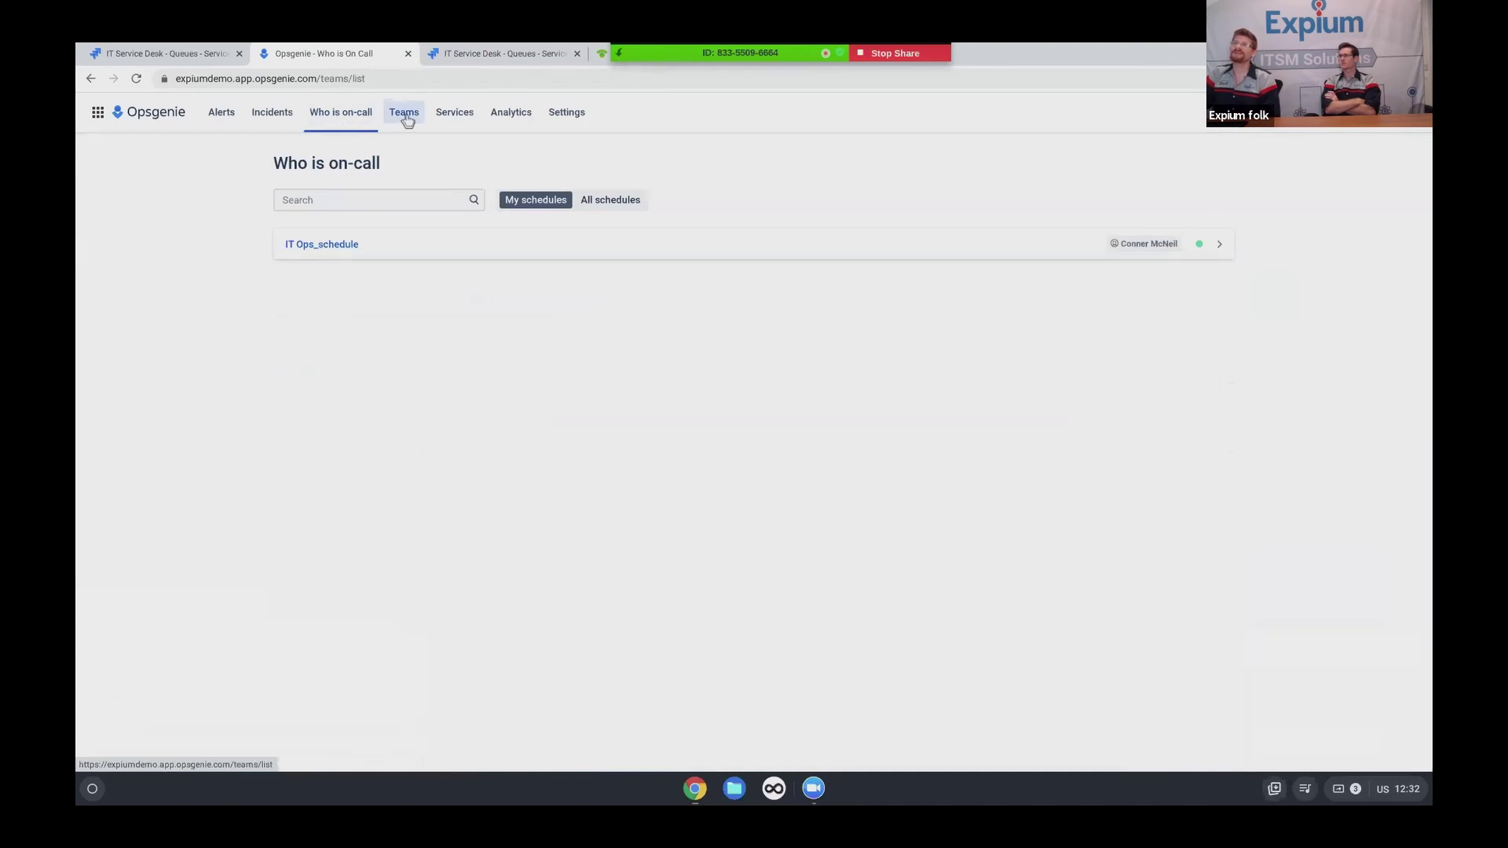
{"action": "left_click", "coordinate": [352, 270]}
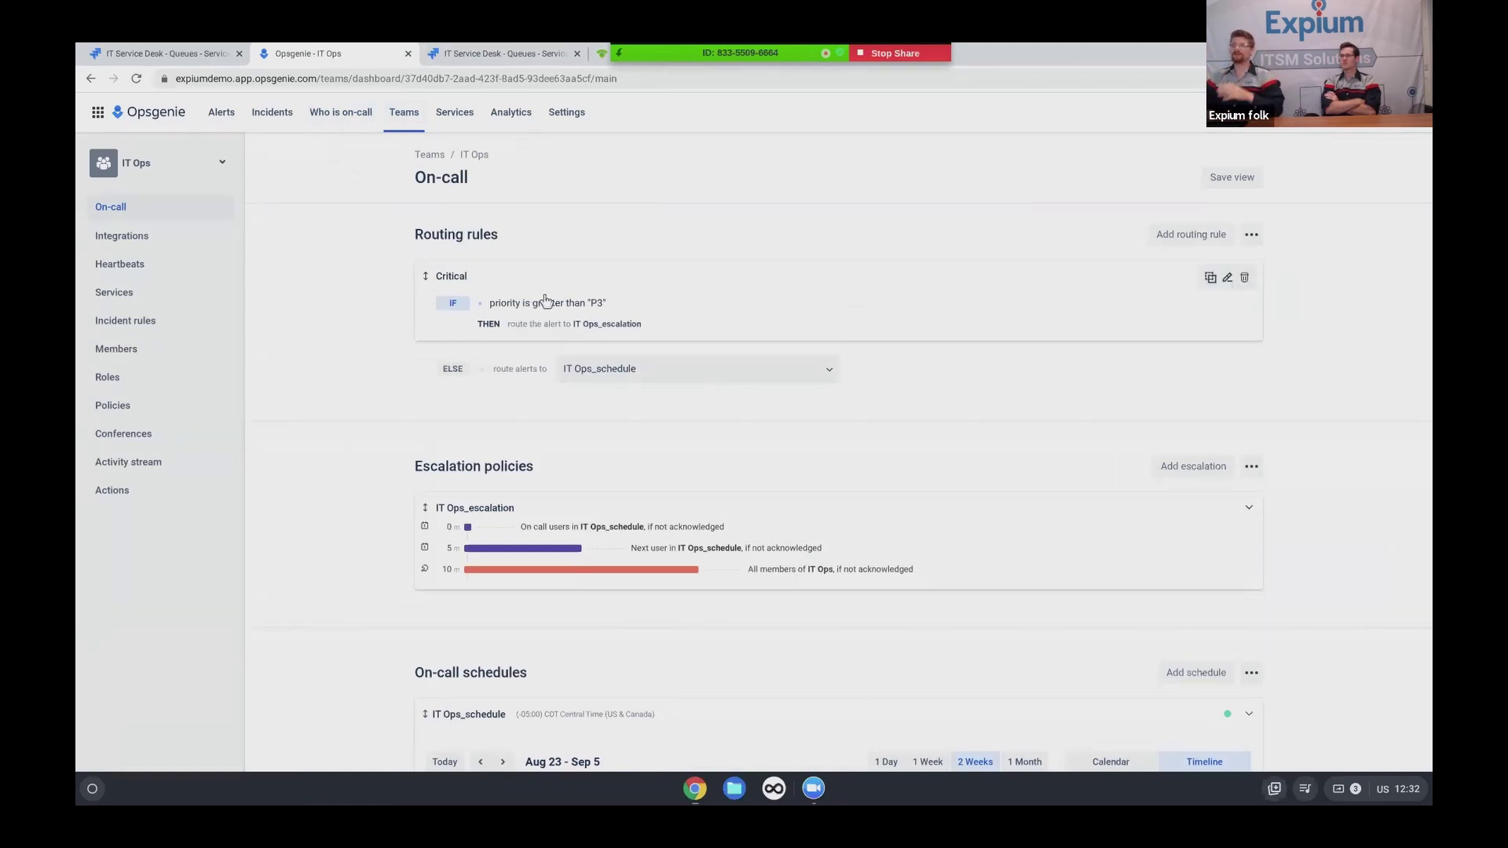
{"action": "scroll", "coordinate": [499, 411], "scroll_direction": "down", "scroll_amount": 3}
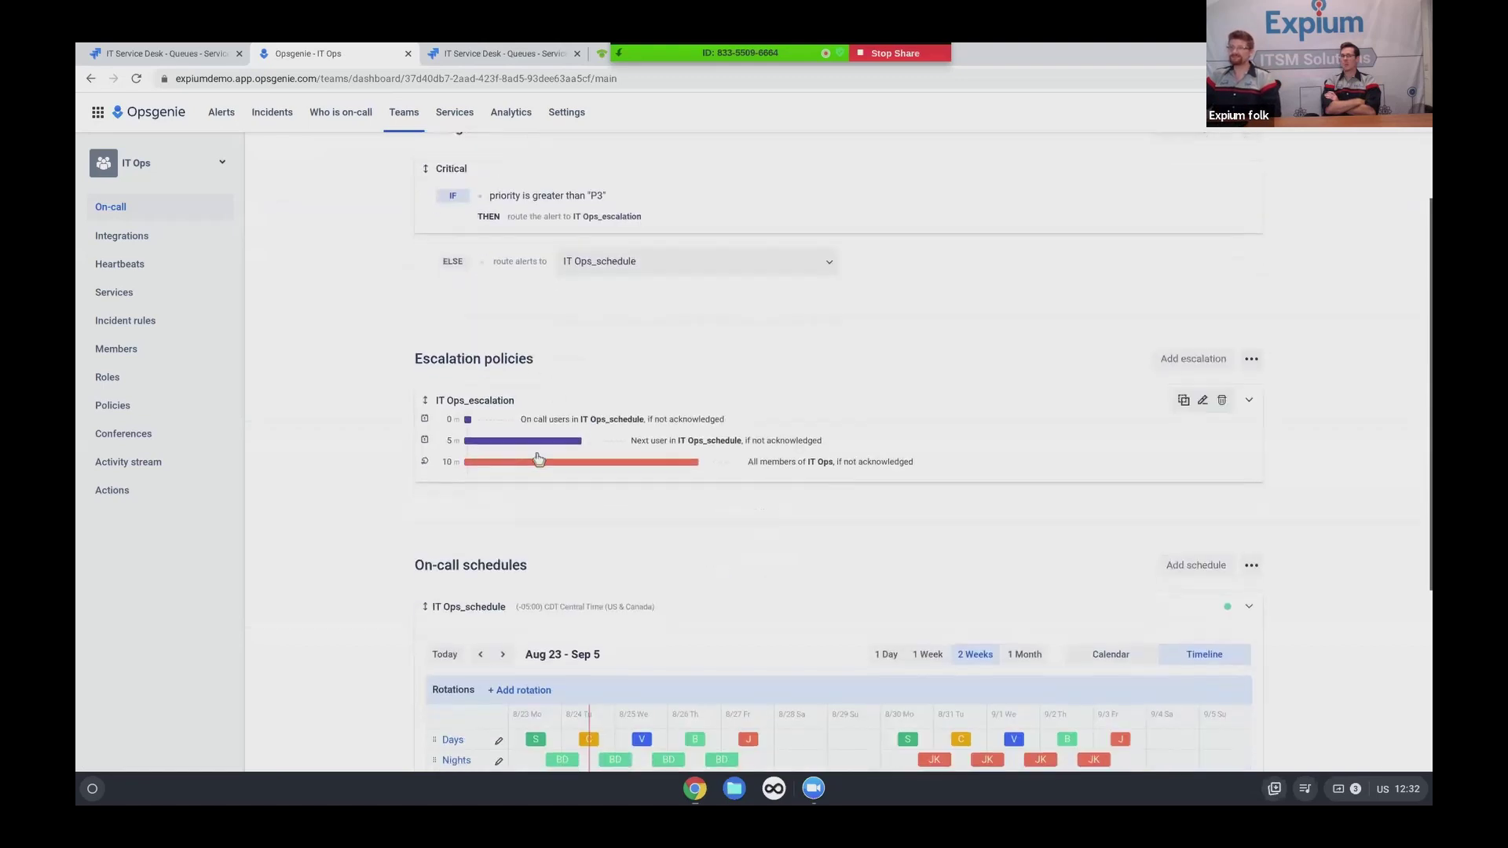
{"action": "scroll", "coordinate": [538, 460], "scroll_direction": "down", "scroll_amount": 5}
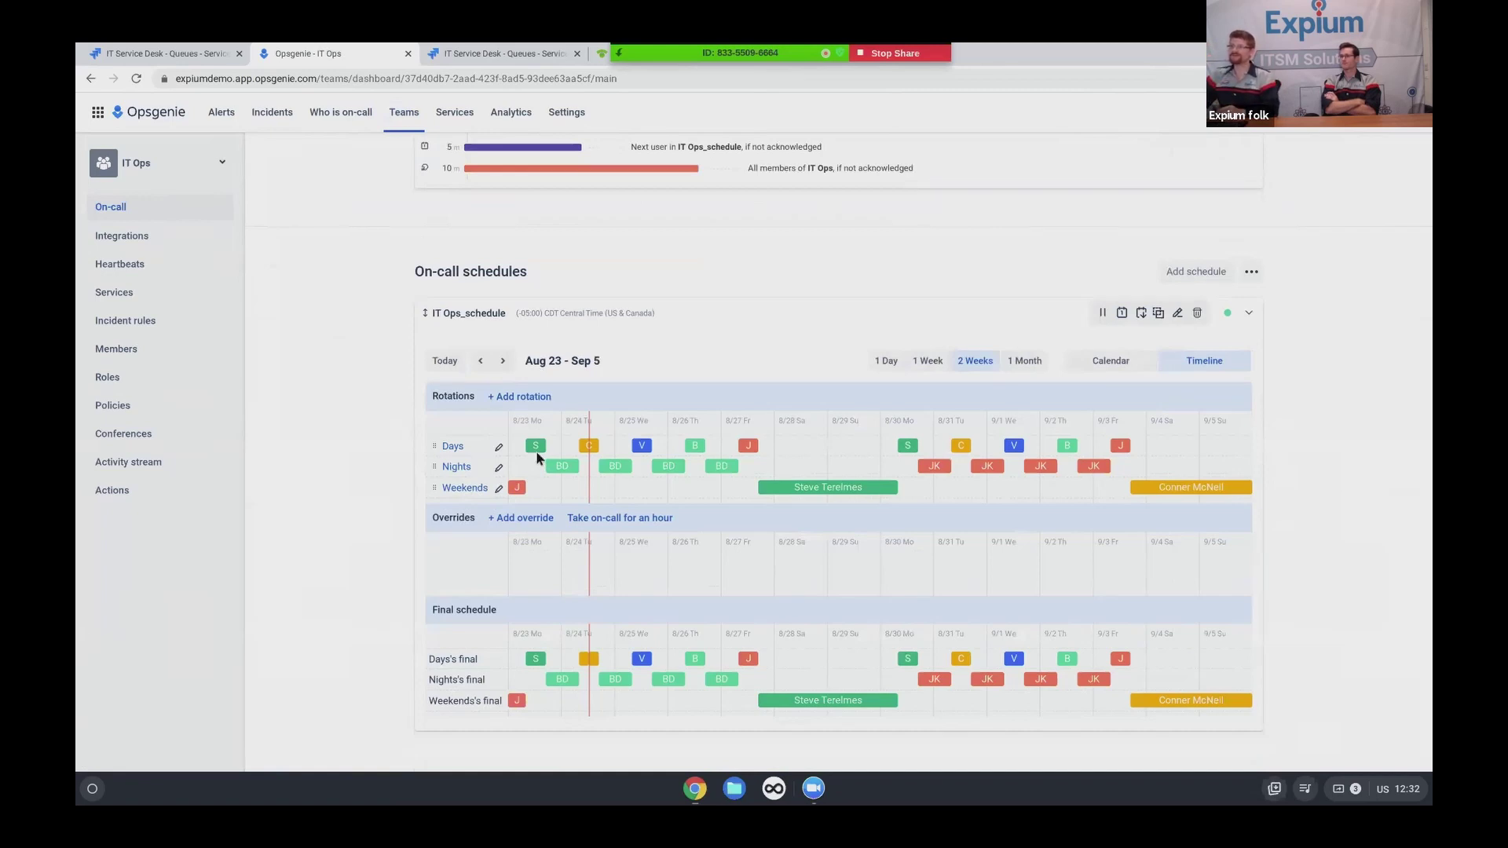
{"action": "mouse_move", "coordinate": [594, 449]}
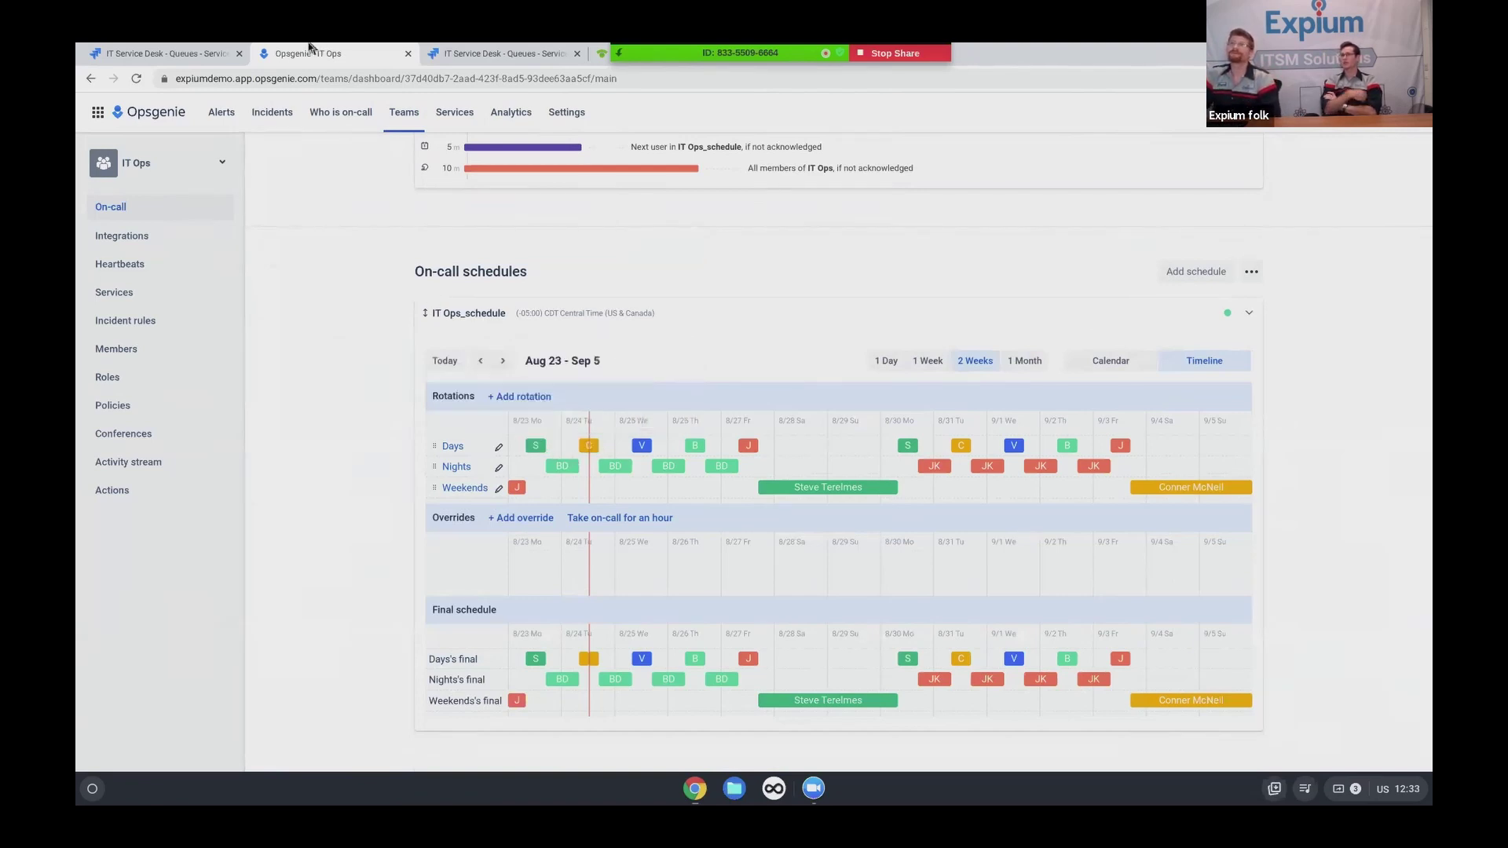
{"action": "scroll", "coordinate": [369, 220], "scroll_direction": "up", "scroll_amount": 1}
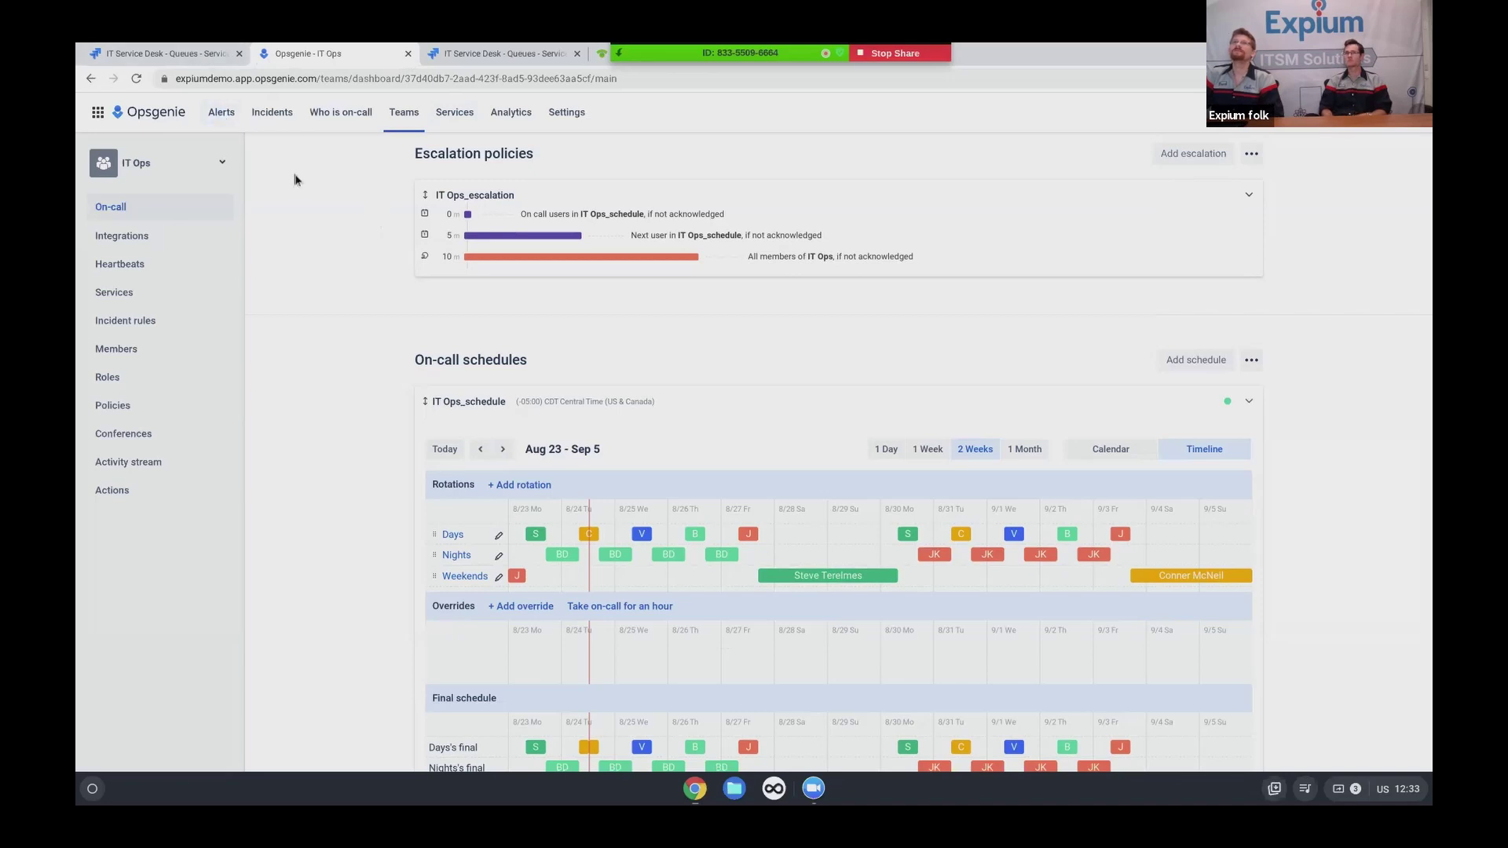
Open incident #49 'Website is down' from the Incidents list and scroll through its timeline
{"action": "left_click", "coordinate": [269, 114]}
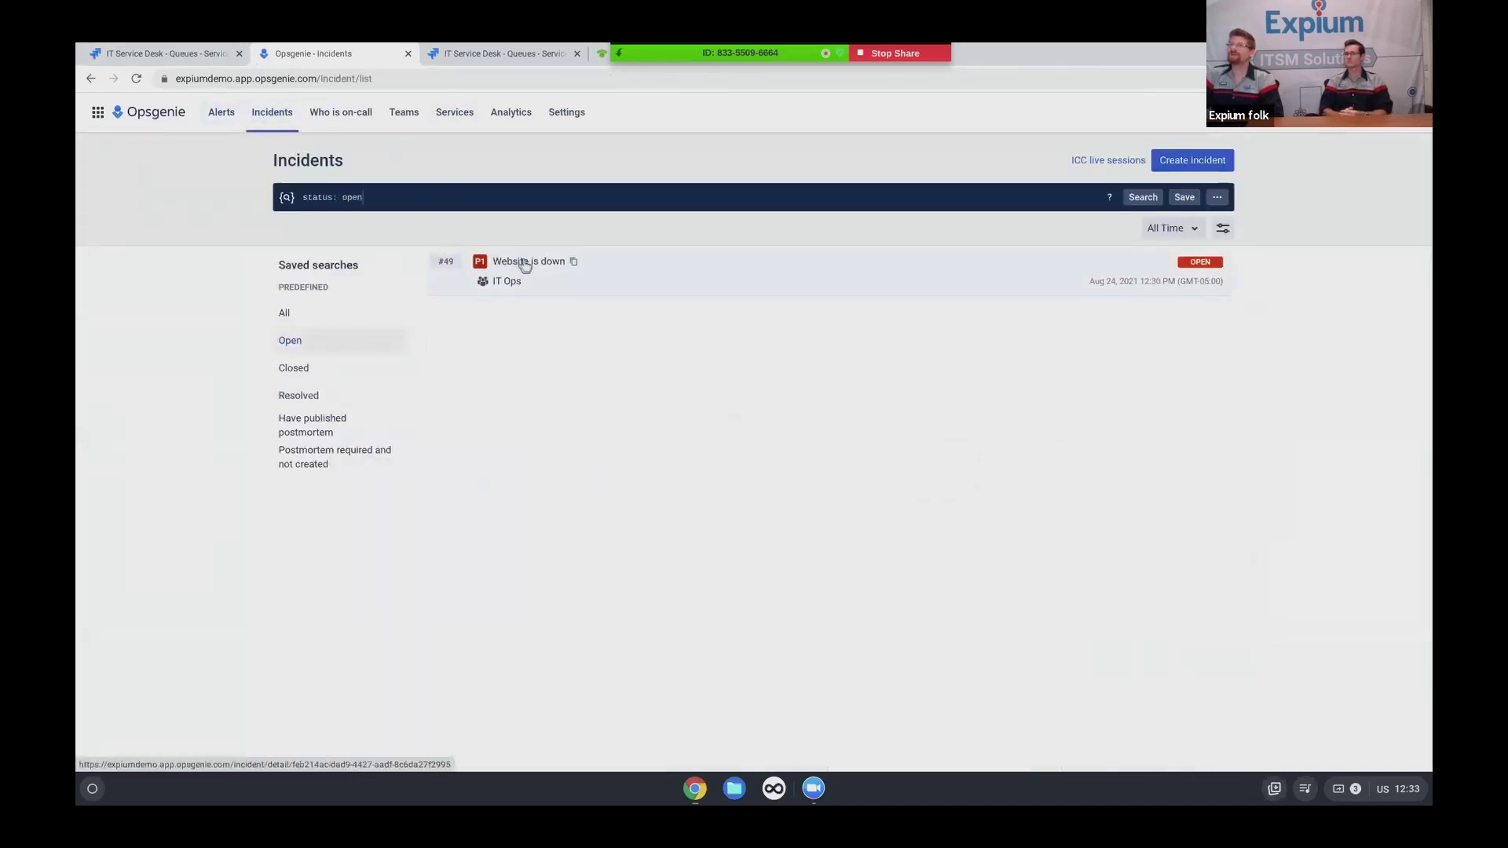
{"action": "left_click", "coordinate": [522, 262]}
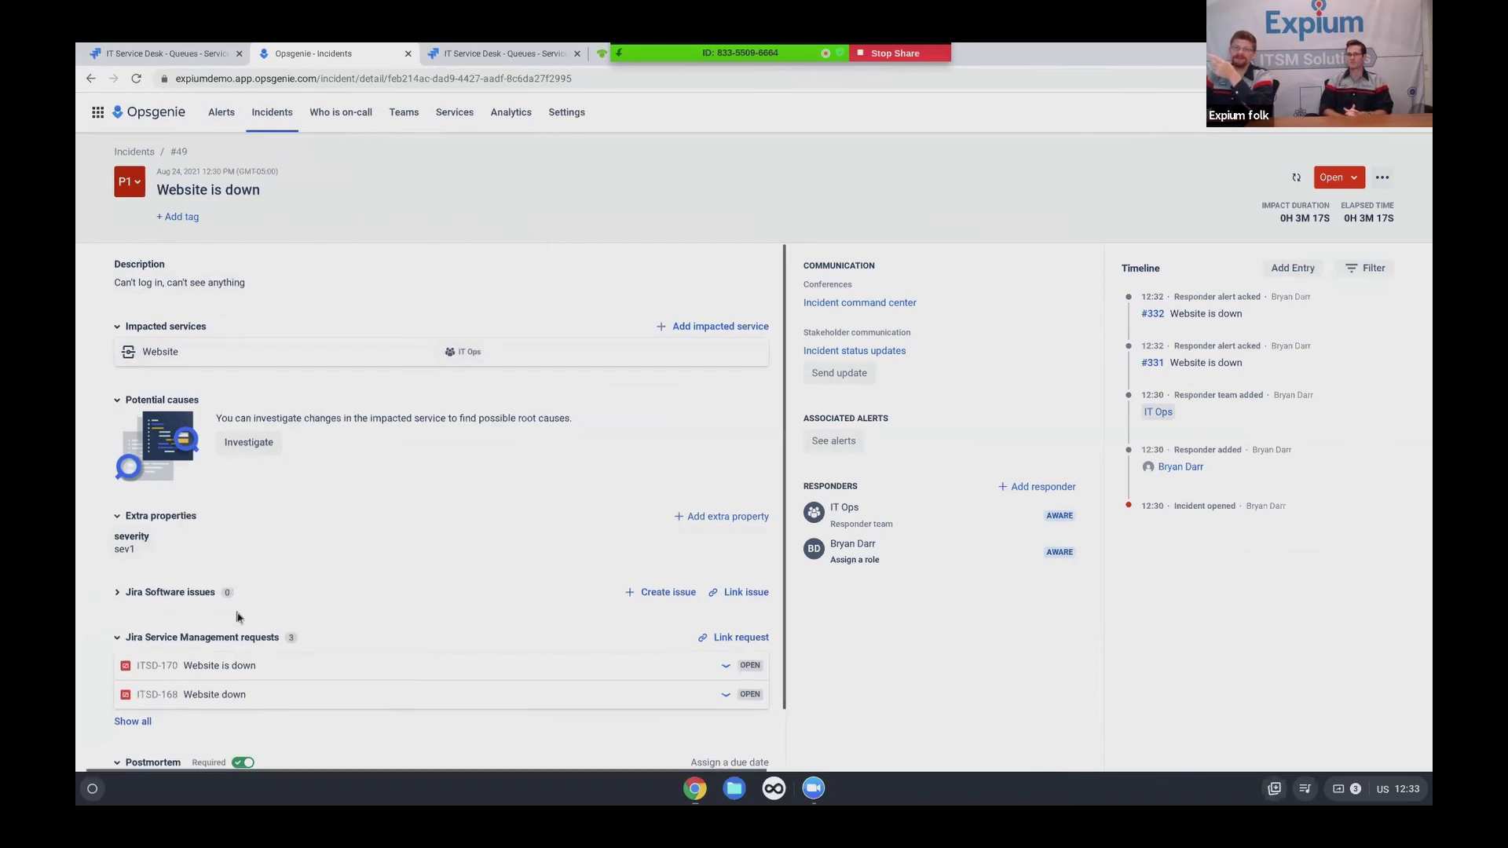
{"action": "scroll", "coordinate": [236, 617], "scroll_direction": "down", "scroll_amount": 1}
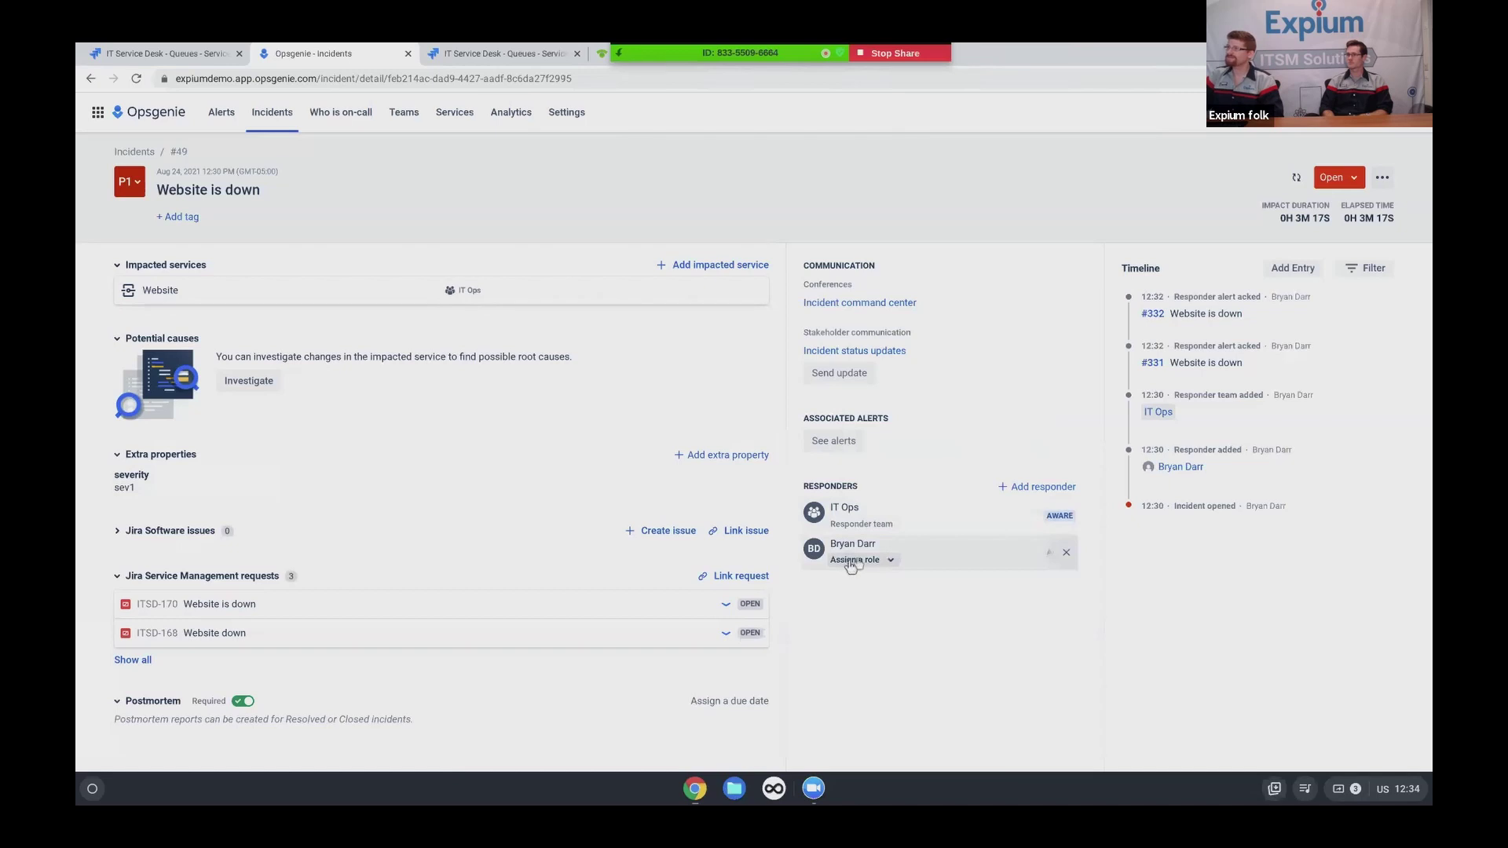
Add the first user as a responder with the Subject Matter Expert role
{"action": "left_click", "coordinate": [1035, 488]}
{"action": "type", "text": "conner"}
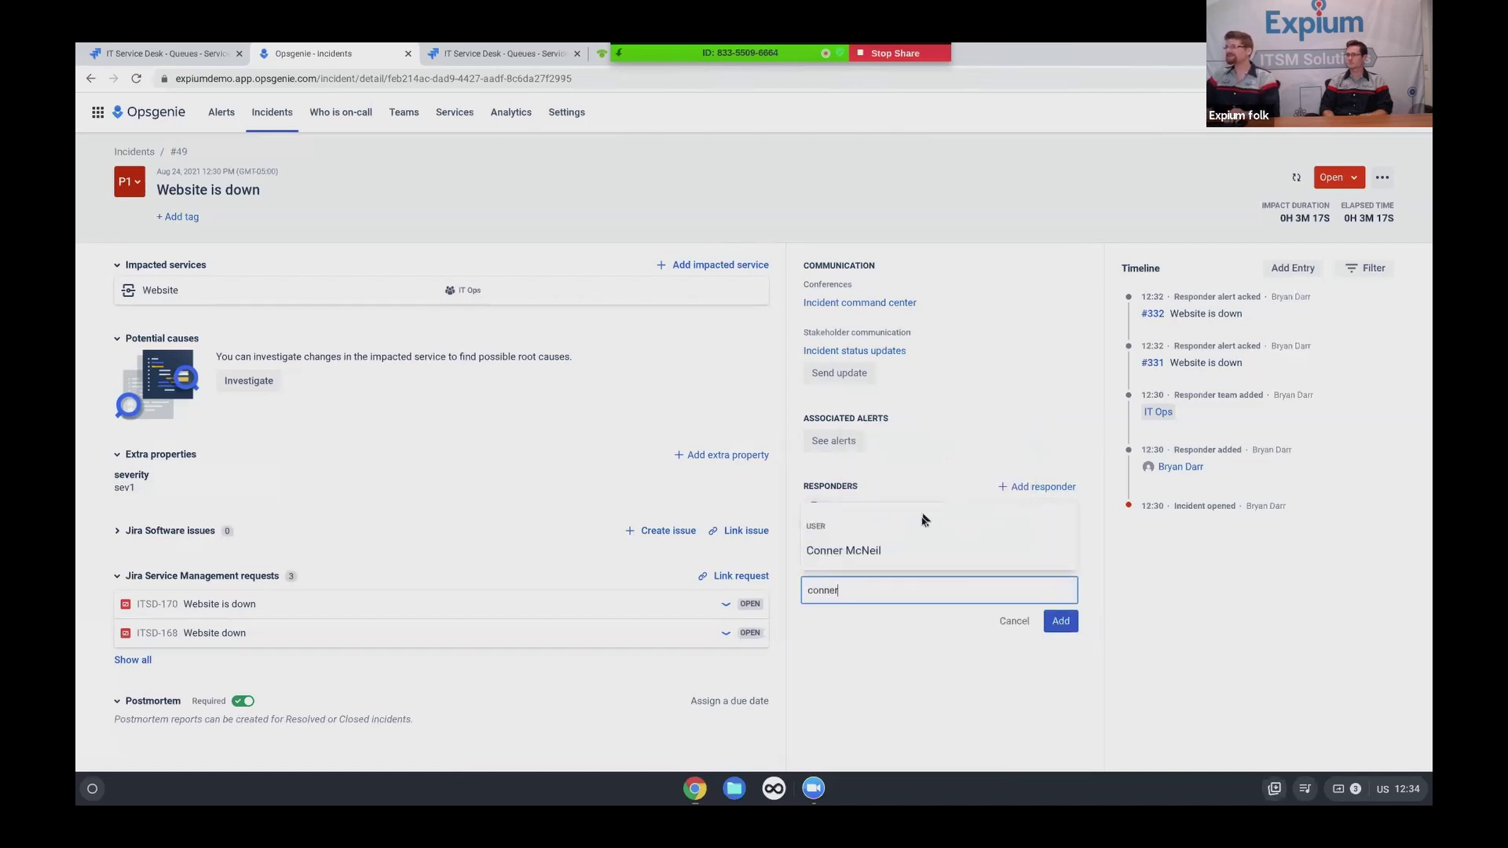
{"action": "left_click", "coordinate": [876, 548]}
{"action": "left_click", "coordinate": [1062, 621]}
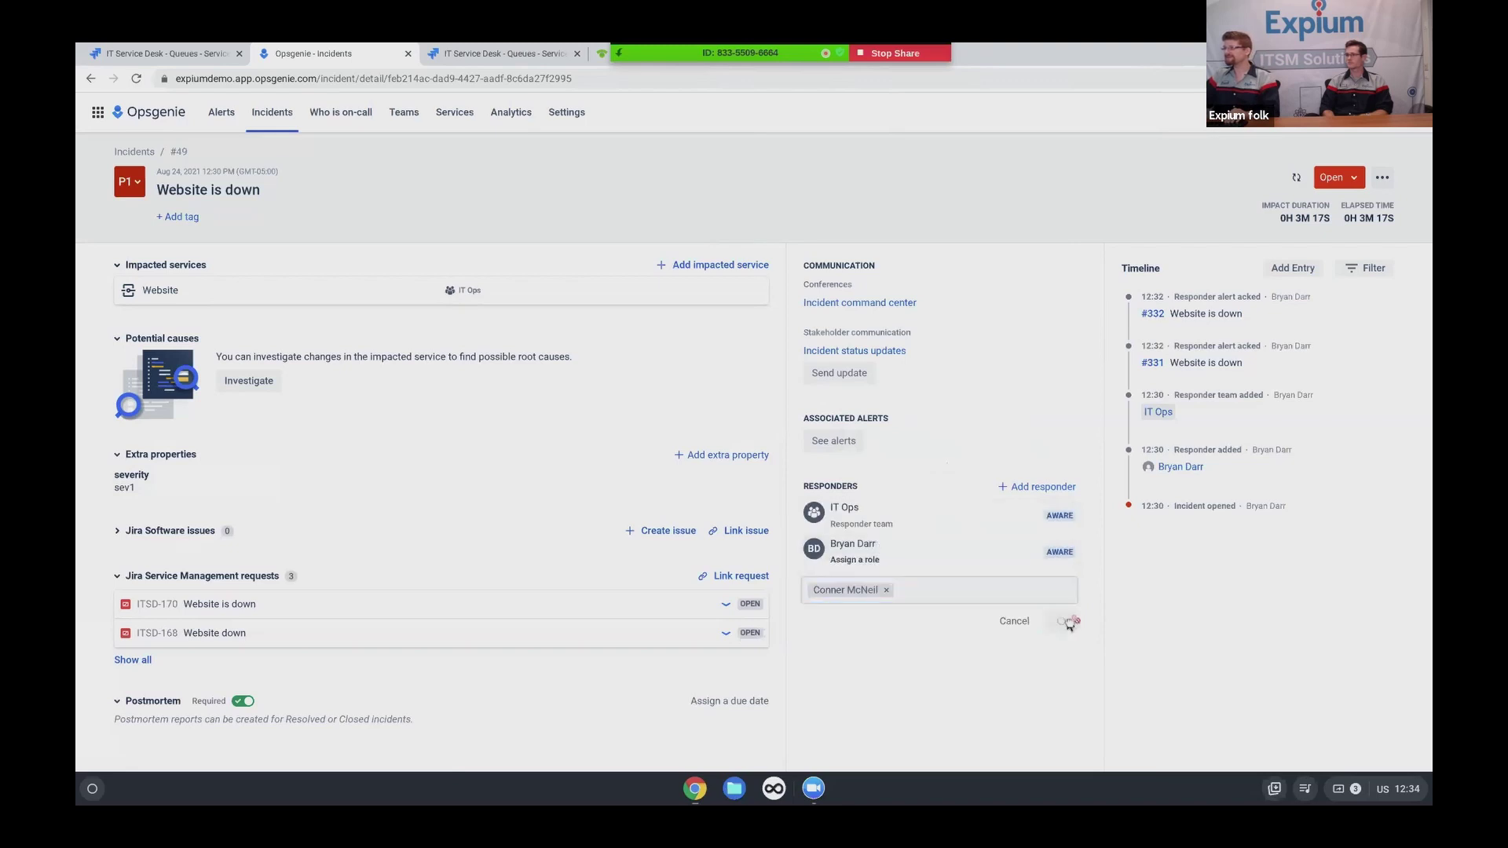
{"action": "left_click", "coordinate": [892, 561]}
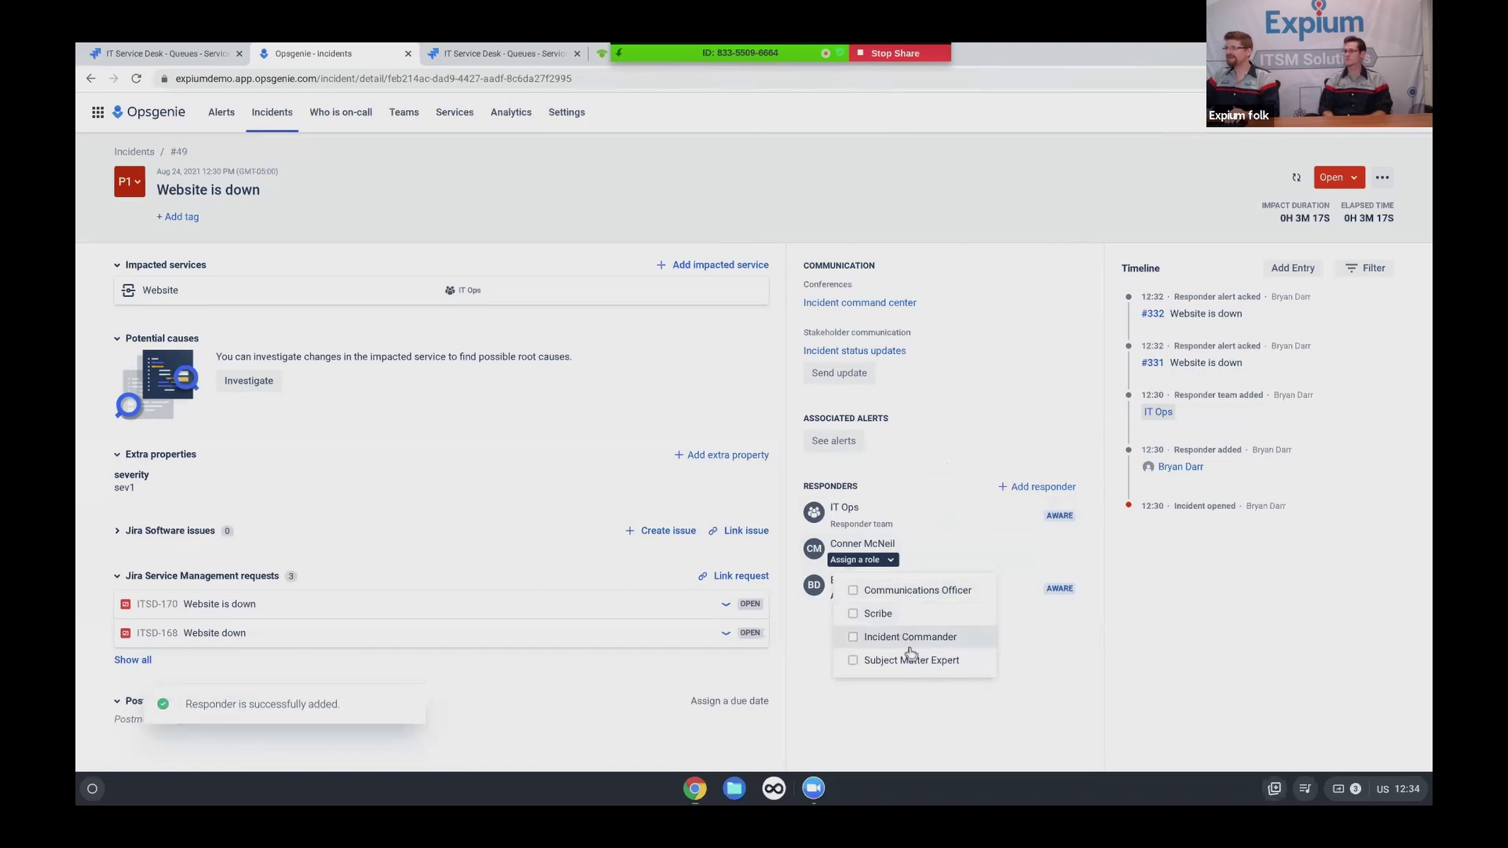
{"action": "left_click", "coordinate": [876, 662]}
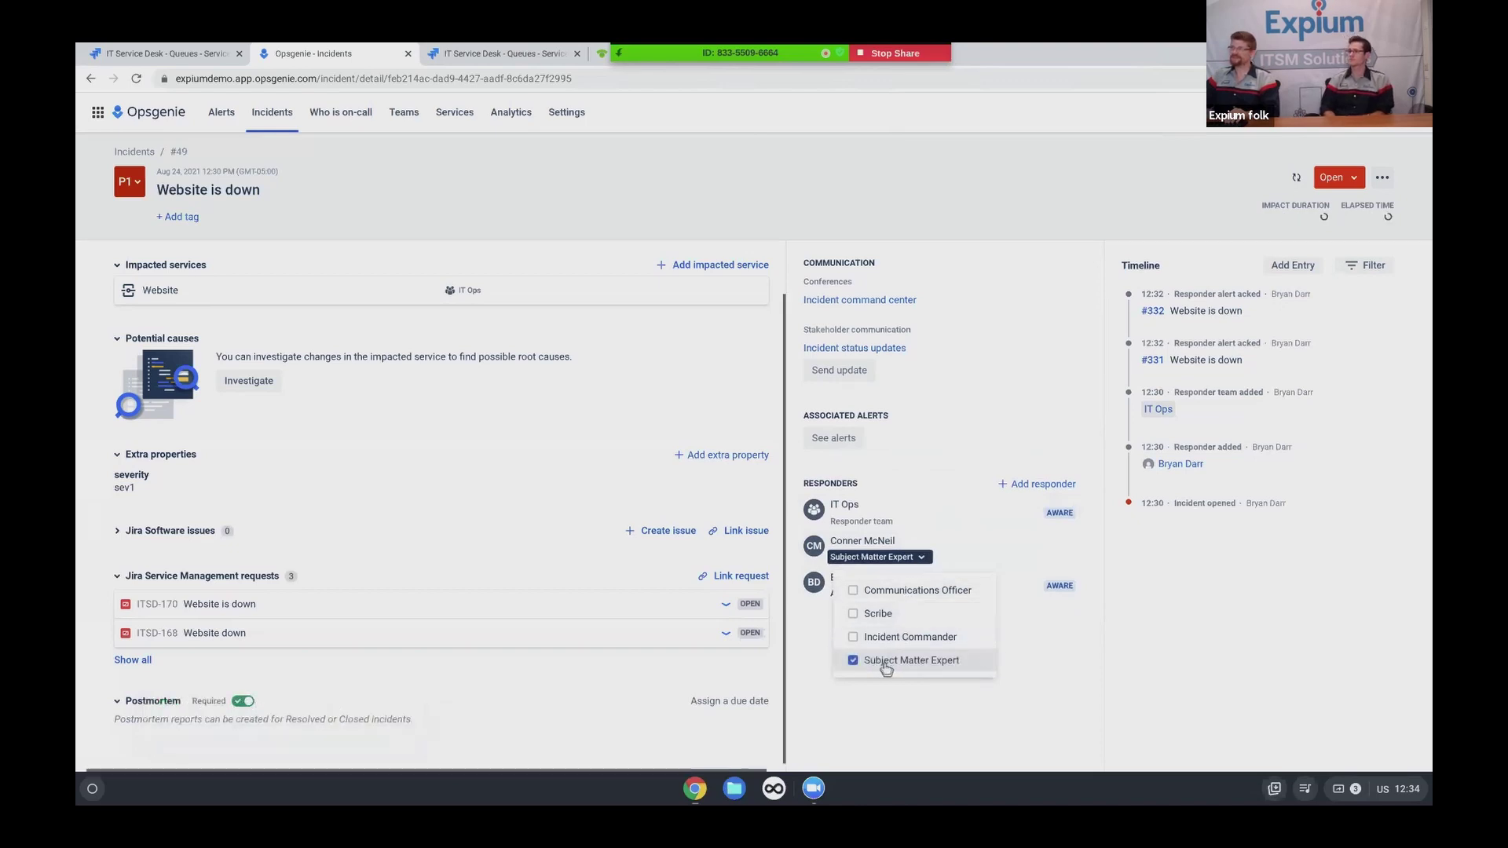
{"action": "left_click", "coordinate": [1099, 680]}
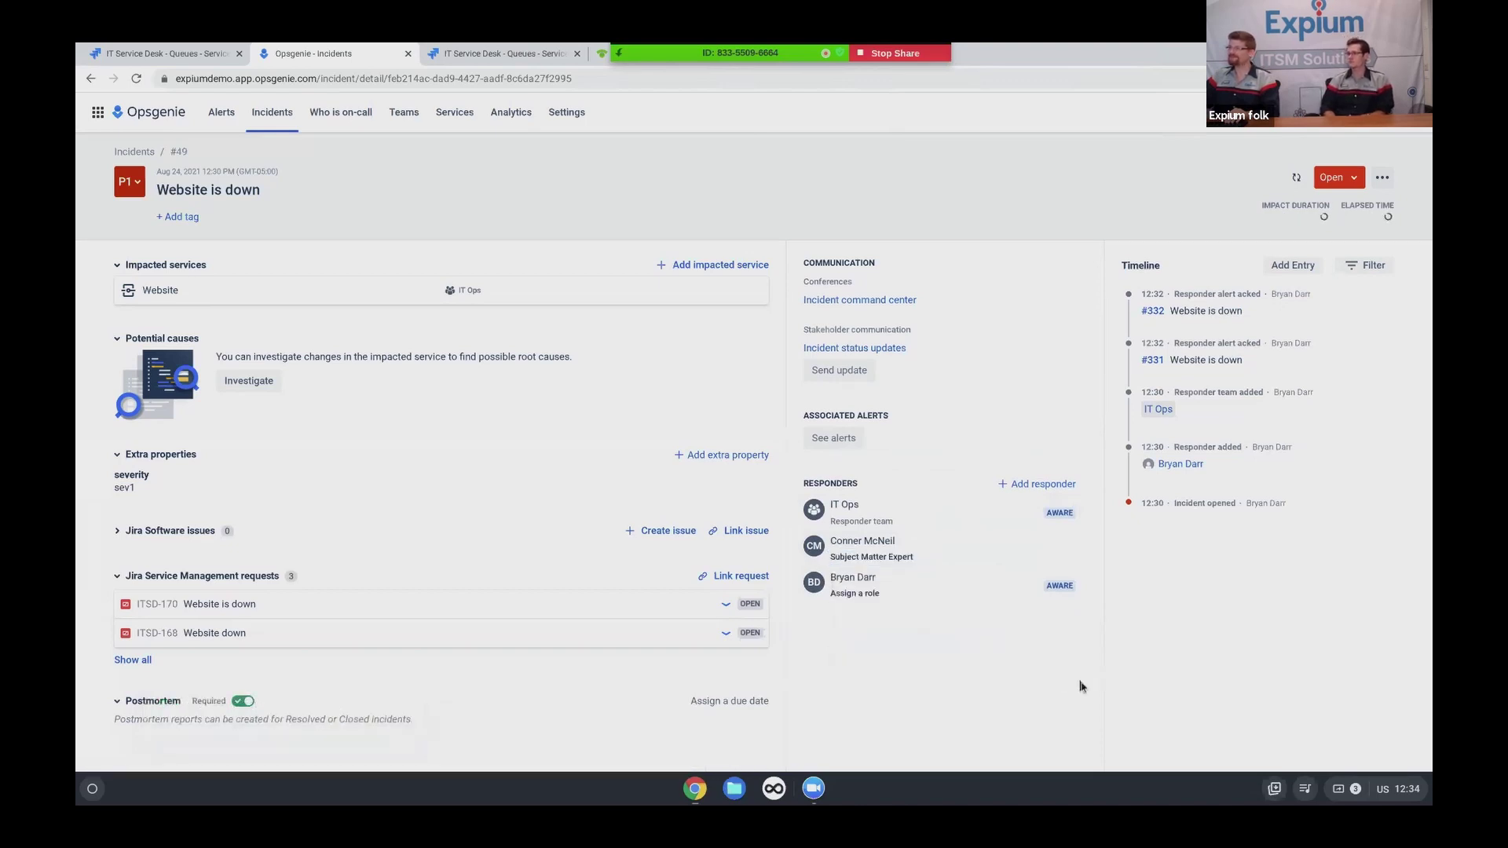
Add a second user as a responder with the Communications Officer role
{"action": "left_click", "coordinate": [1043, 484]}
{"action": "type", "text": "srteve"}
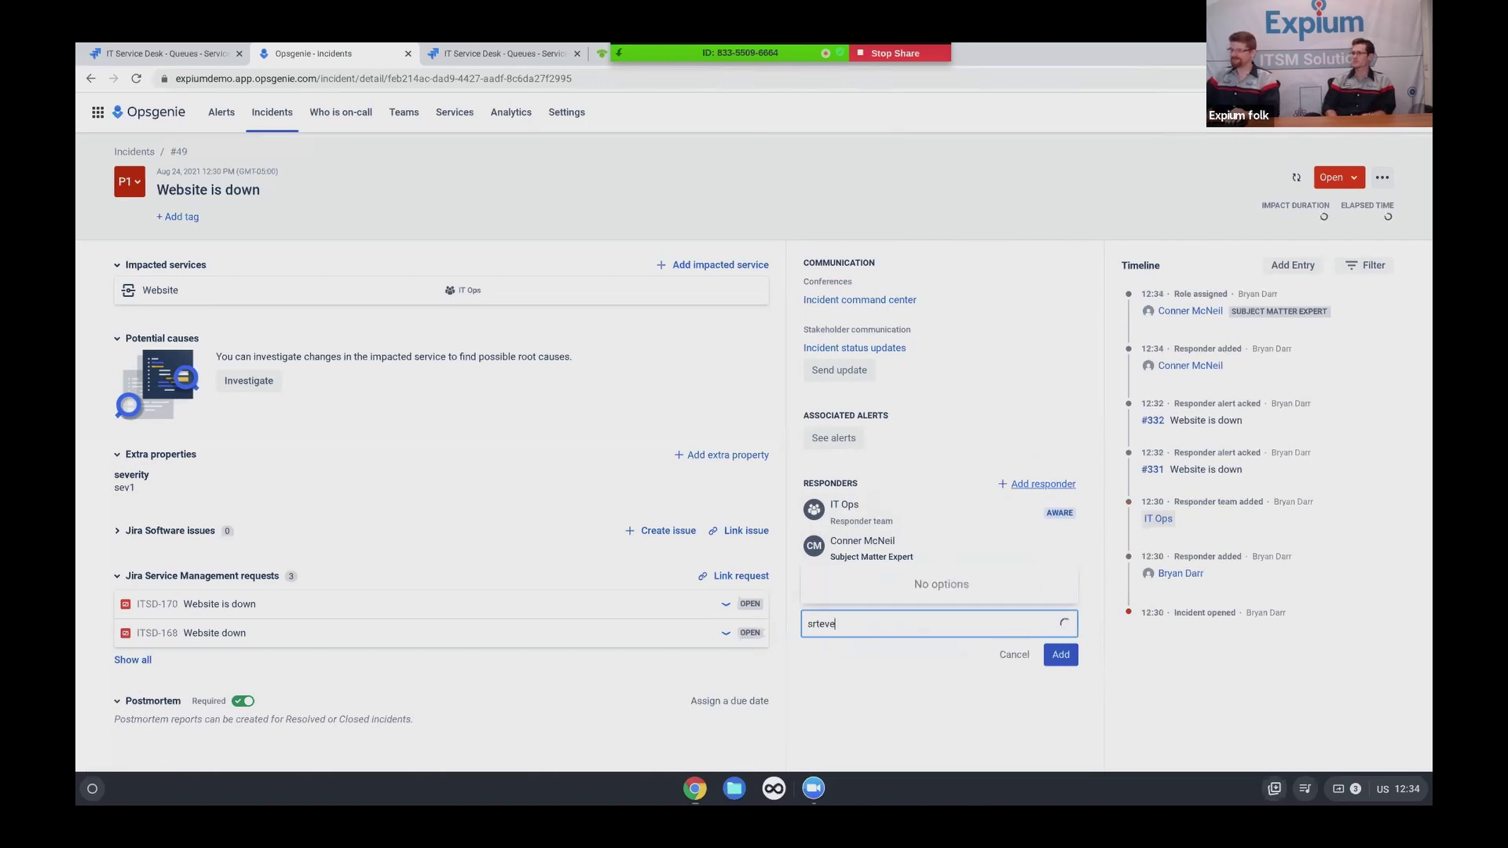
{"action": "key", "text": "BackSpace"}
{"action": "key", "text": "BackSpace"}
{"action": "key", "text": "BackSpace"}
{"action": "key", "text": "BackSpace"}
{"action": "key", "text": "BackSpace"}
{"action": "type", "text": "teve"}
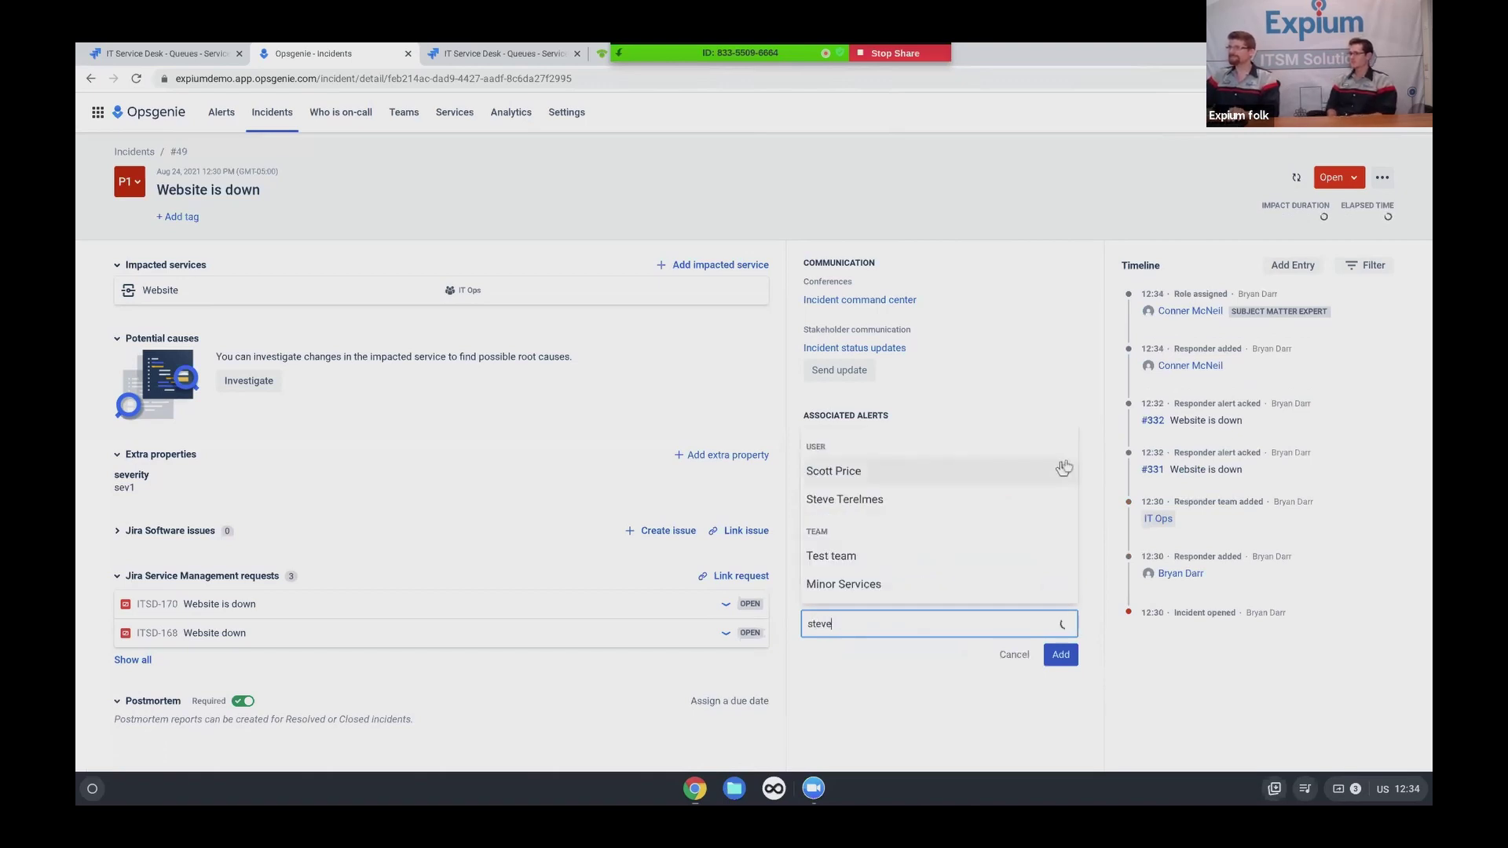
{"action": "left_click", "coordinate": [835, 597]}
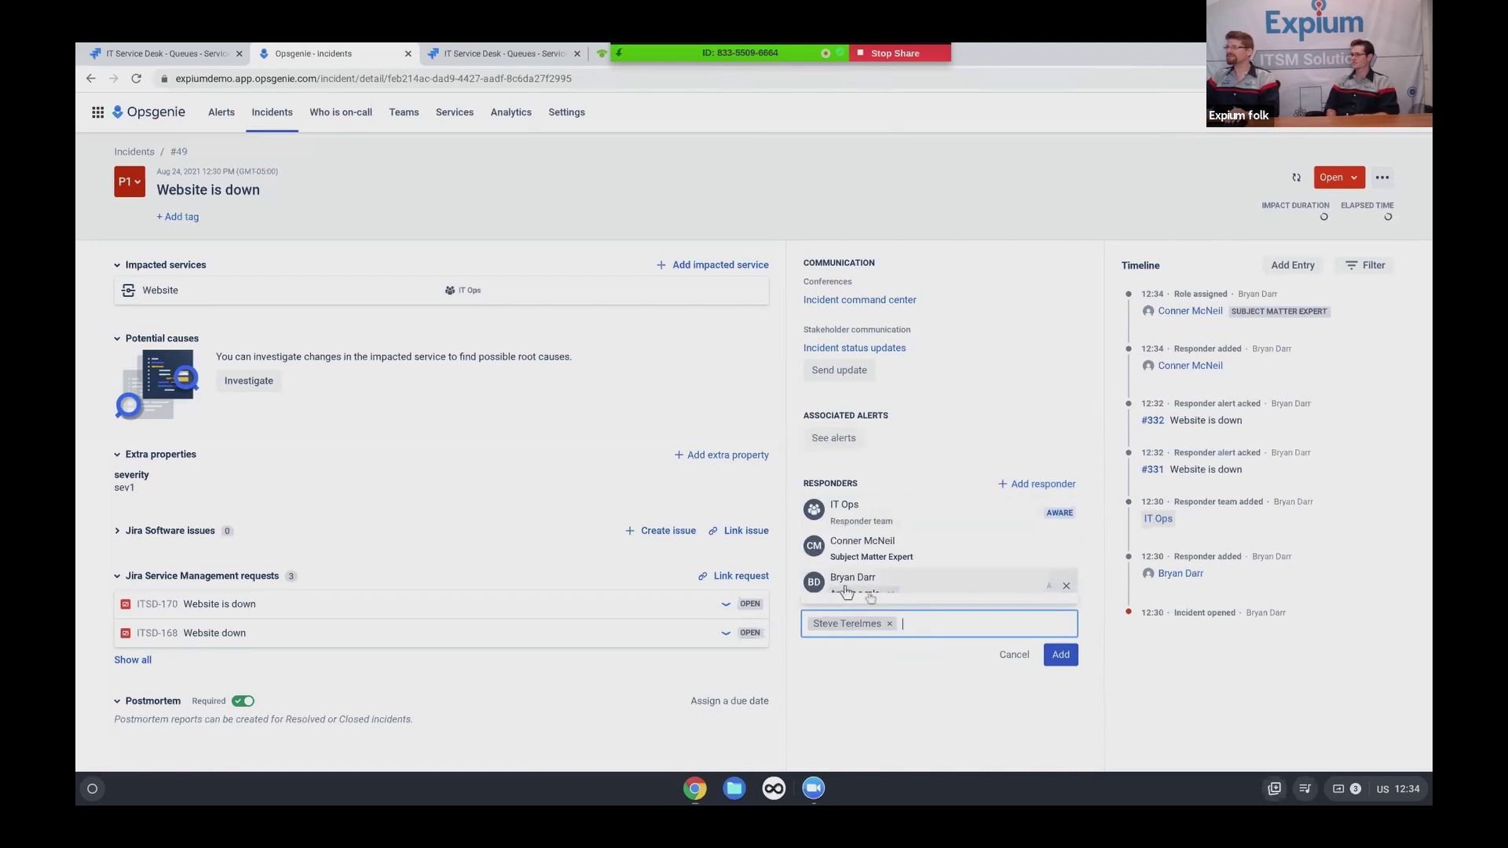
{"action": "left_click", "coordinate": [1059, 655]}
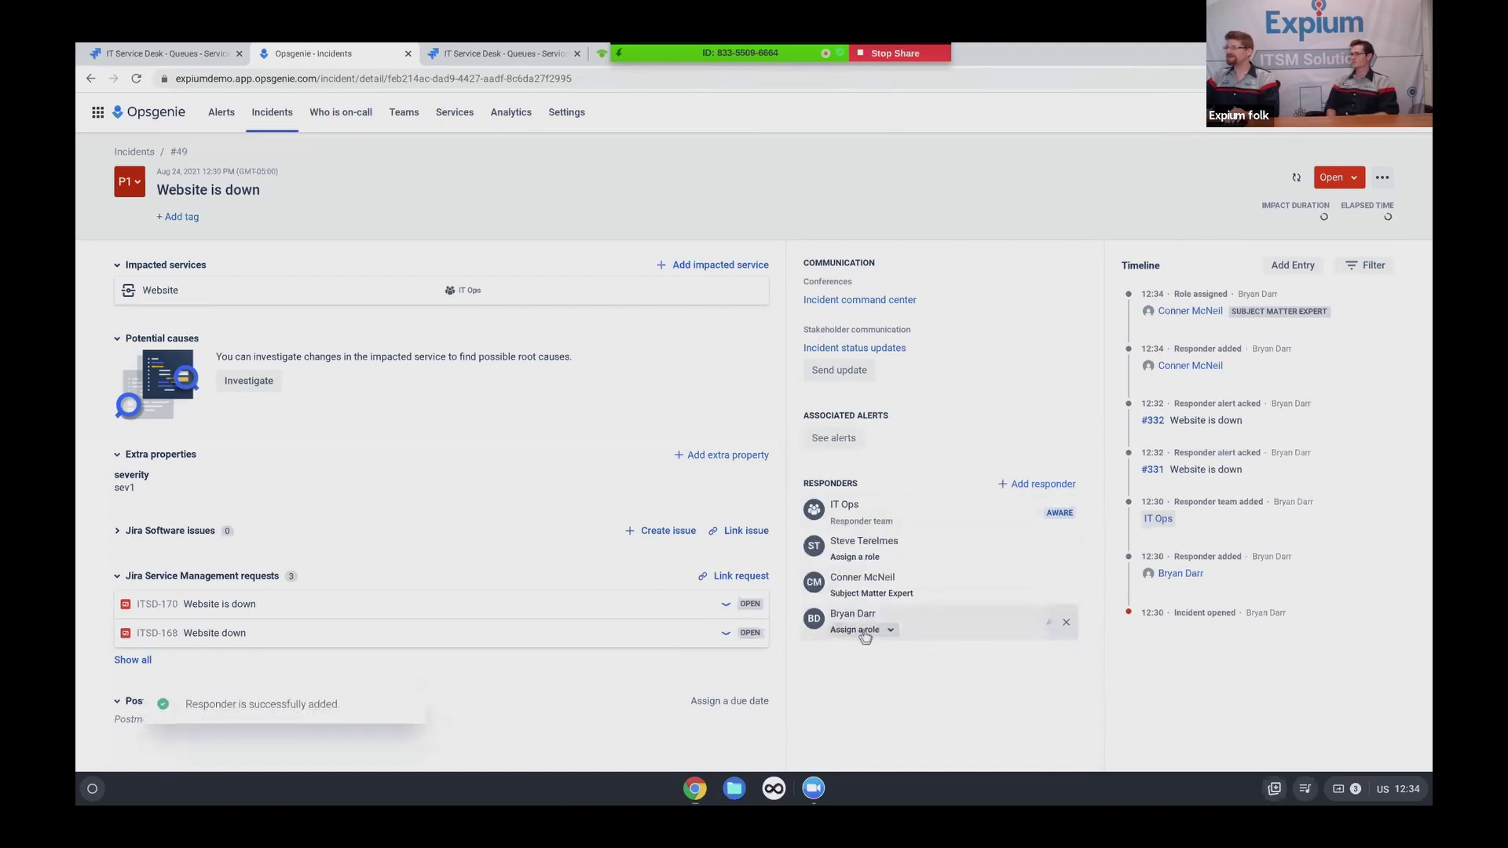
{"action": "left_click", "coordinate": [884, 559]}
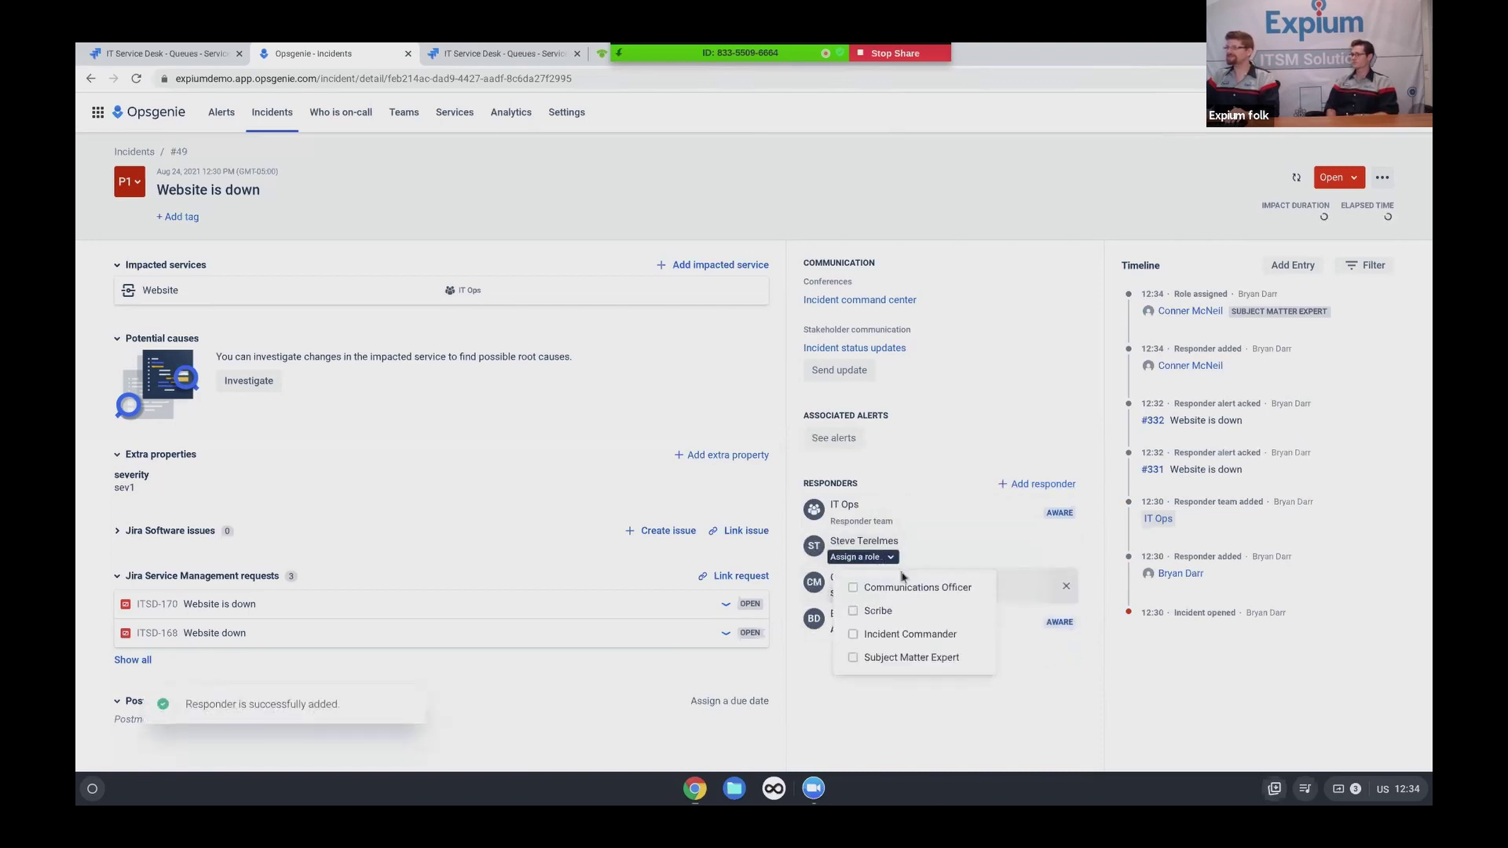
{"action": "left_click", "coordinate": [901, 595]}
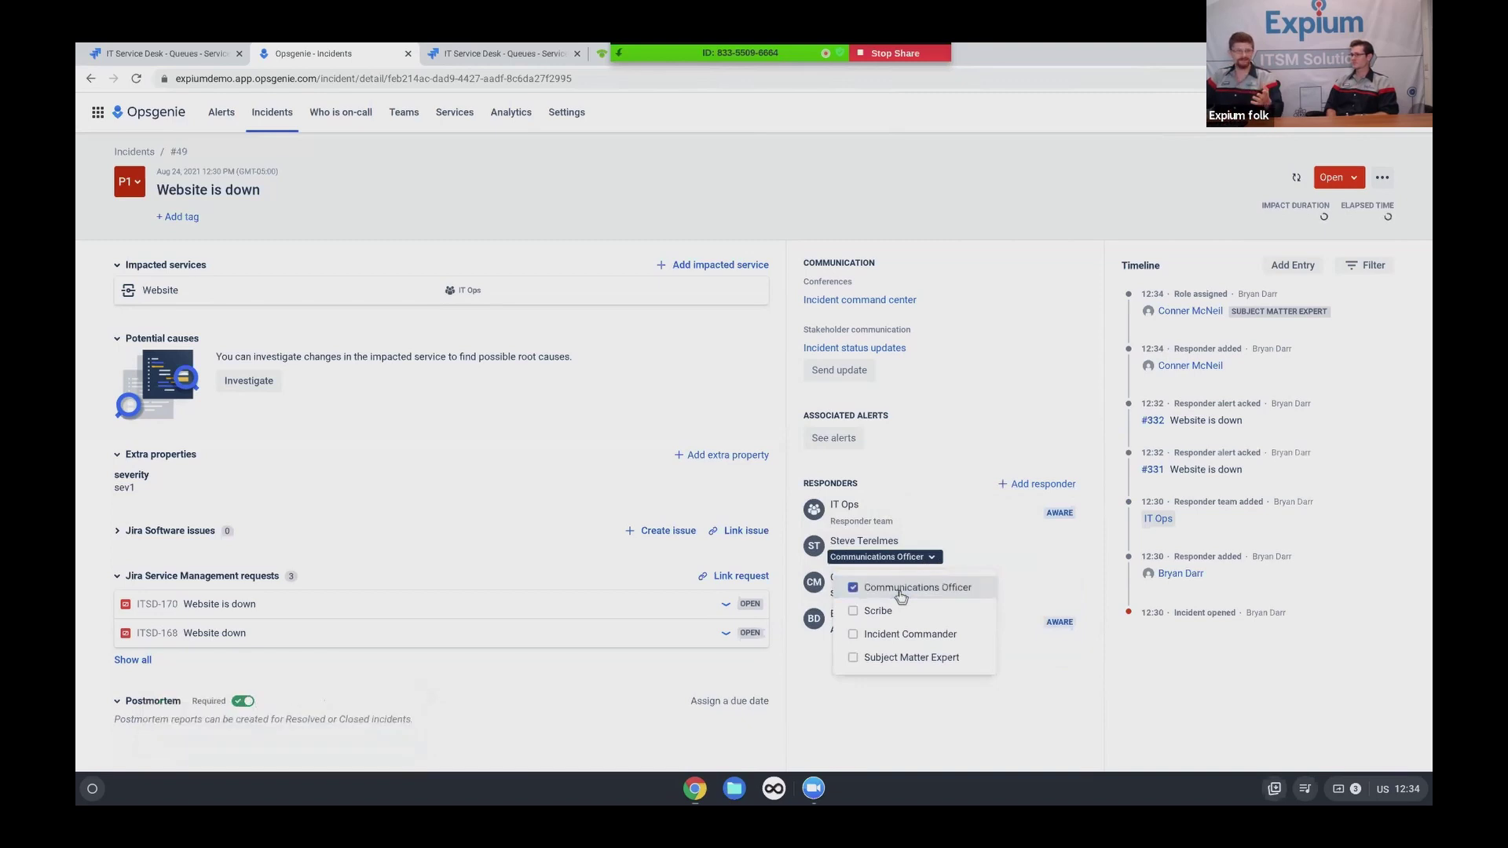
{"action": "left_click", "coordinate": [1205, 695]}
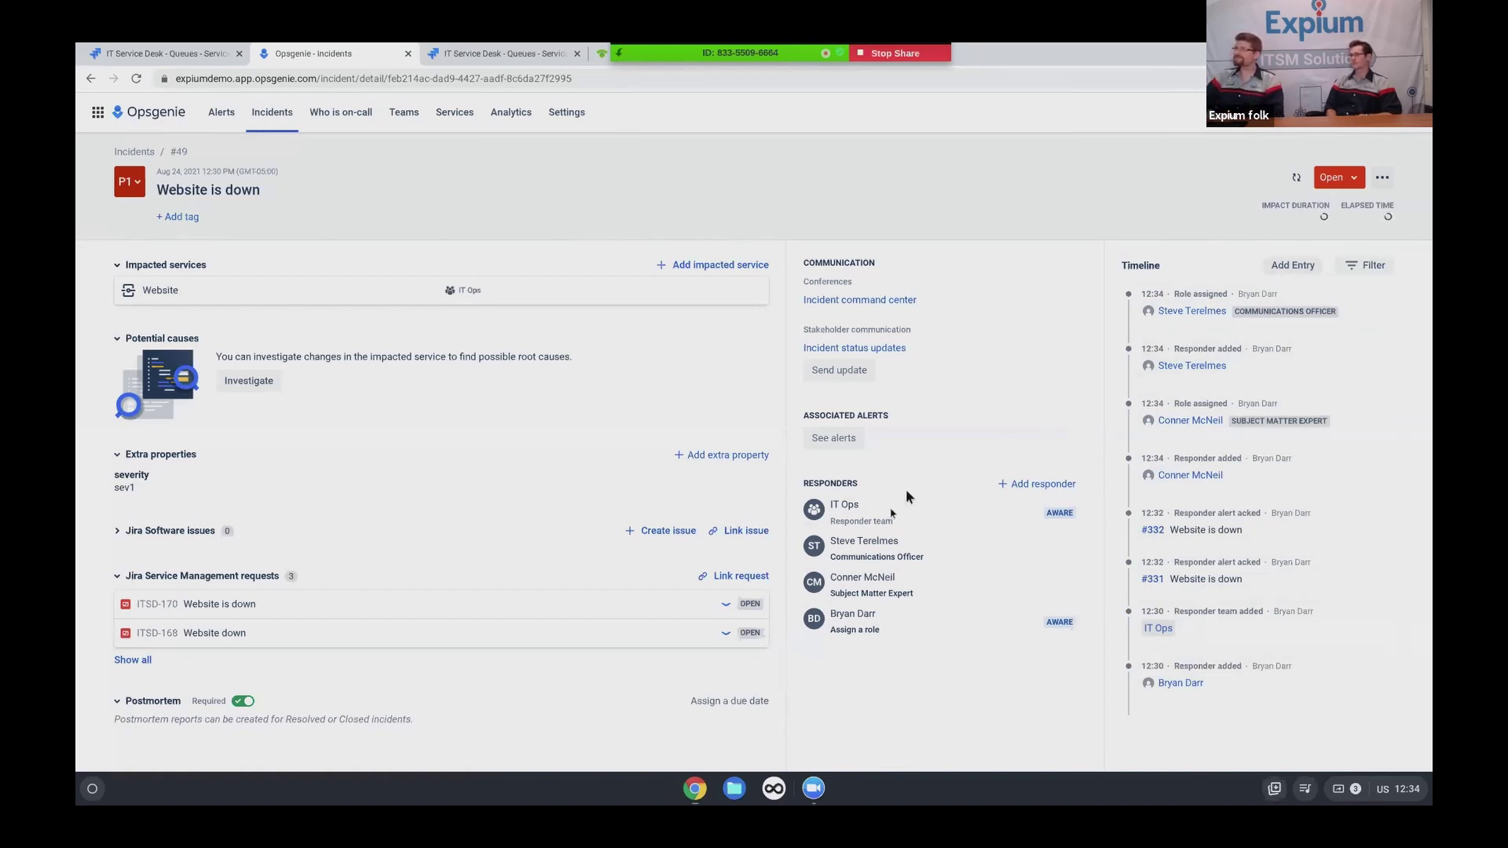
{"action": "mouse_move", "coordinate": [904, 628]}
{"action": "mouse_move", "coordinate": [876, 547]}
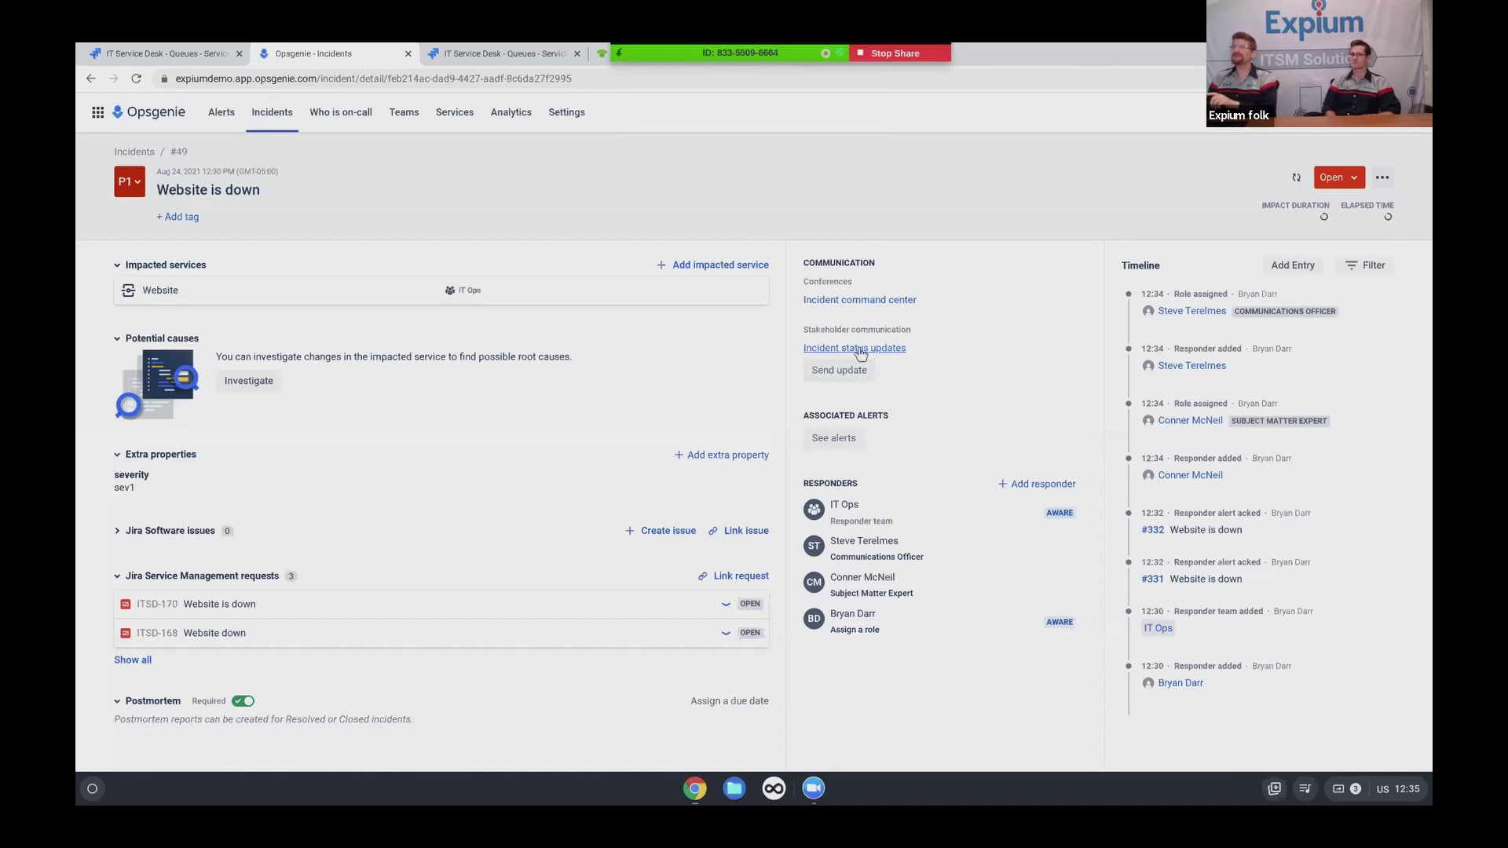
Create the Statuspage incident 'Website is down' with the Website component set to Major outage
{"action": "left_click", "coordinate": [602, 56]}
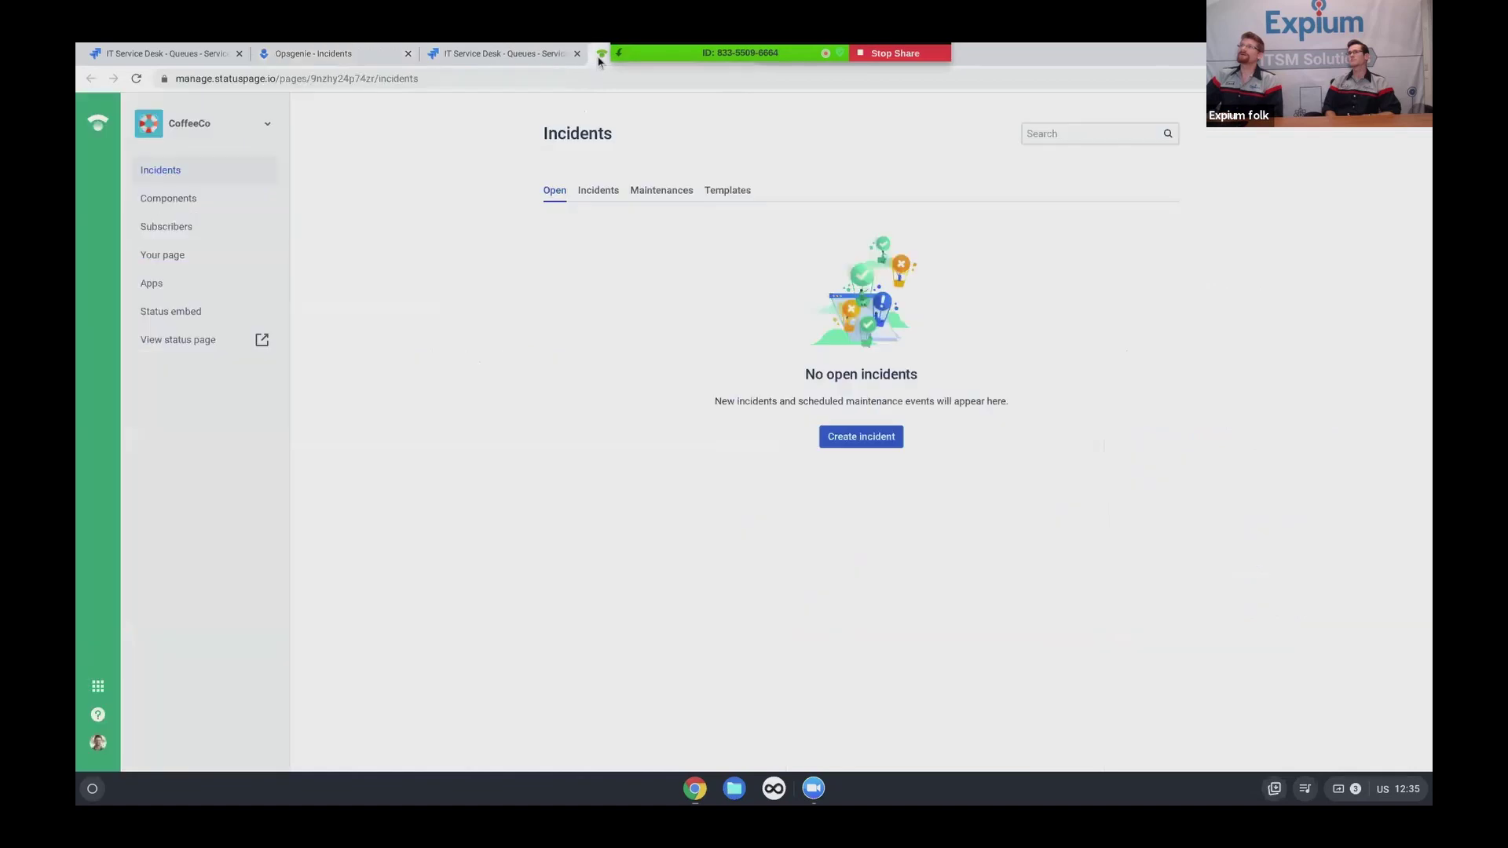
{"action": "left_click", "coordinate": [830, 442]}
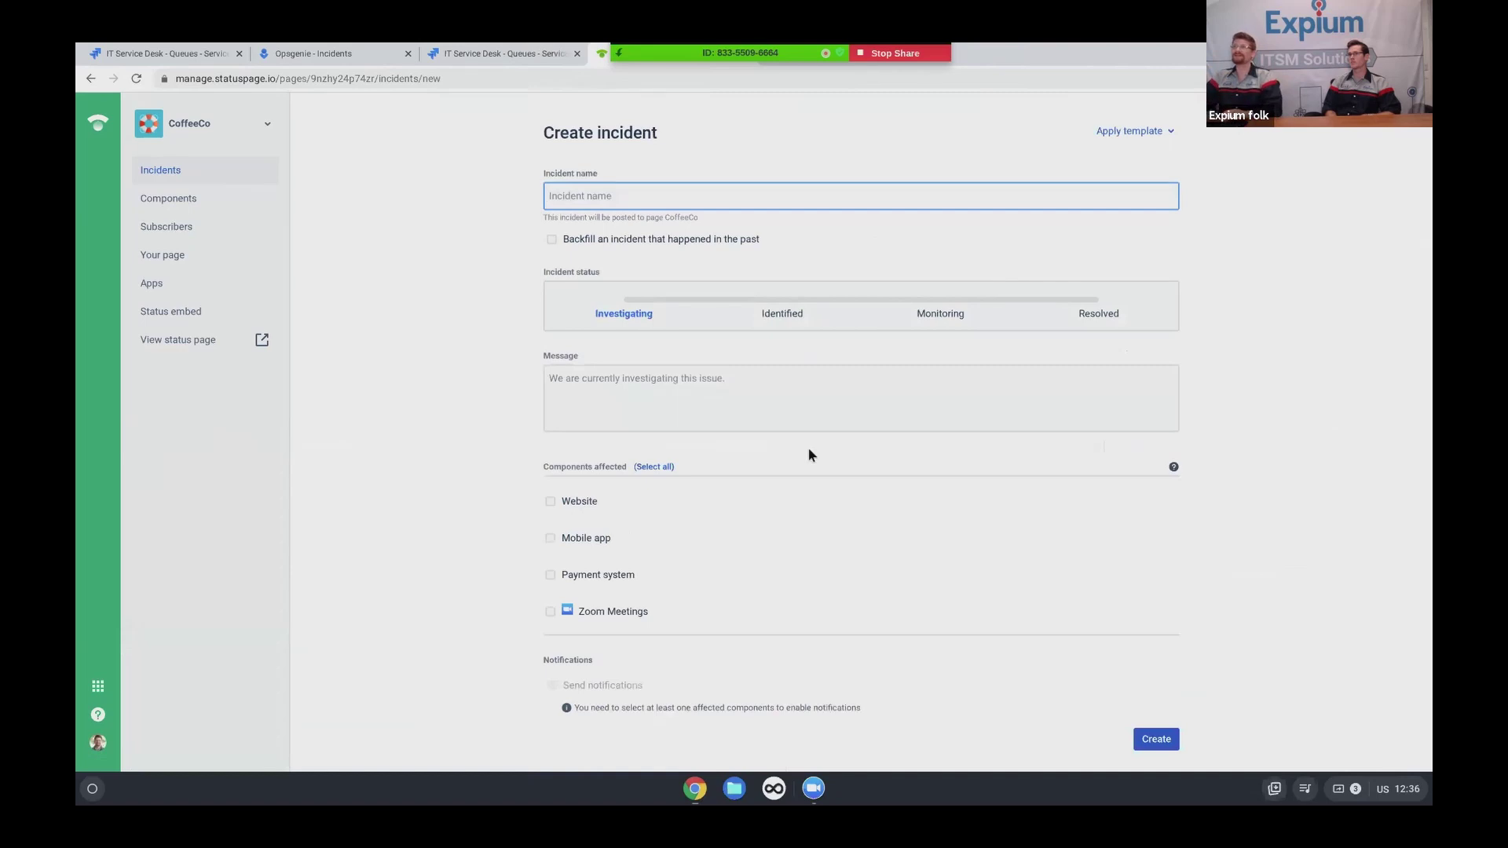
{"action": "type", "text": "We"}
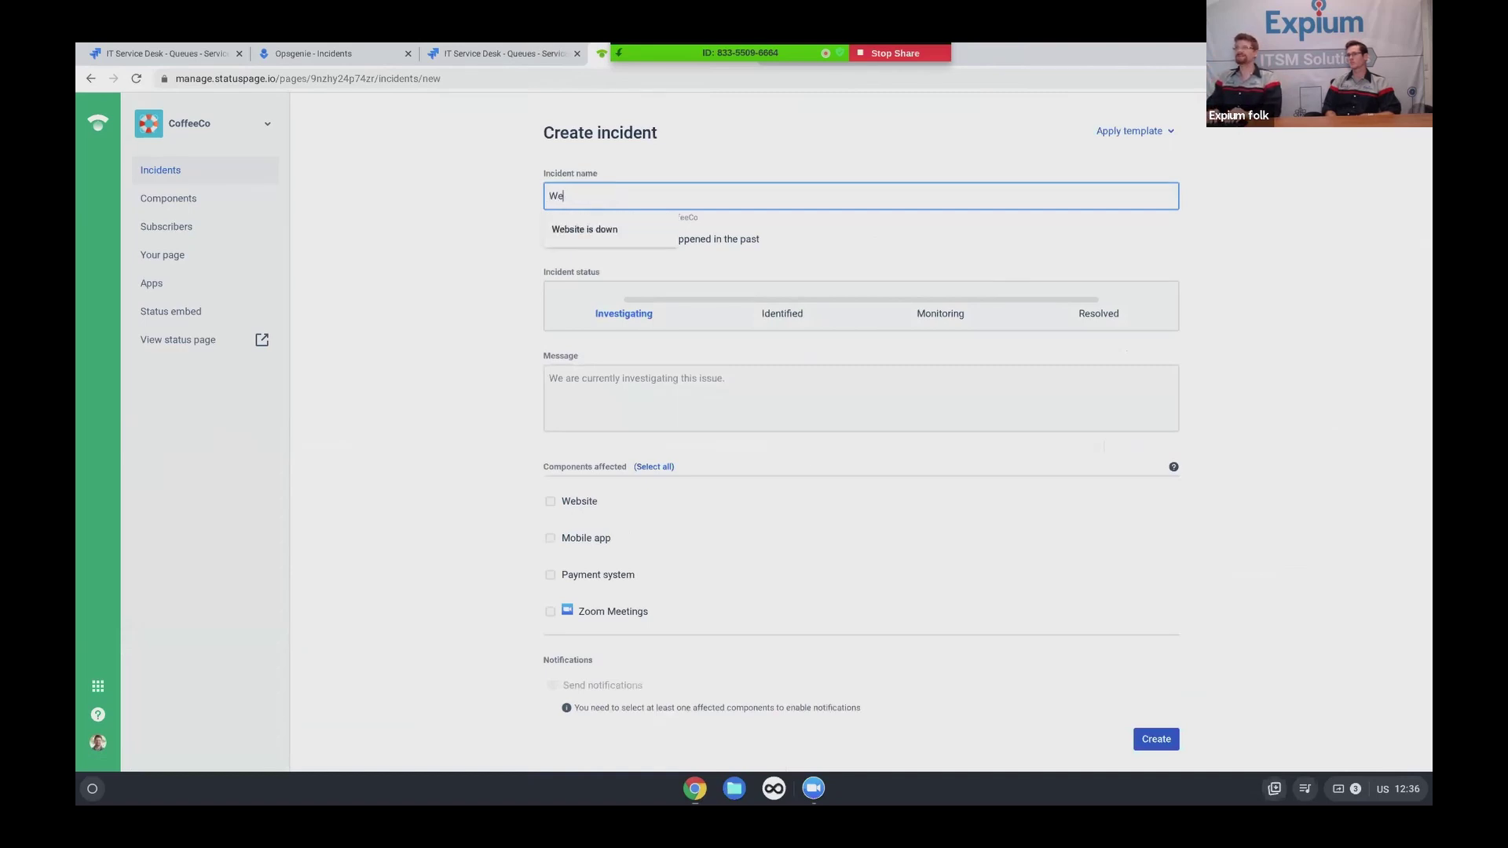
{"action": "key", "text": "Down"}
{"action": "key", "text": "Return"}
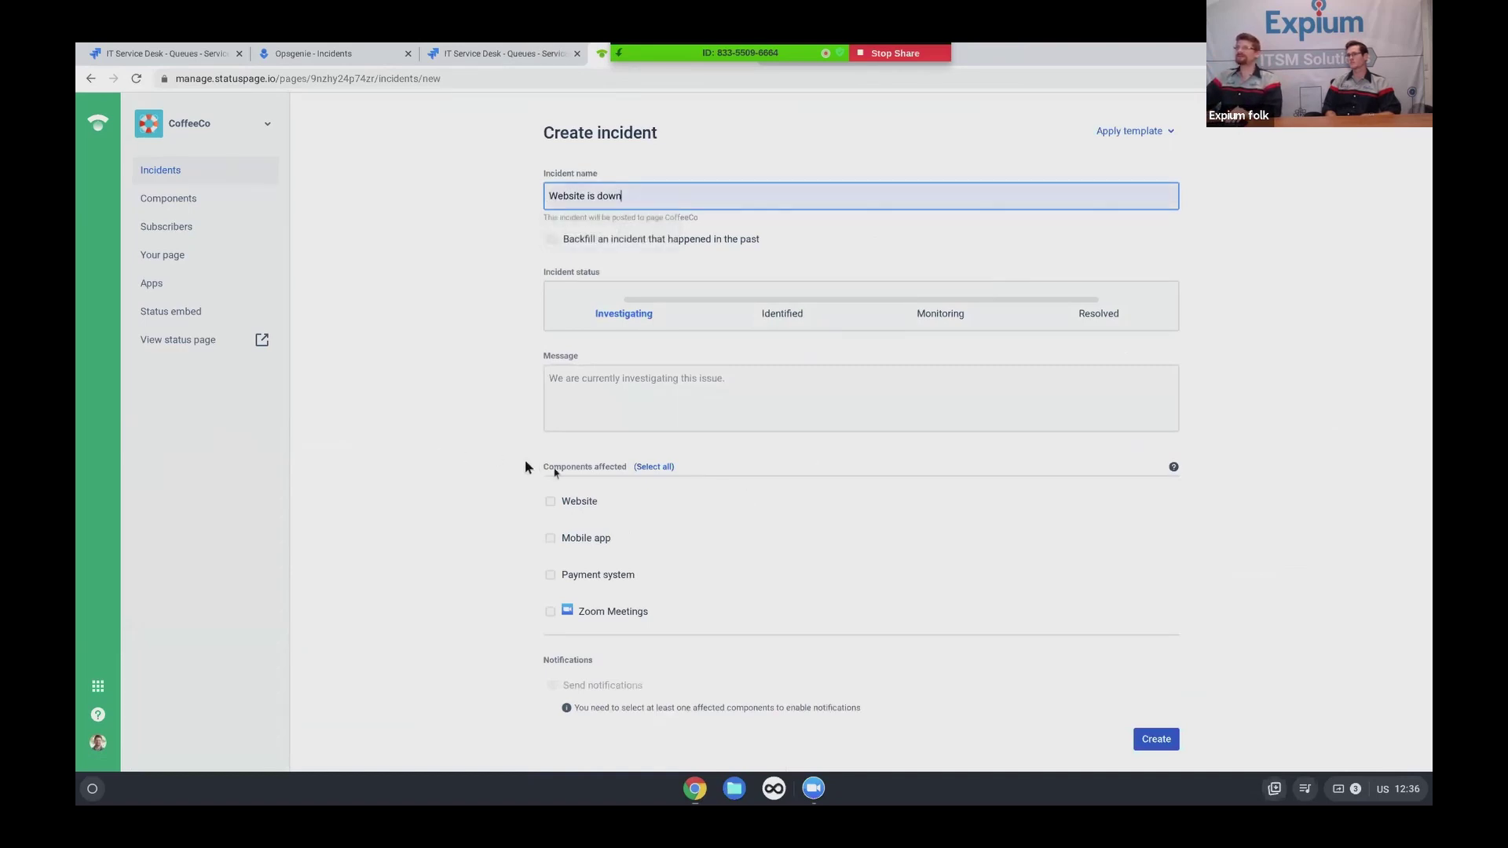
{"action": "scroll", "coordinate": [635, 488], "scroll_direction": "down", "scroll_amount": 1}
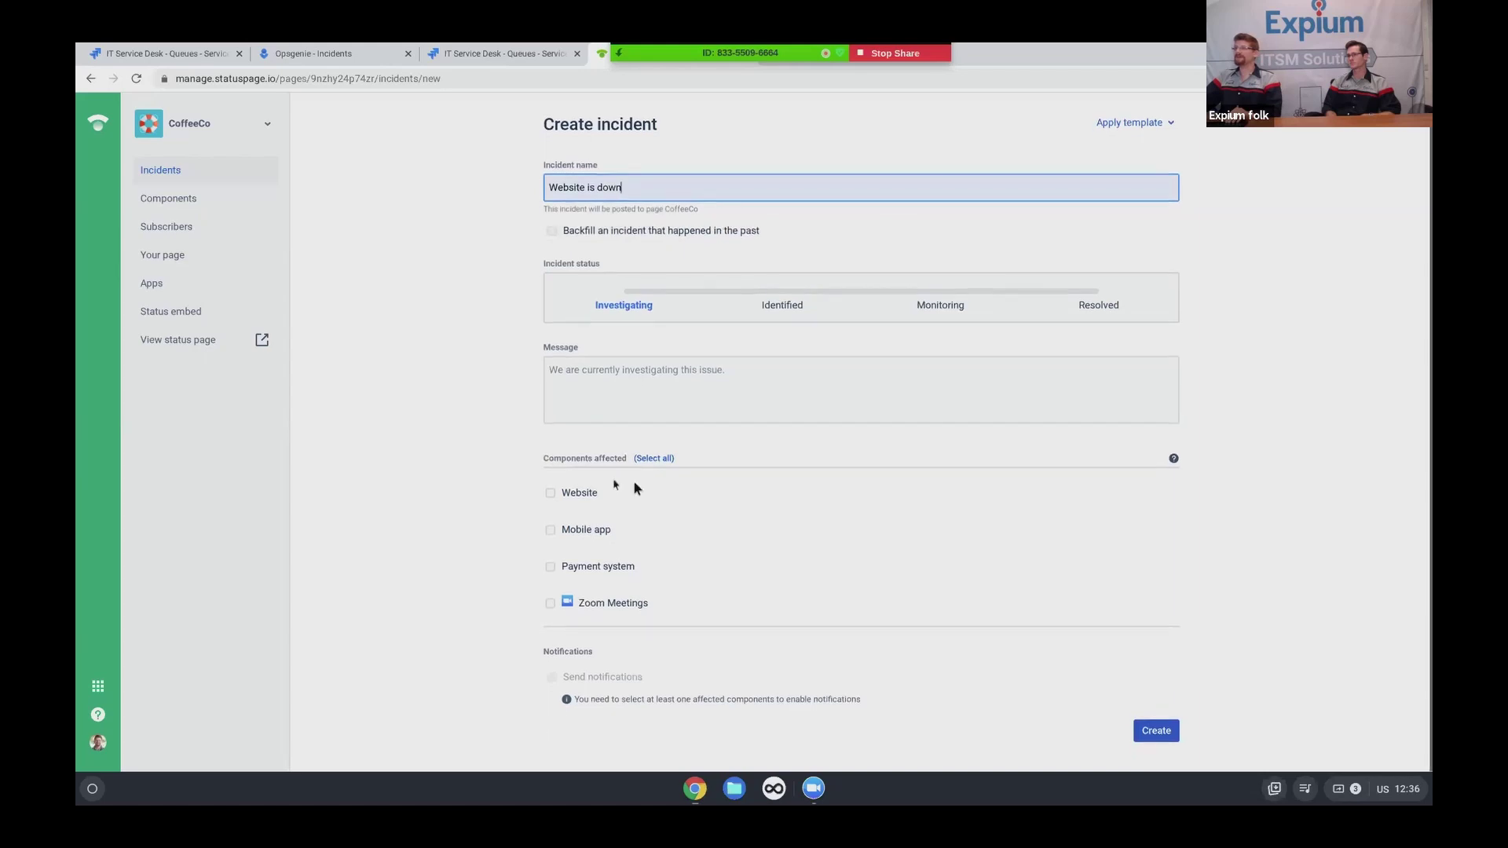
{"action": "left_click", "coordinate": [551, 493]}
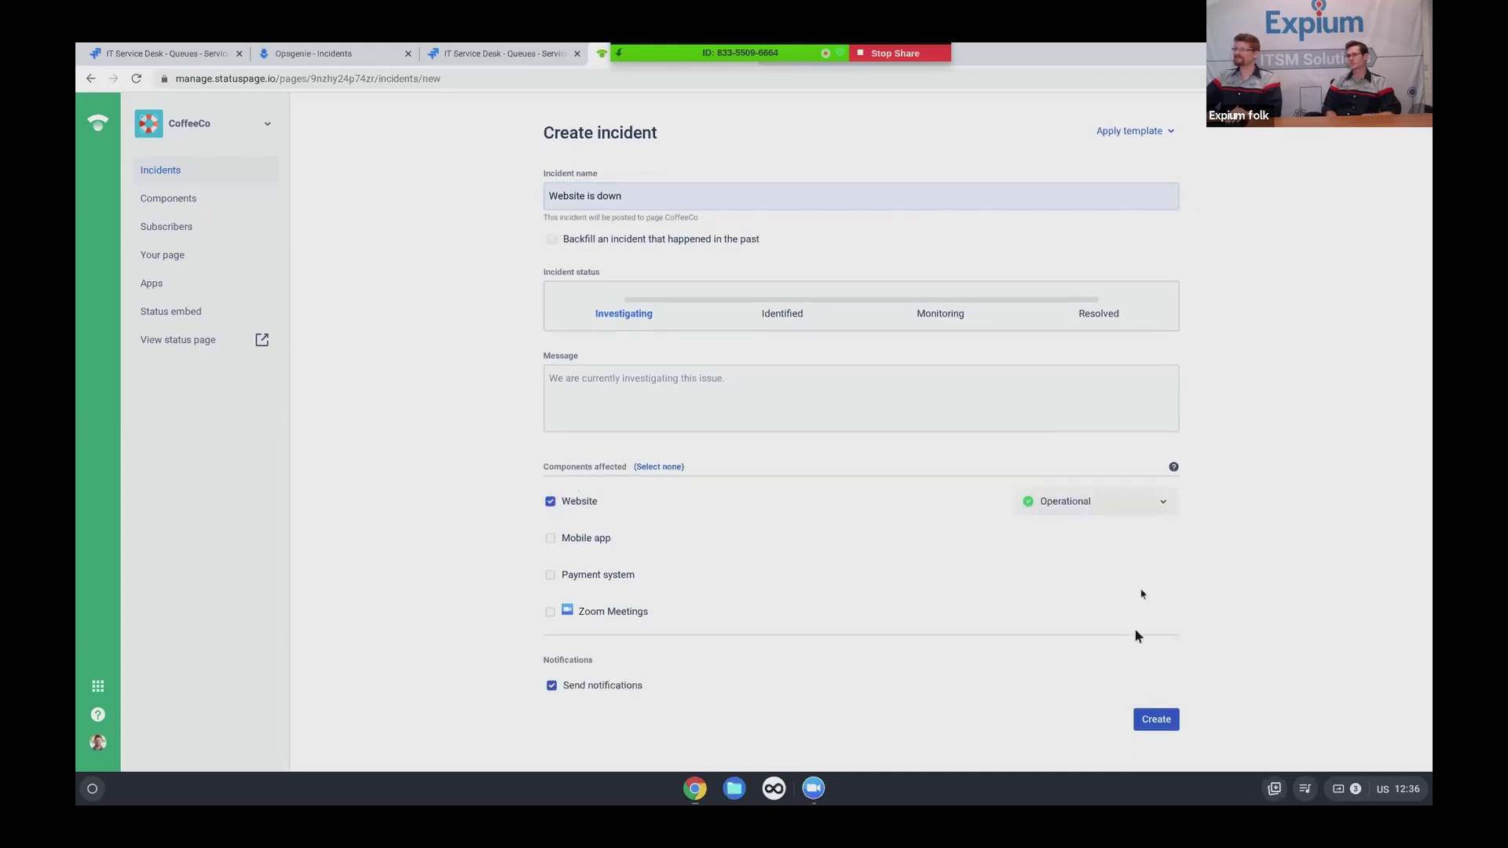
{"action": "left_click", "coordinate": [1129, 512]}
{"action": "left_click", "coordinate": [1098, 613]}
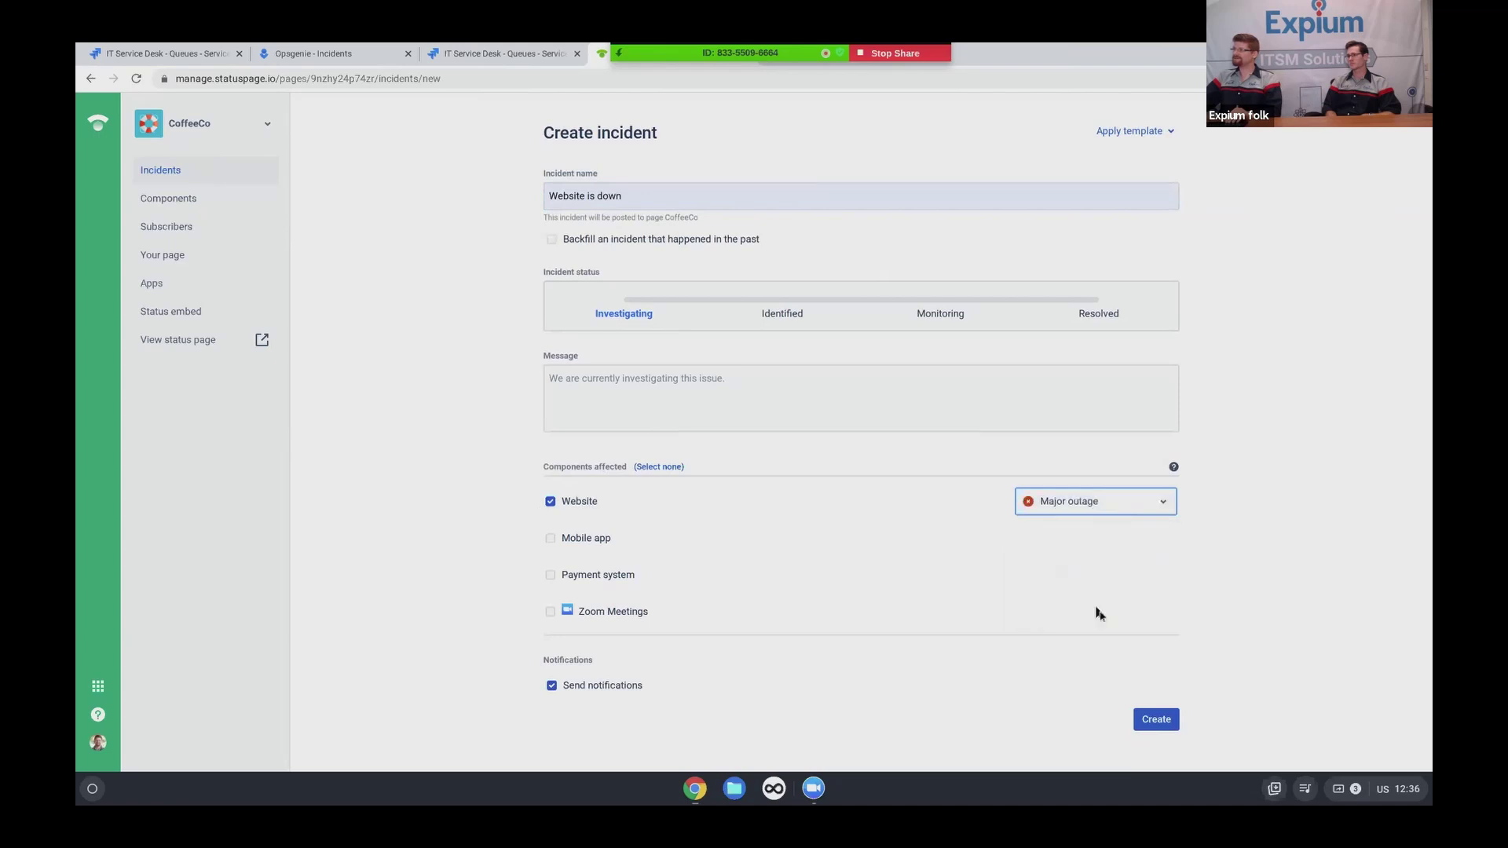
{"action": "left_click", "coordinate": [1165, 721]}
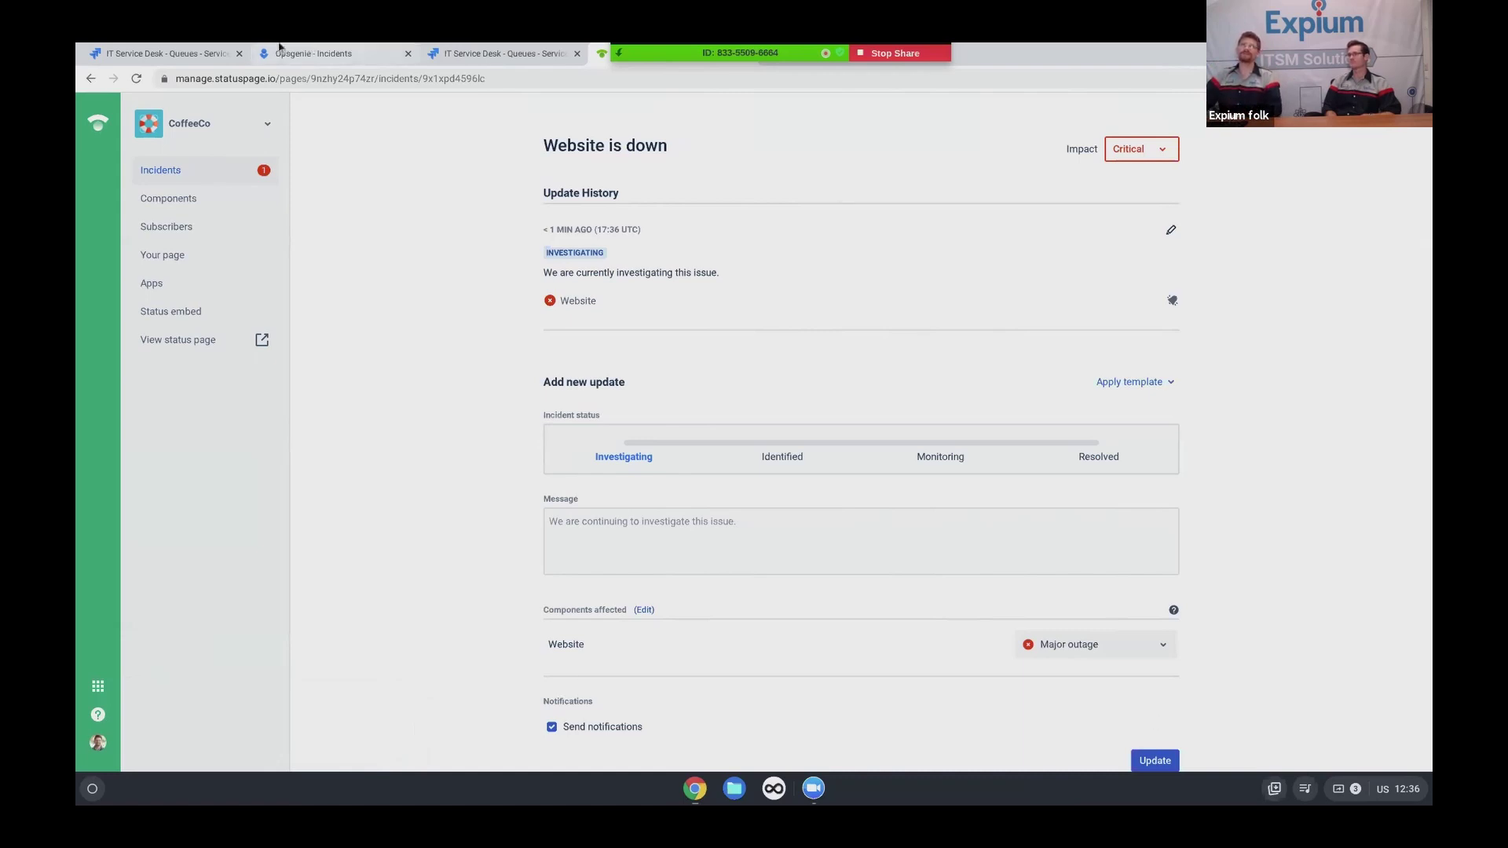
Open the IT Service Desk help center to view its 'Website is down' status banner
{"action": "left_click", "coordinate": [224, 53]}
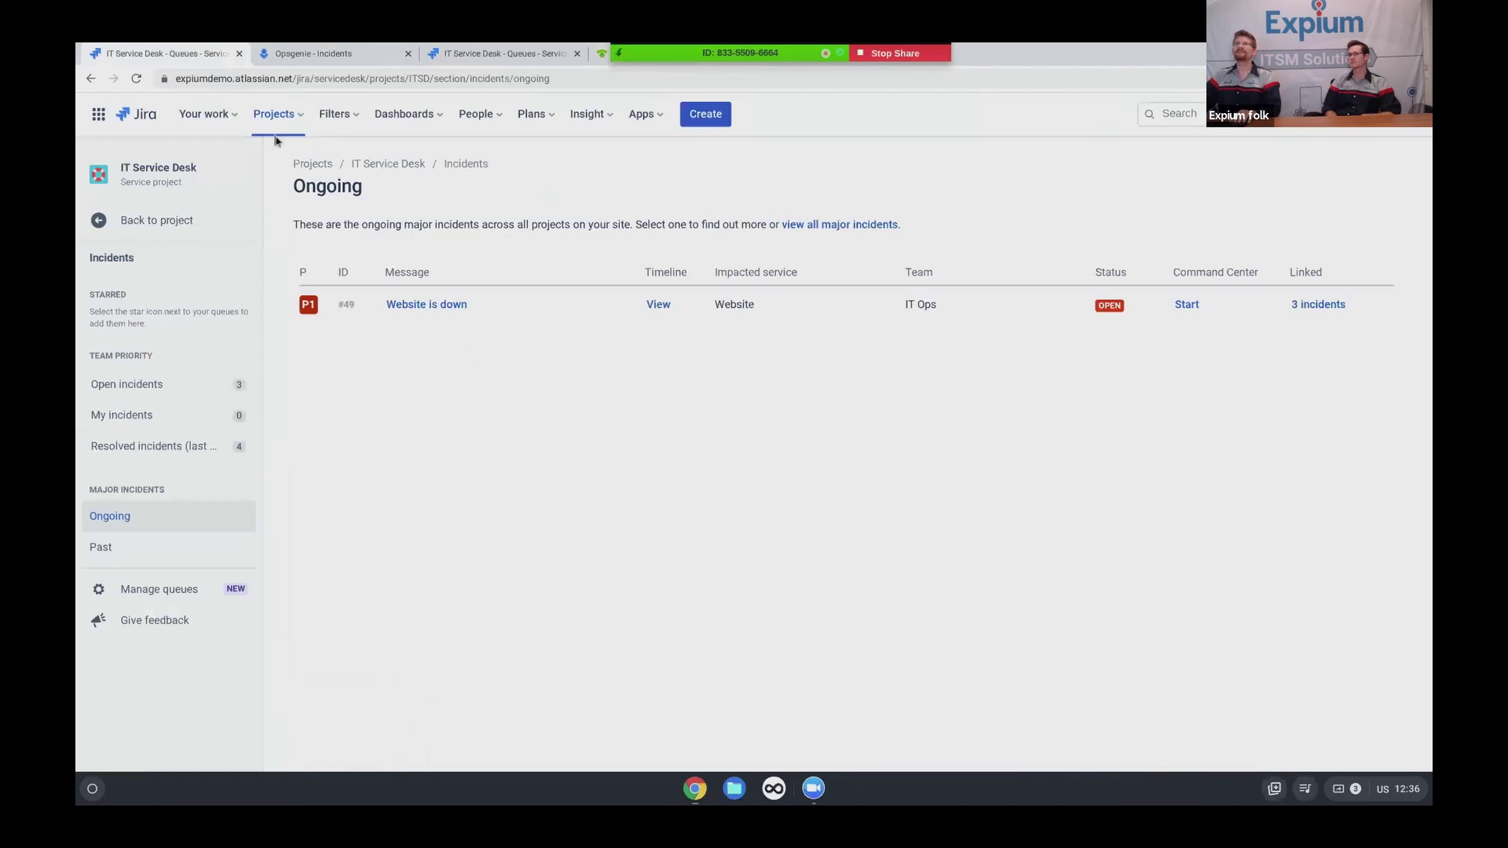
{"action": "left_click", "coordinate": [141, 227]}
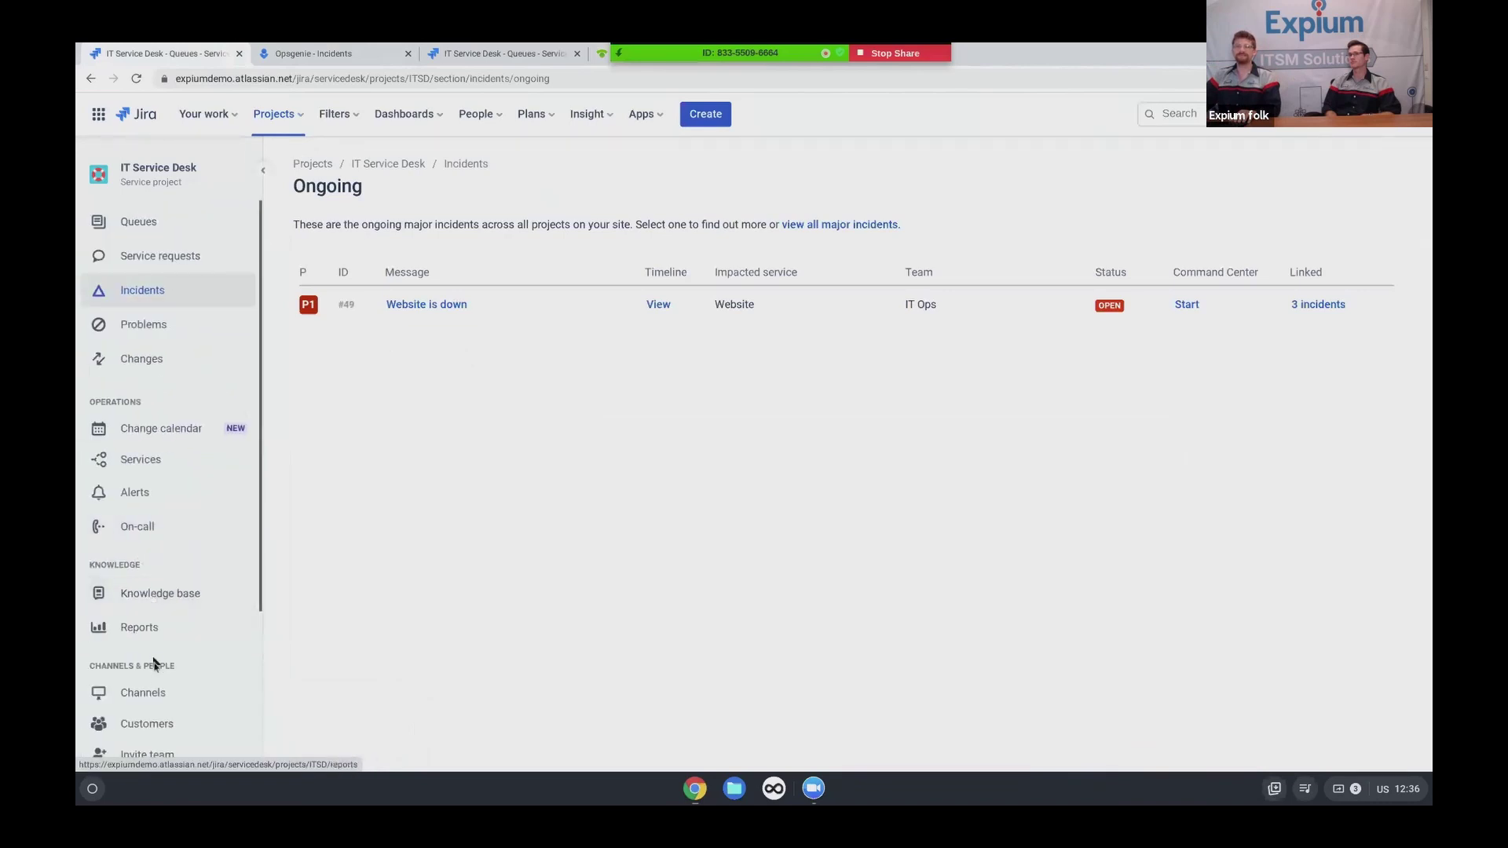
{"action": "mouse_move", "coordinate": [158, 706]}
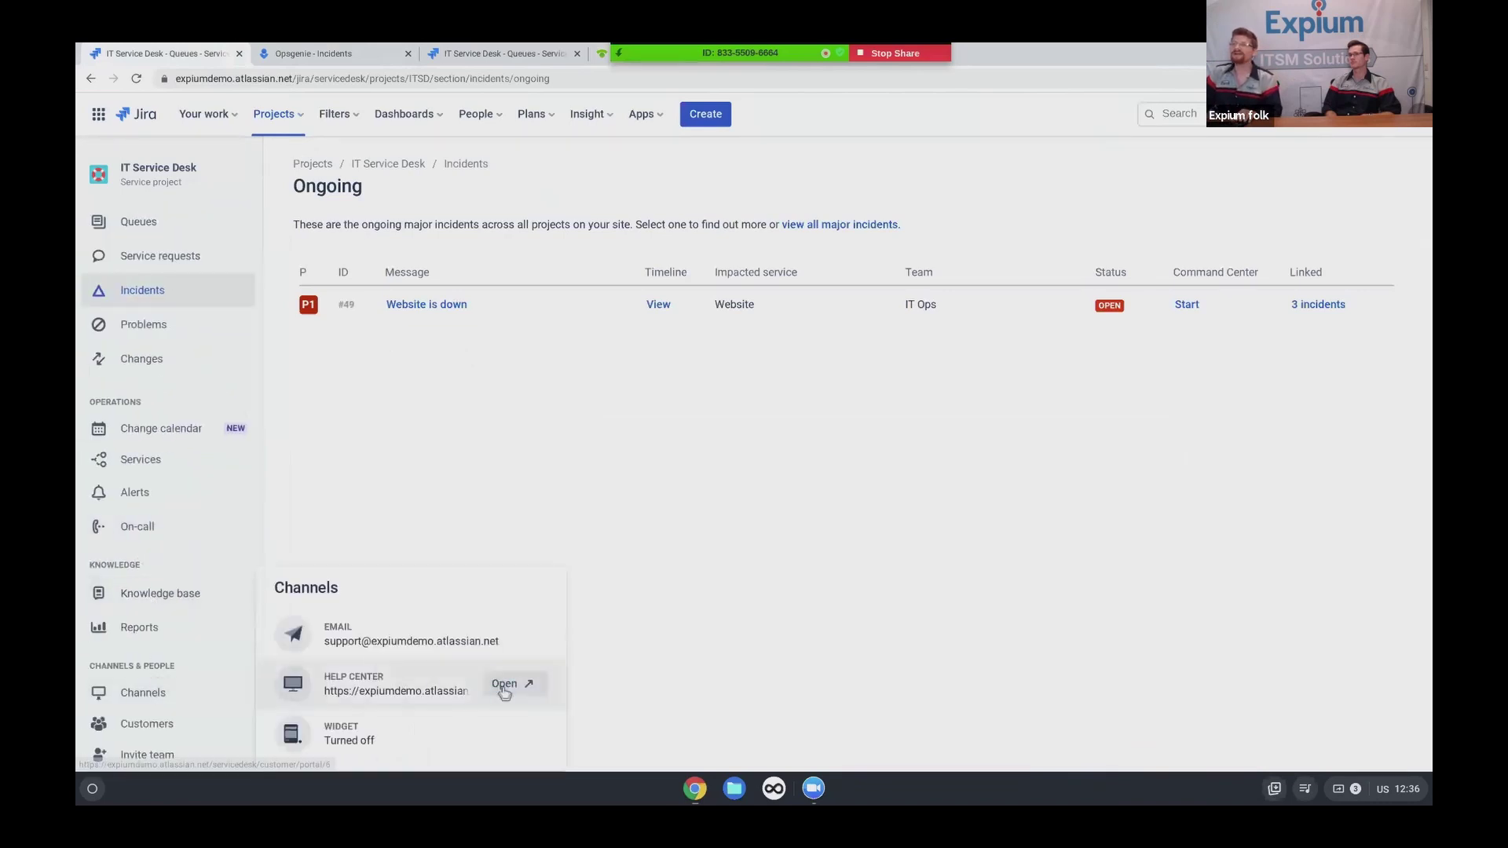
{"action": "left_click", "coordinate": [504, 685]}
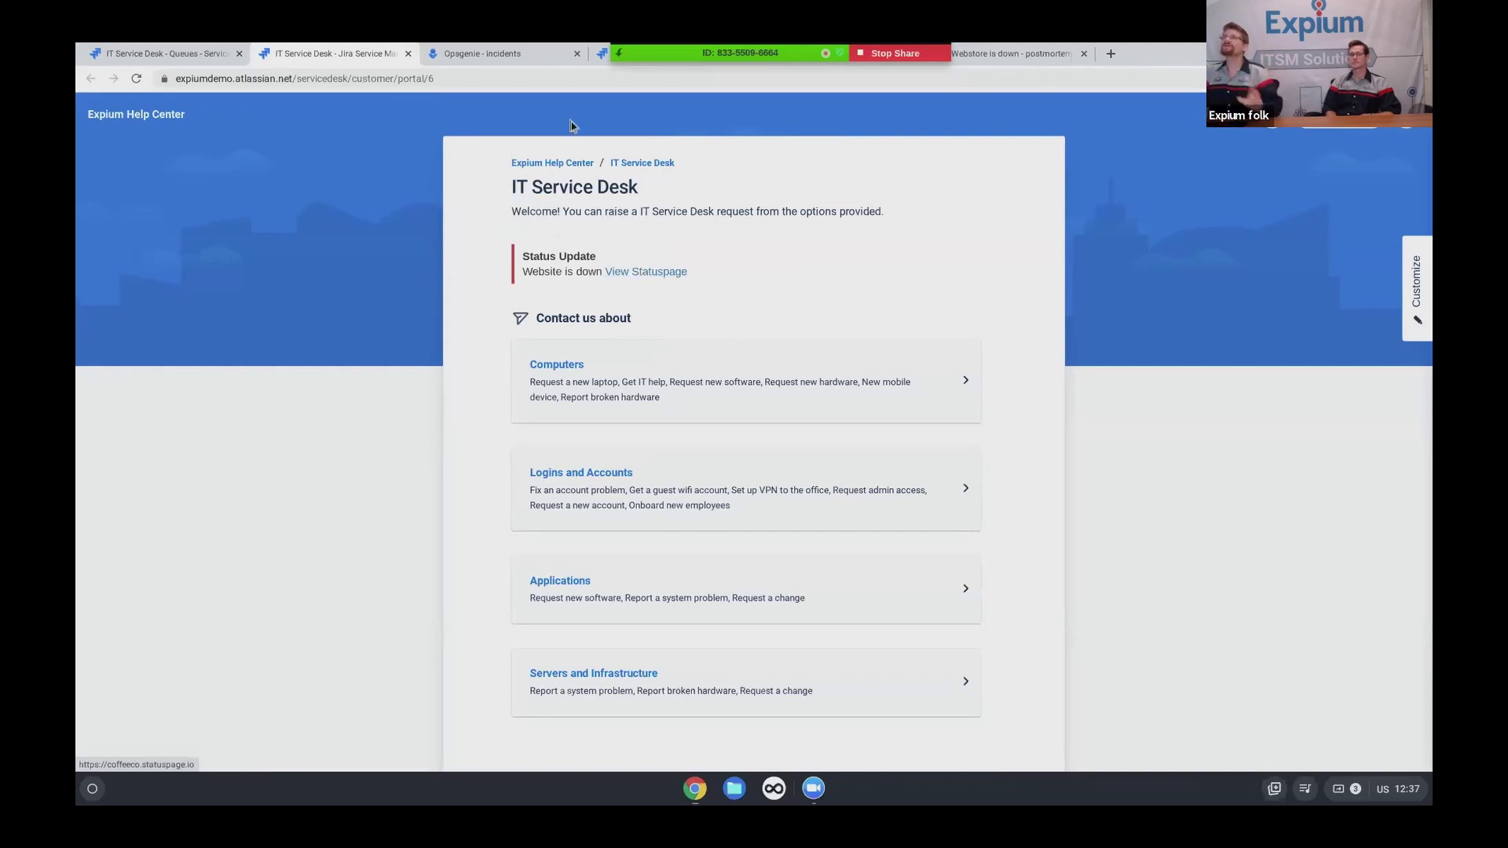
Under Investigate, add failed Deployment #50 and commit 77fb80a as potential causes
{"action": "left_click", "coordinate": [511, 54]}
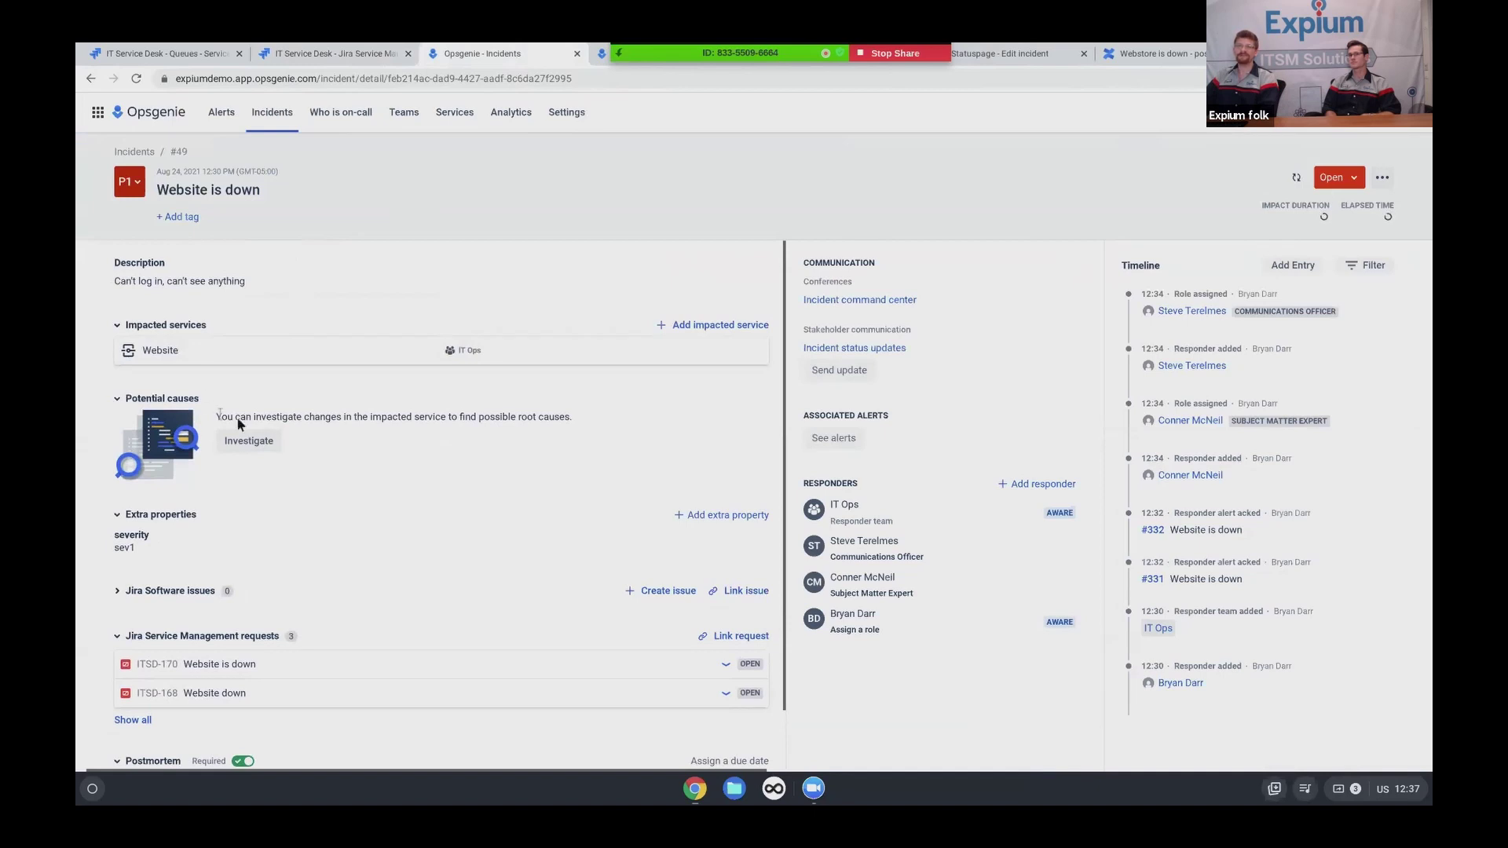
{"action": "left_click", "coordinate": [264, 446]}
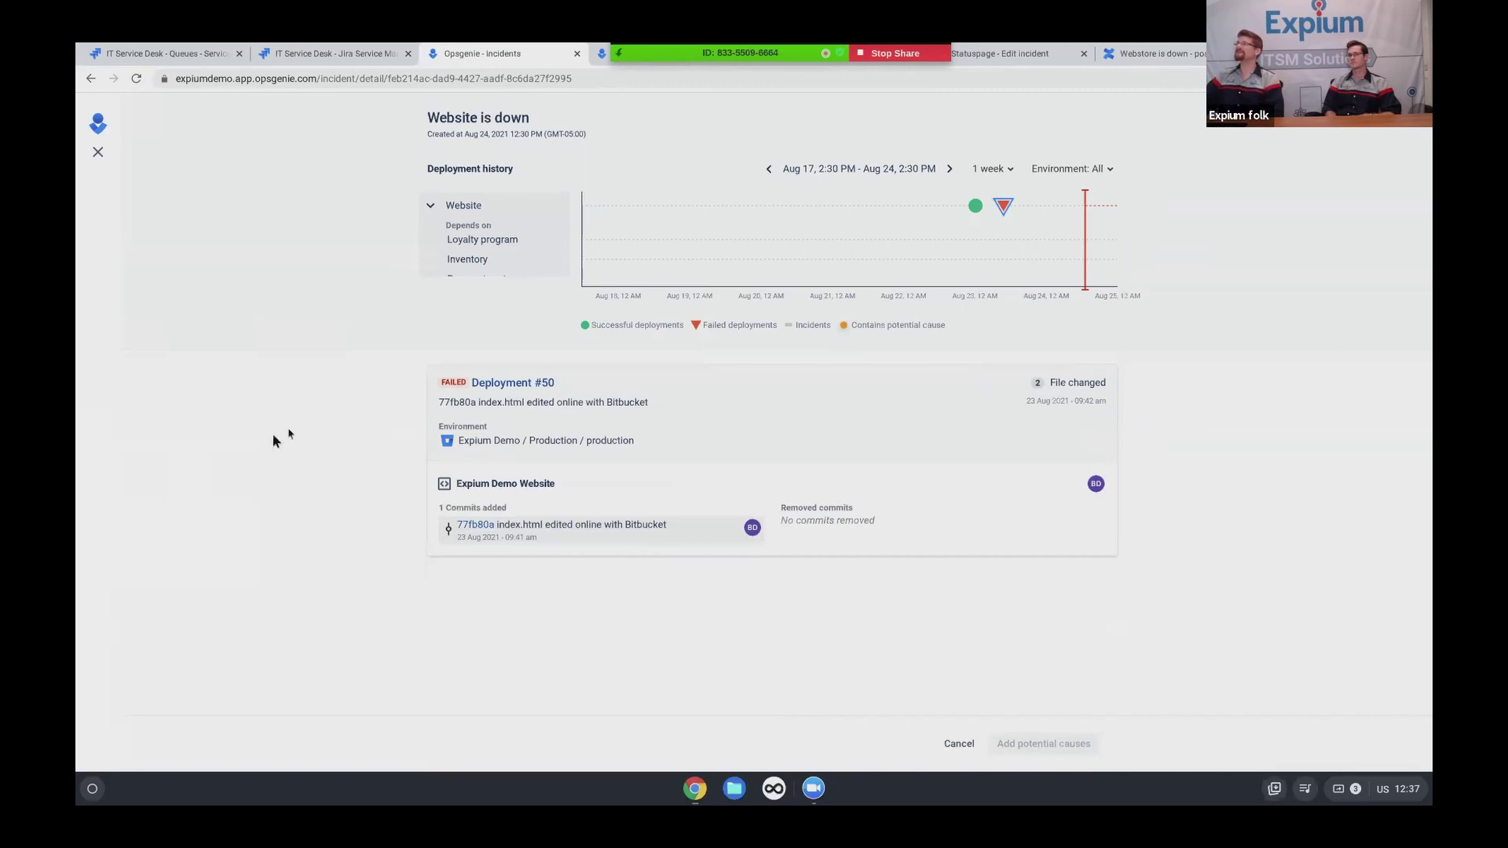
{"action": "mouse_move", "coordinate": [973, 210]}
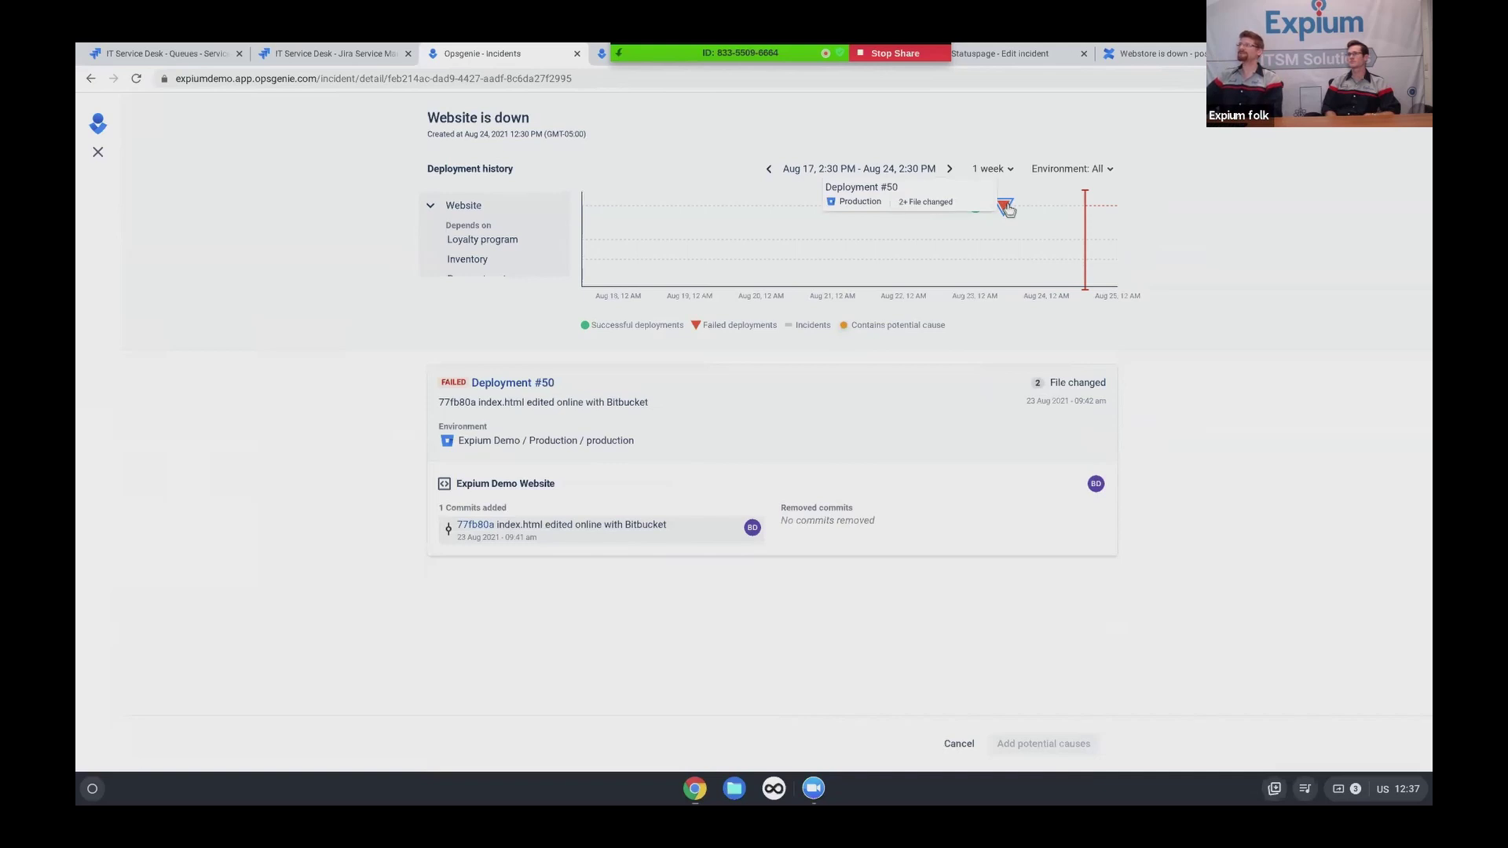
{"action": "mouse_move", "coordinate": [561, 405]}
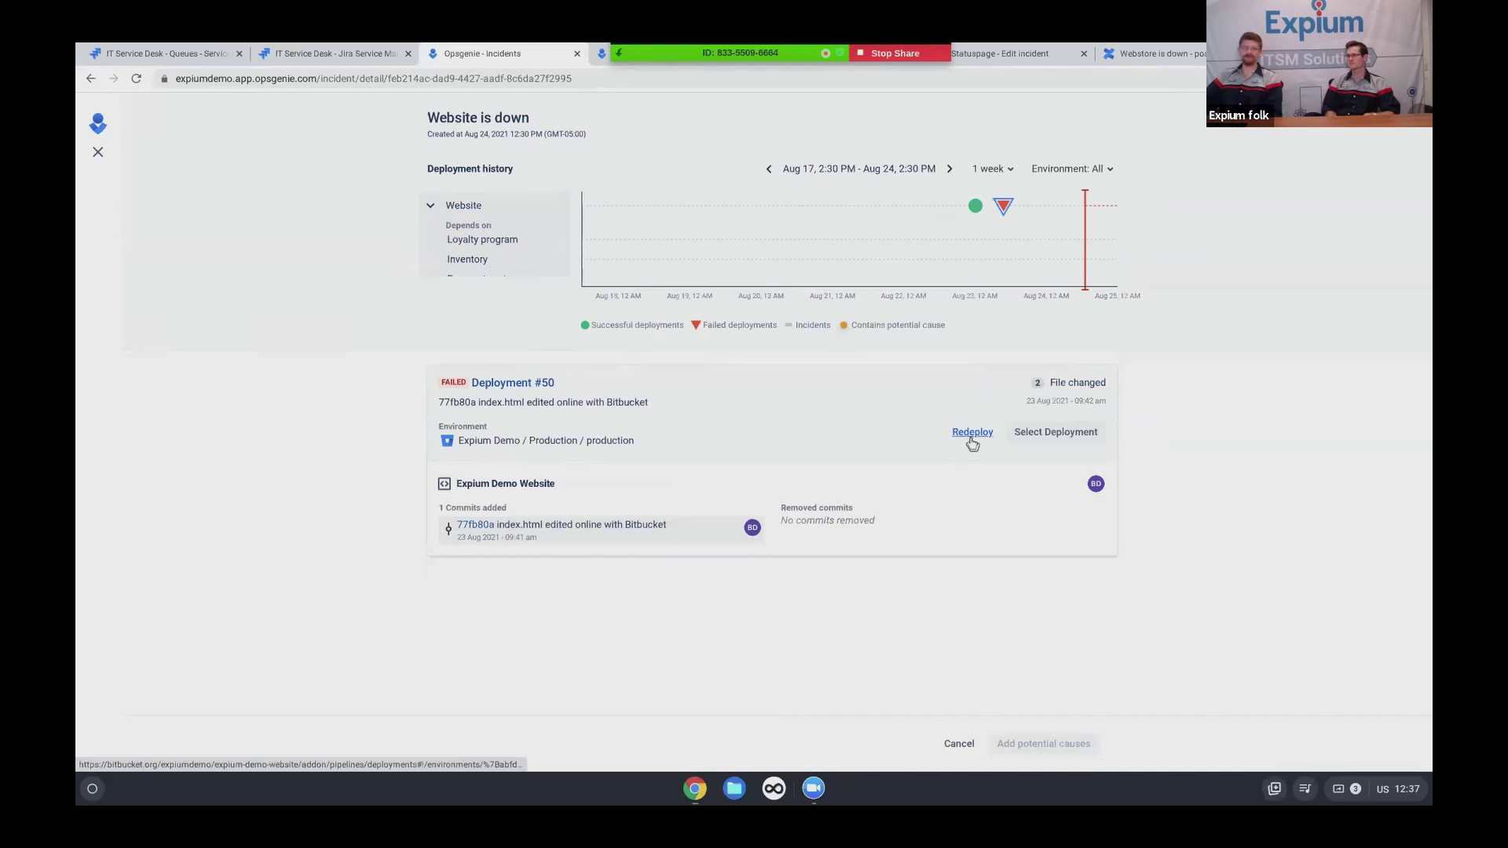
{"action": "left_click", "coordinate": [1069, 439]}
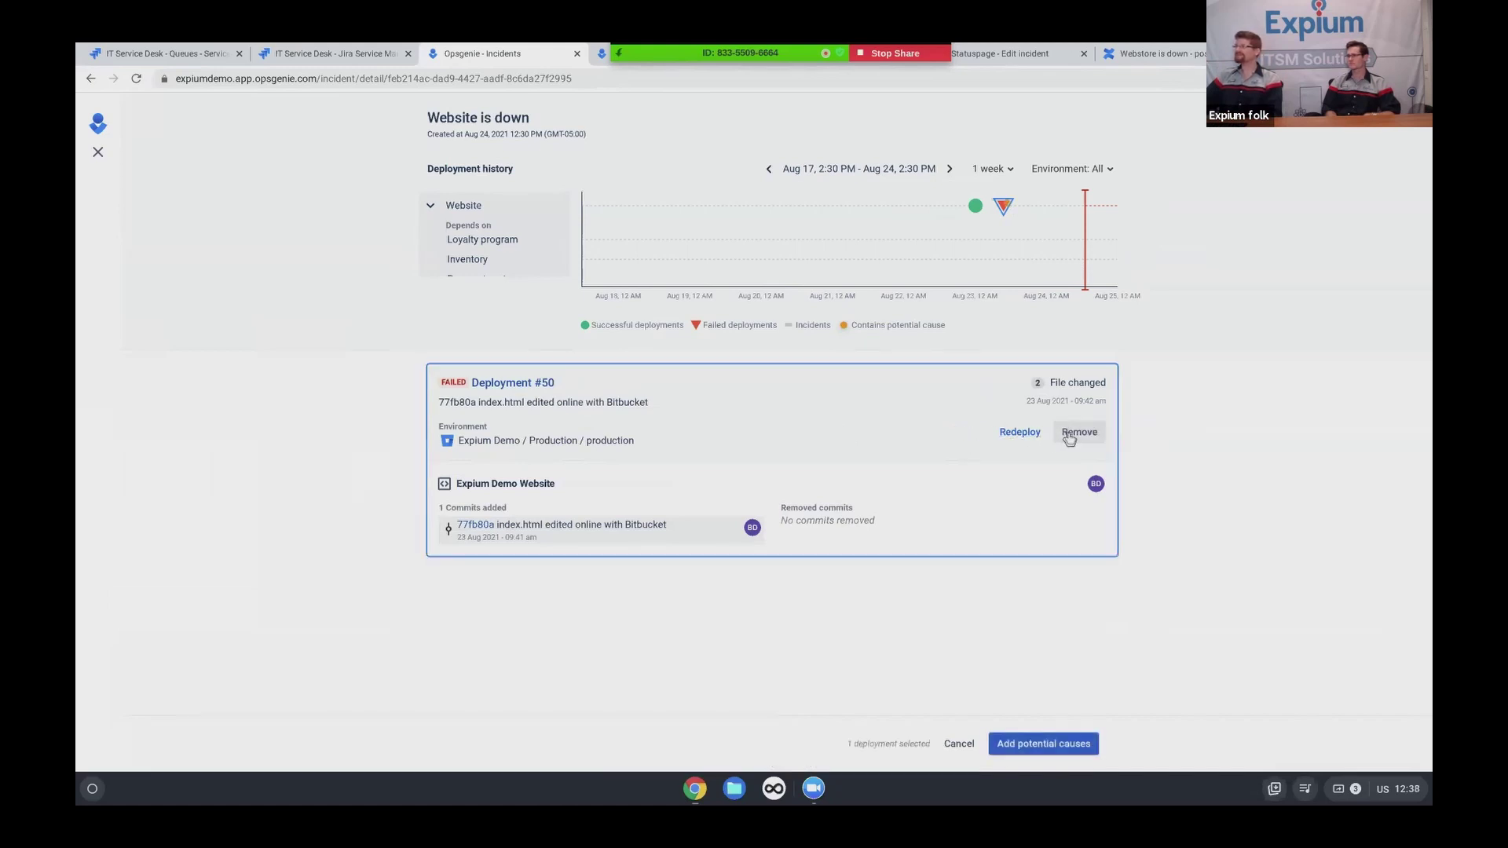
{"action": "mouse_move", "coordinate": [566, 525]}
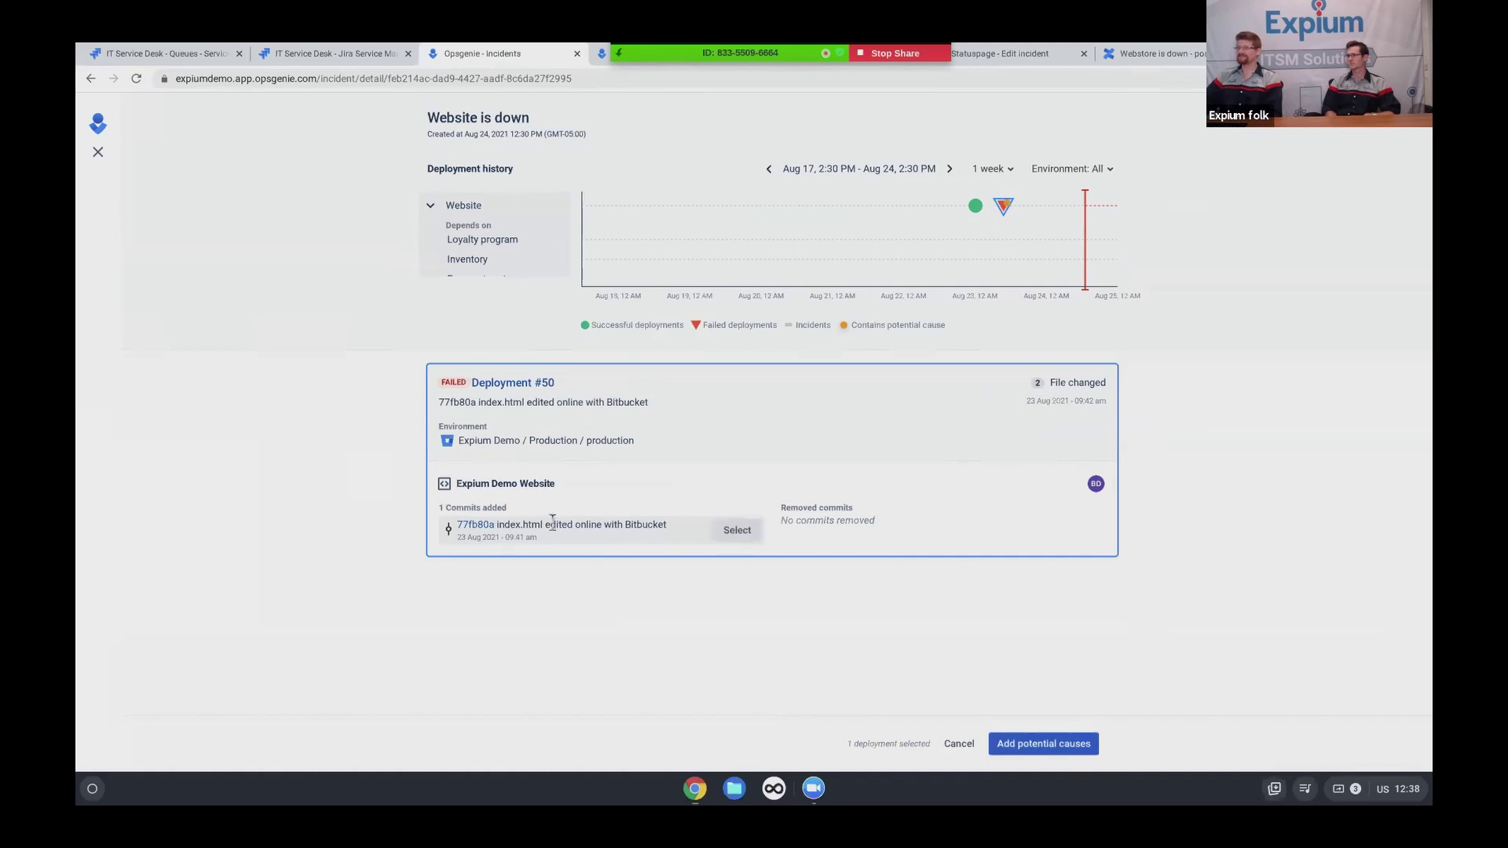
{"action": "left_click", "coordinate": [739, 531]}
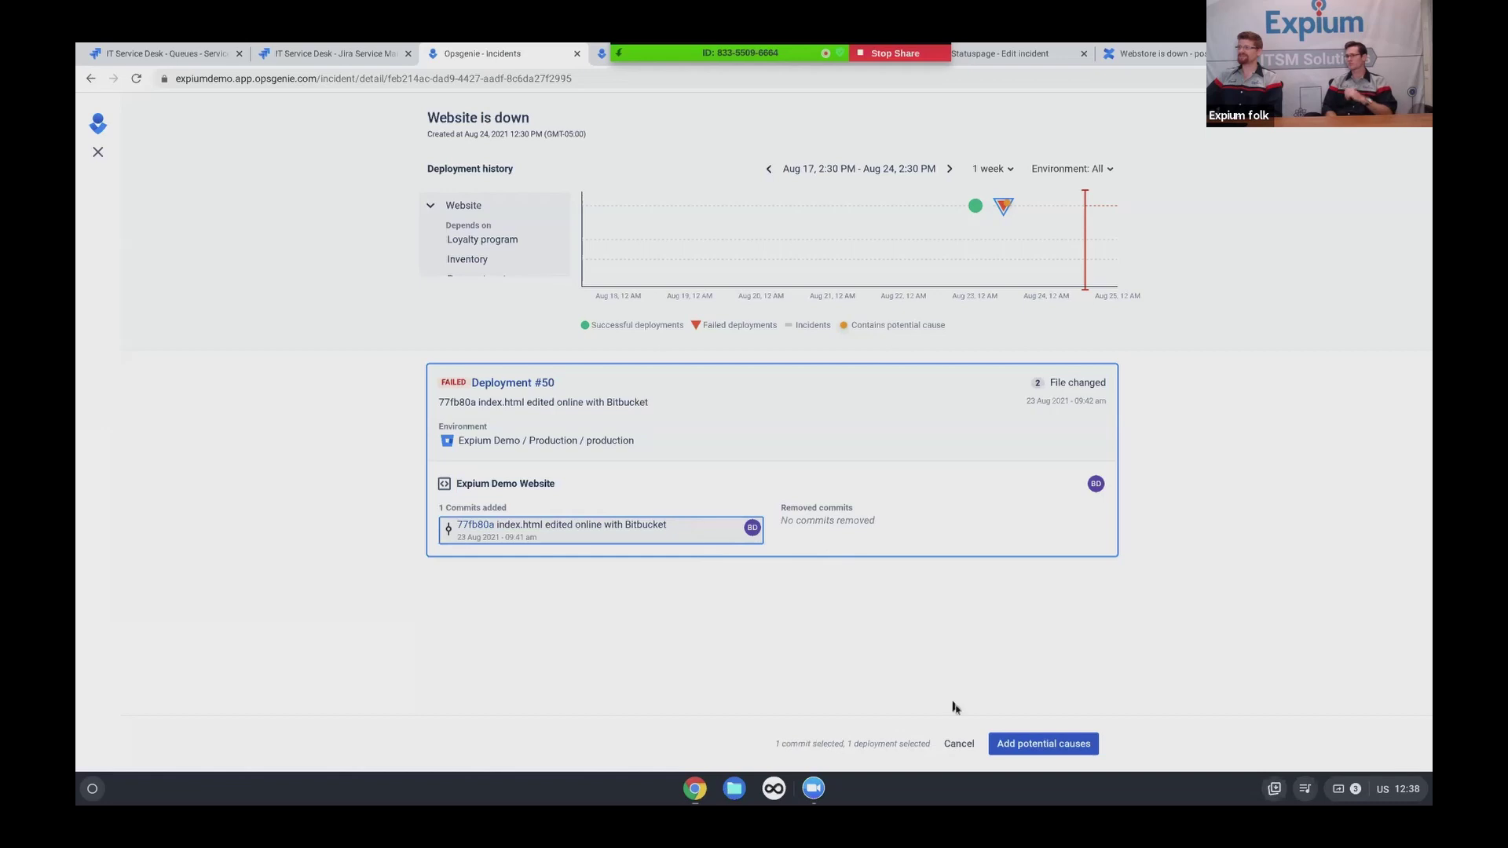
{"action": "left_click", "coordinate": [1016, 743]}
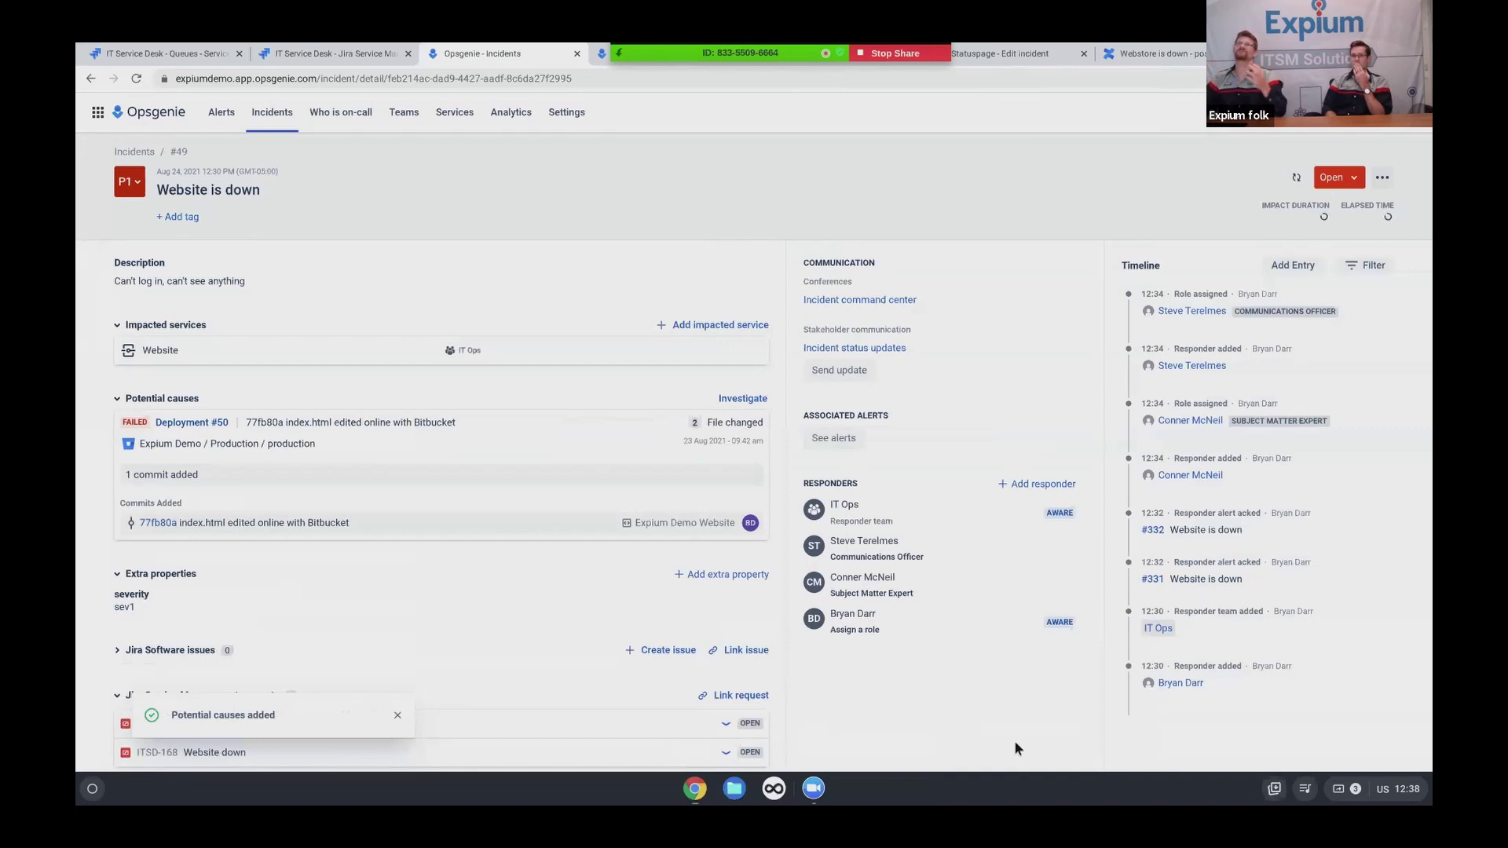
Change incident #49's status from Open to Resolved
{"action": "mouse_move", "coordinate": [894, 633]}
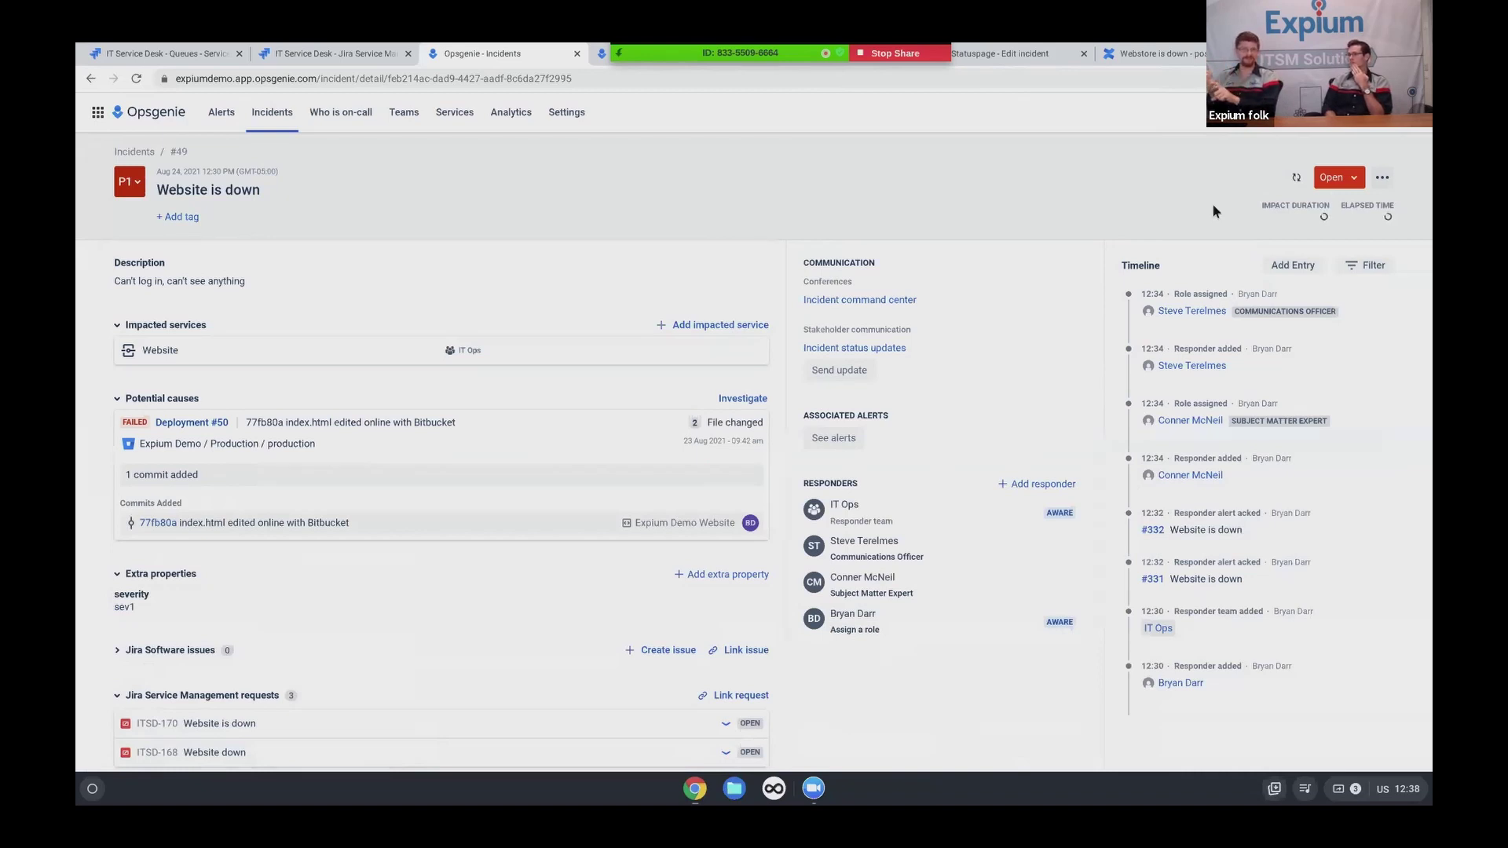
{"action": "left_click", "coordinate": [1344, 170]}
{"action": "left_click", "coordinate": [1274, 180]}
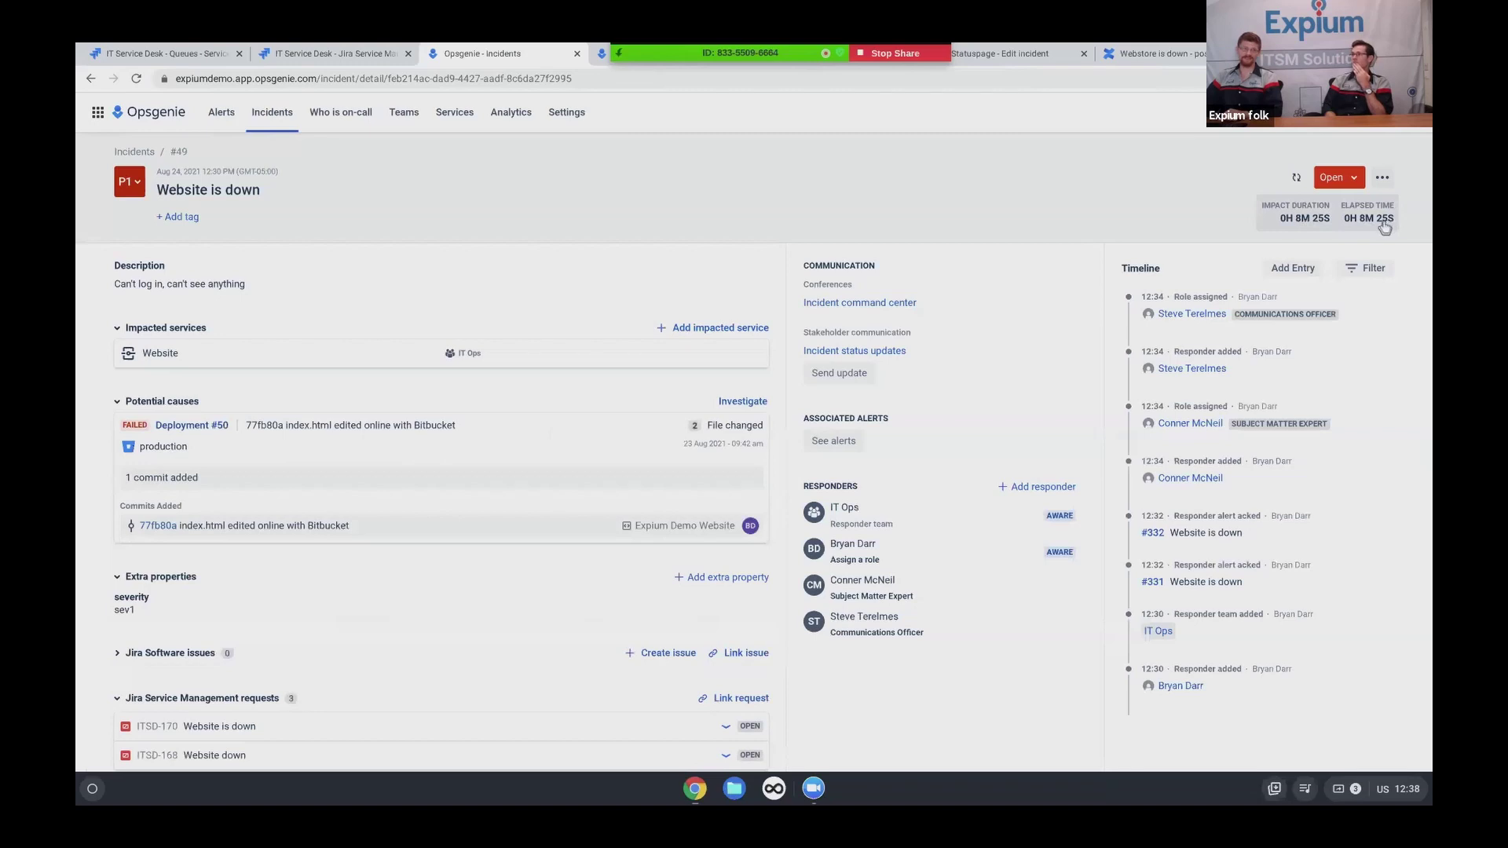
{"action": "left_click", "coordinate": [1354, 178]}
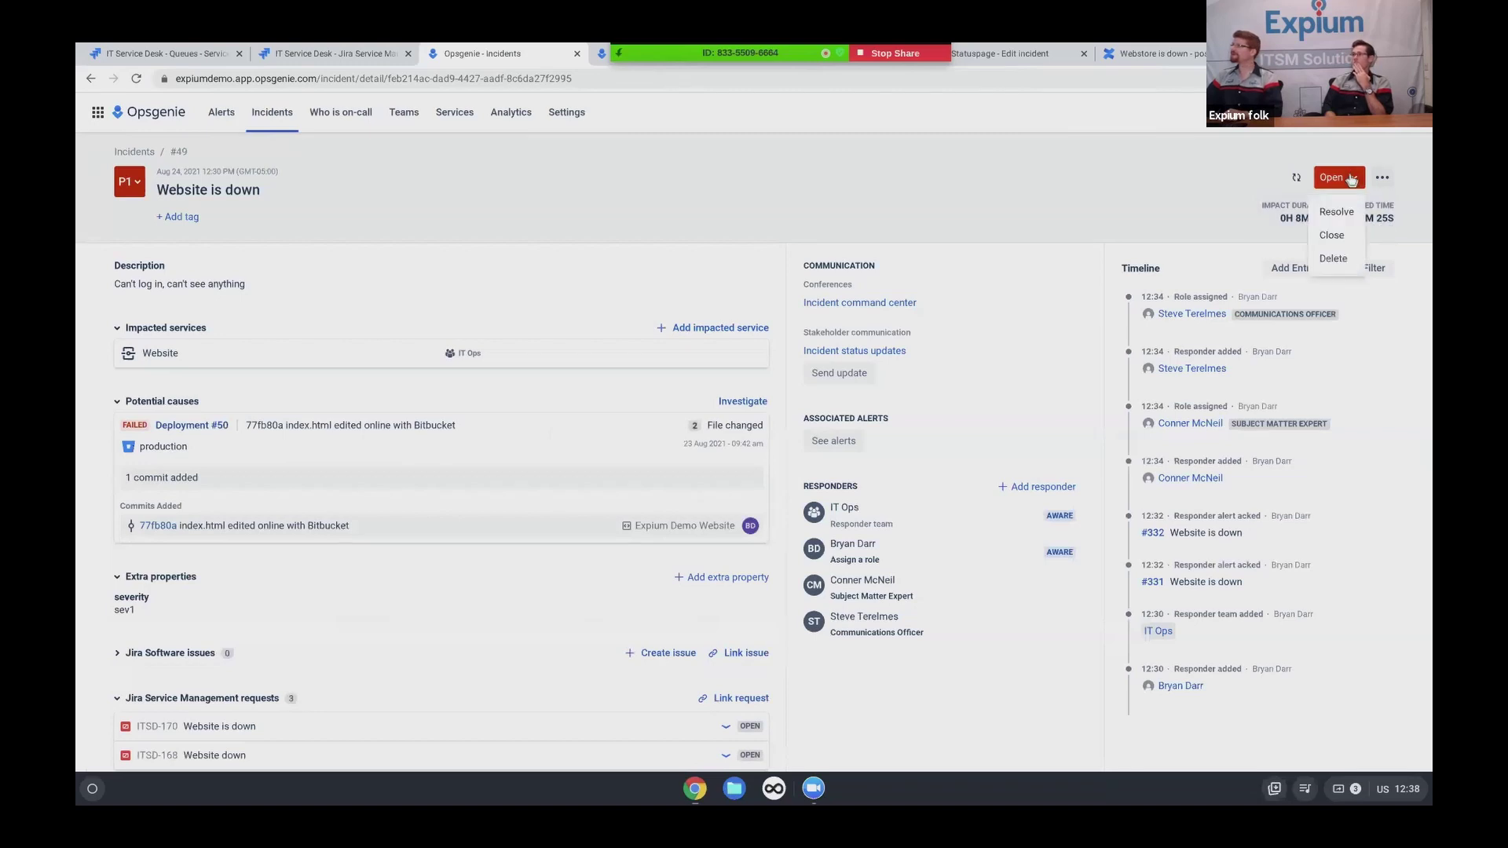
{"action": "left_click", "coordinate": [1347, 216]}
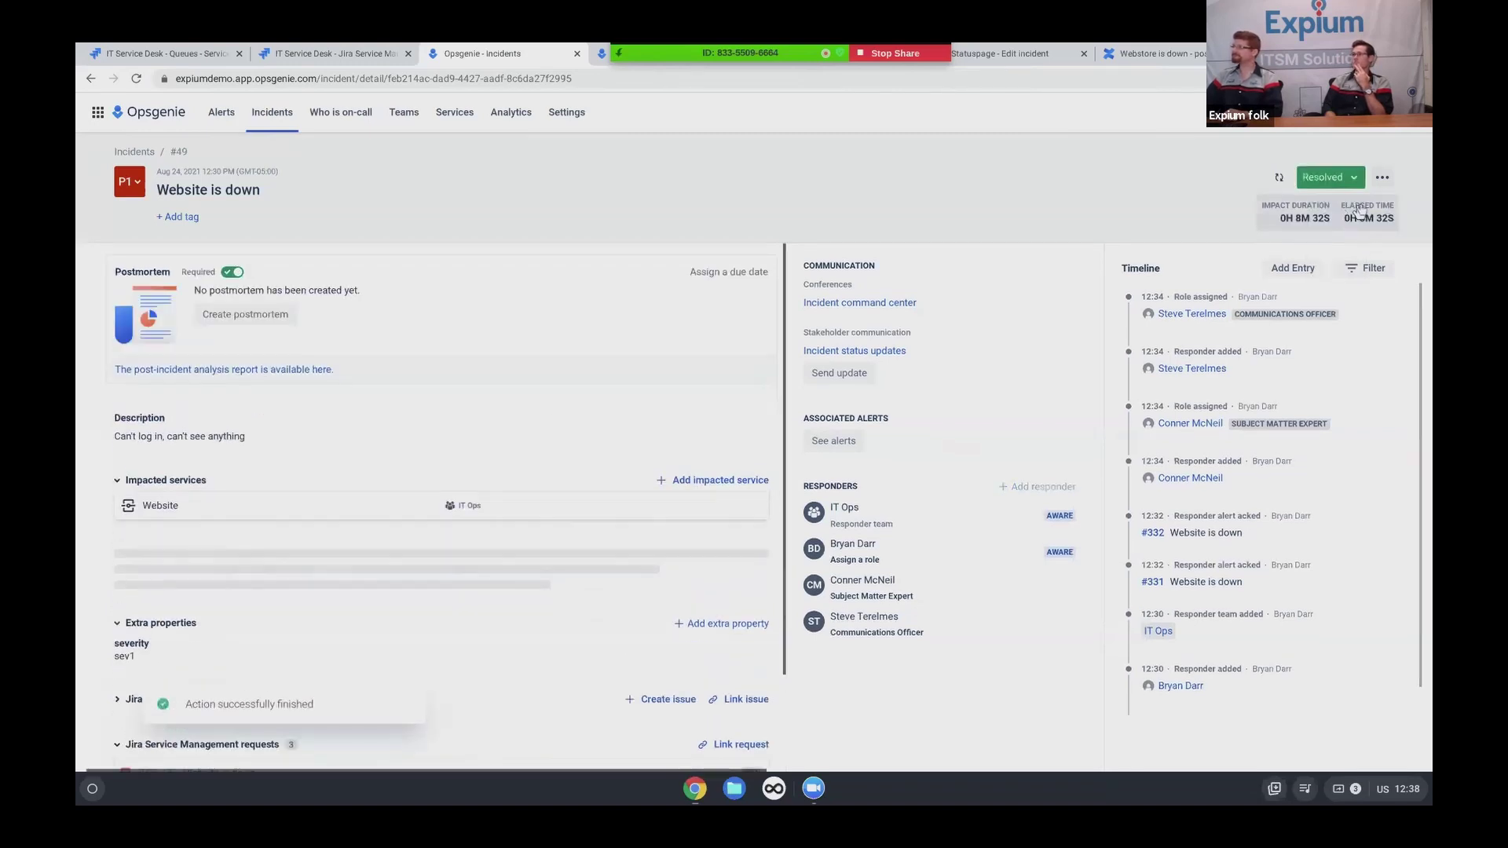
{"action": "left_click", "coordinate": [1384, 177]}
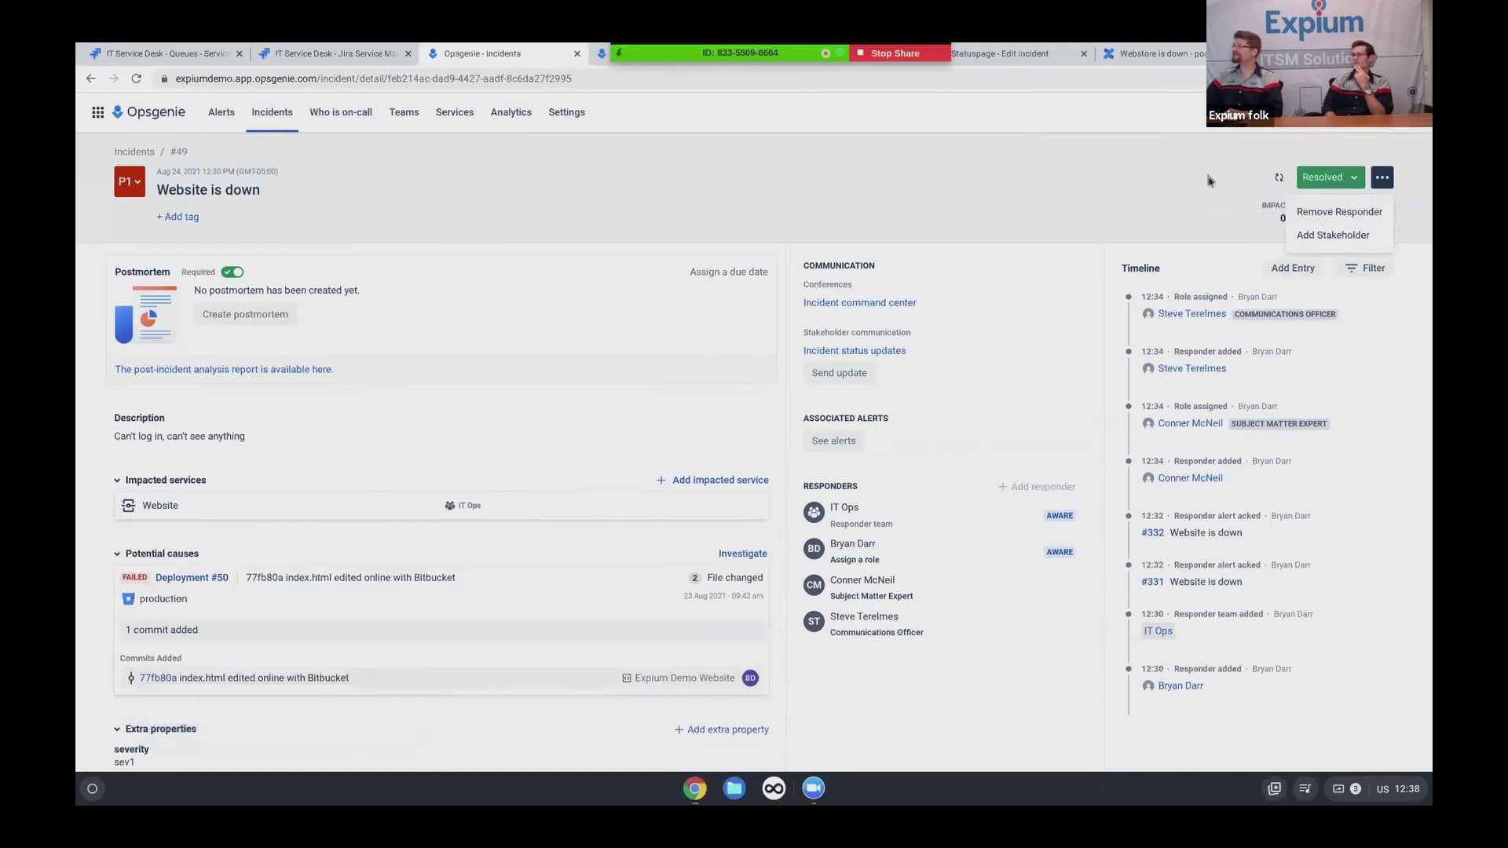
{"action": "left_click", "coordinate": [1300, 206]}
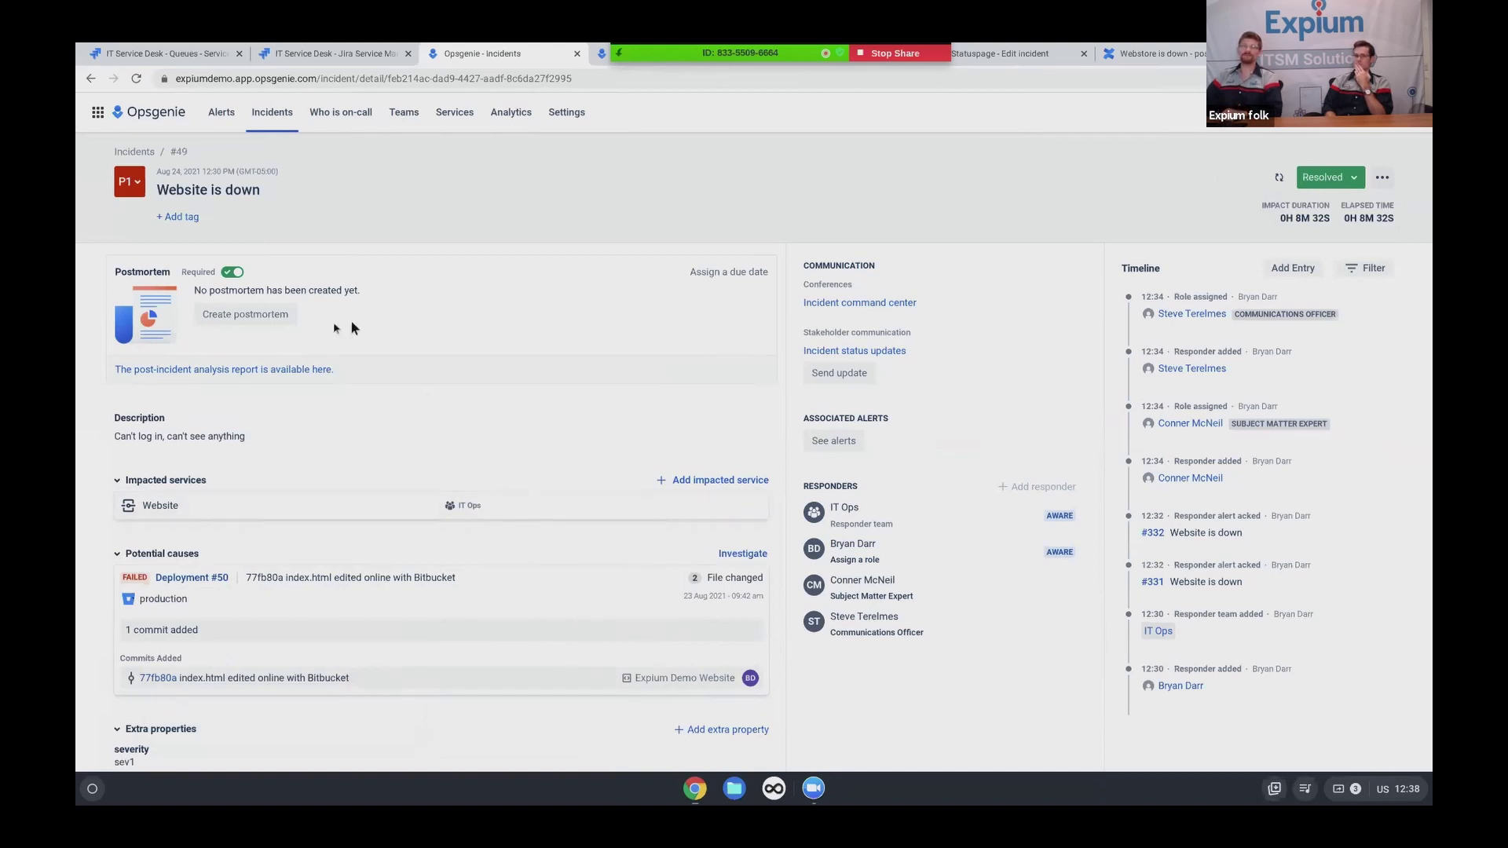
Create a postmortem for the resolved incident and view its timeline and further actions
{"action": "left_click", "coordinate": [250, 317]}
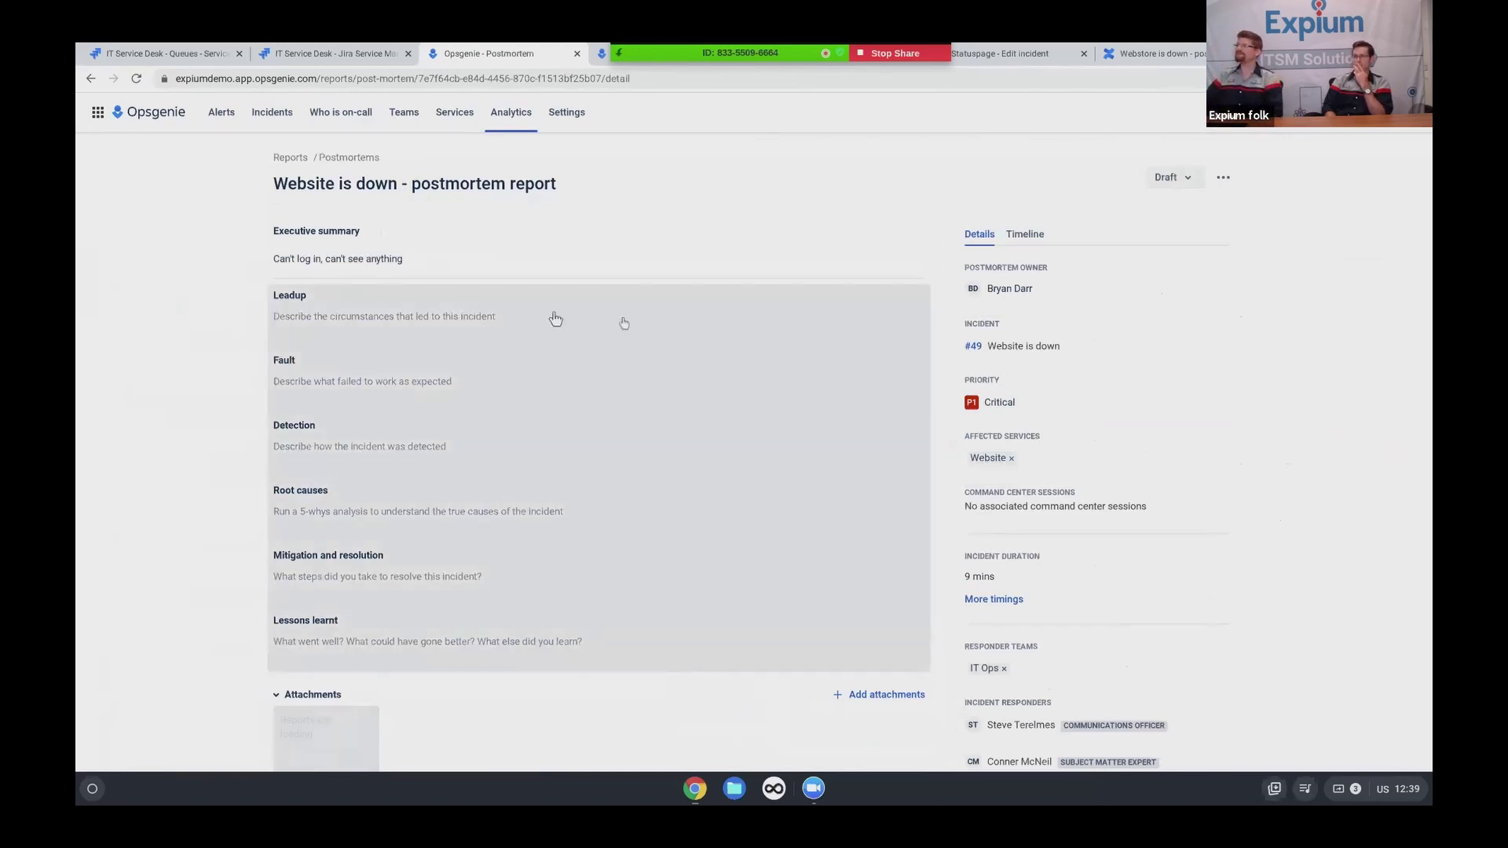
{"action": "left_click", "coordinate": [1036, 233]}
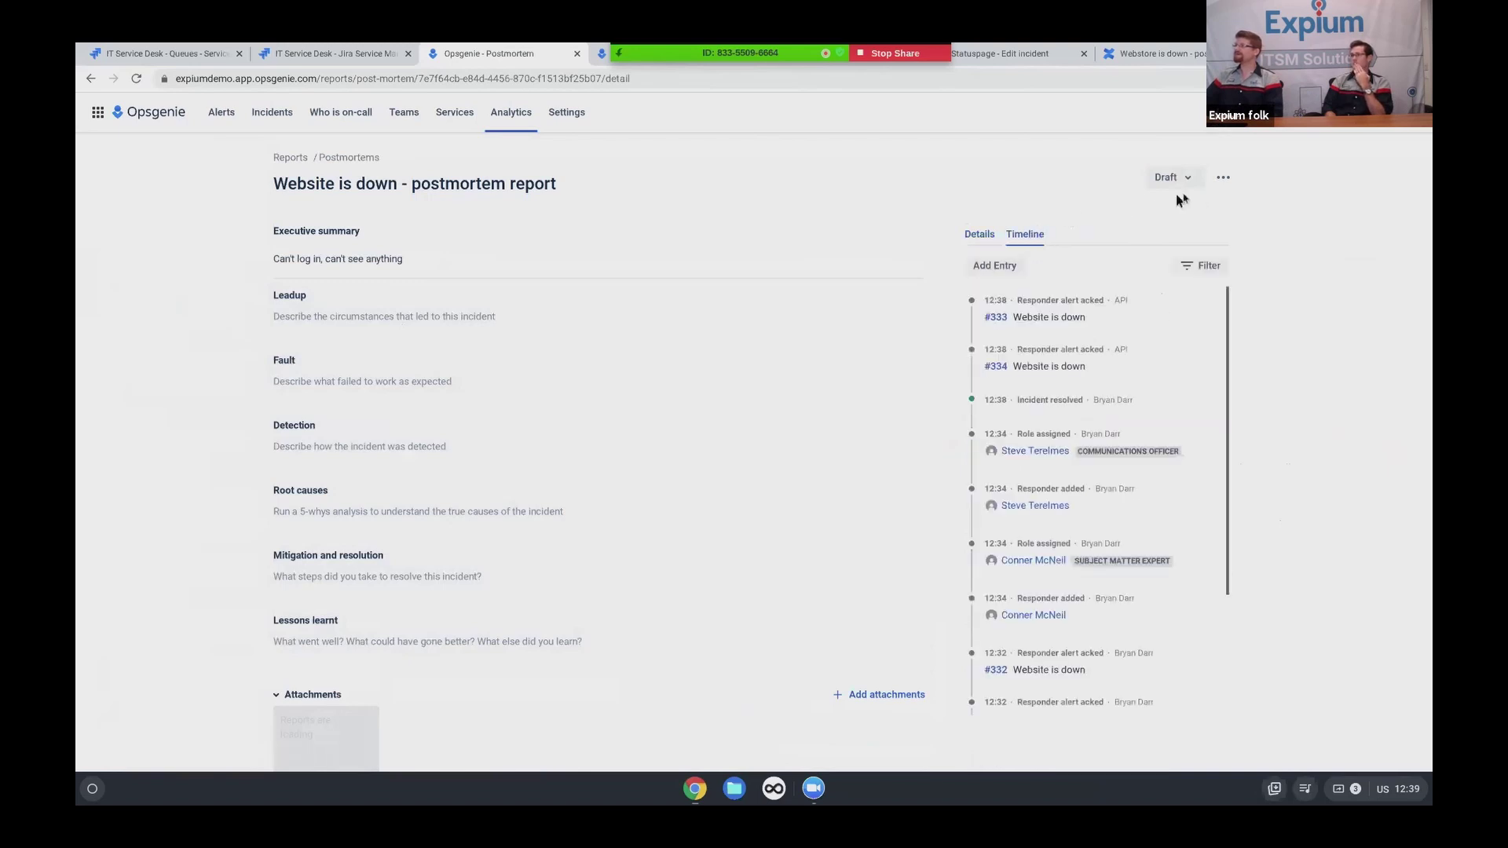
{"action": "left_click", "coordinate": [1219, 181]}
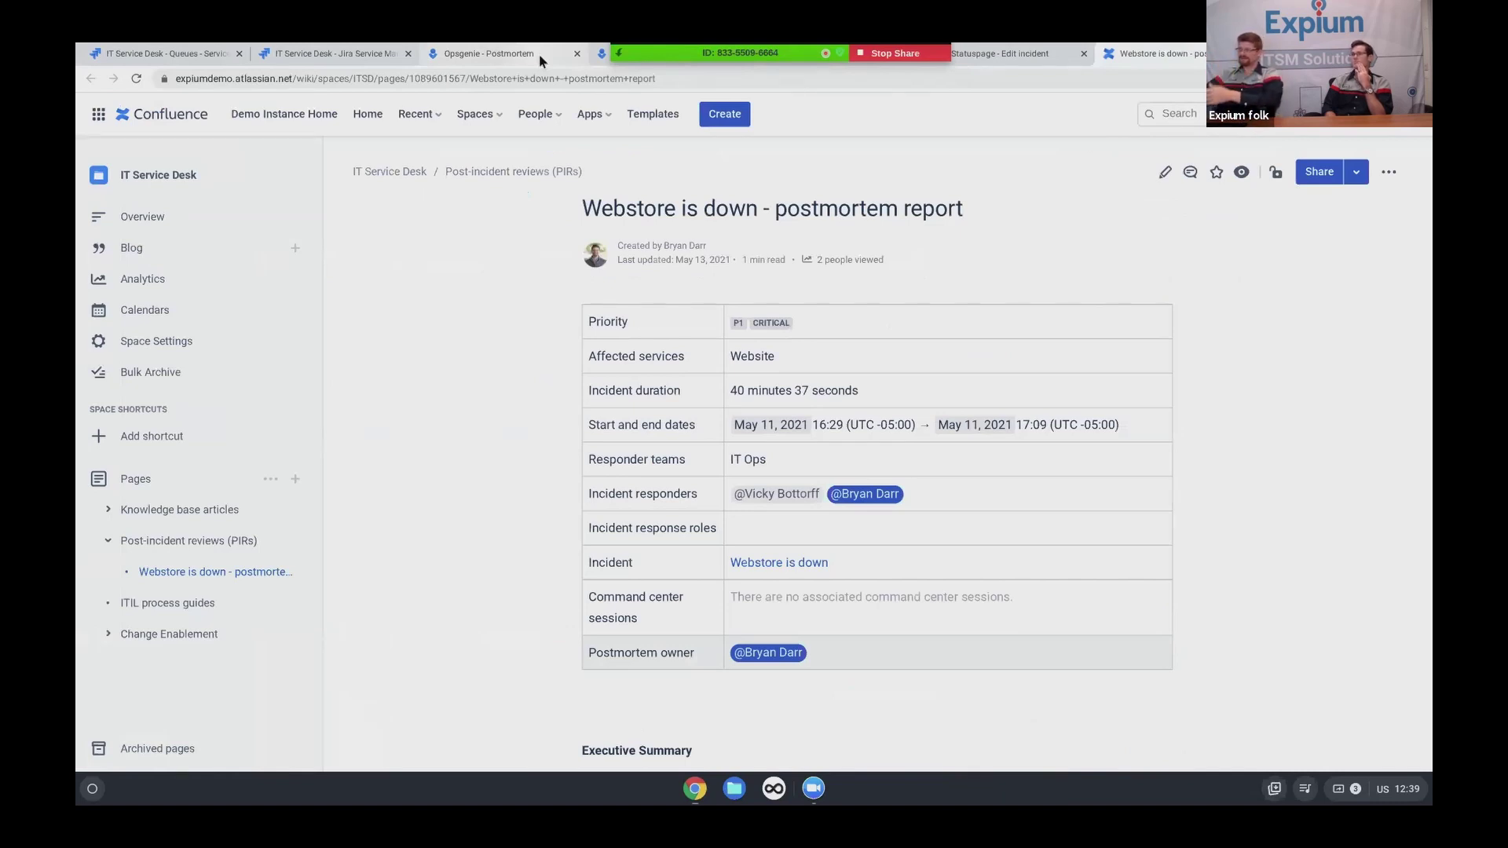
{"action": "scroll", "coordinate": [966, 345], "scroll_direction": "down", "scroll_amount": 2}
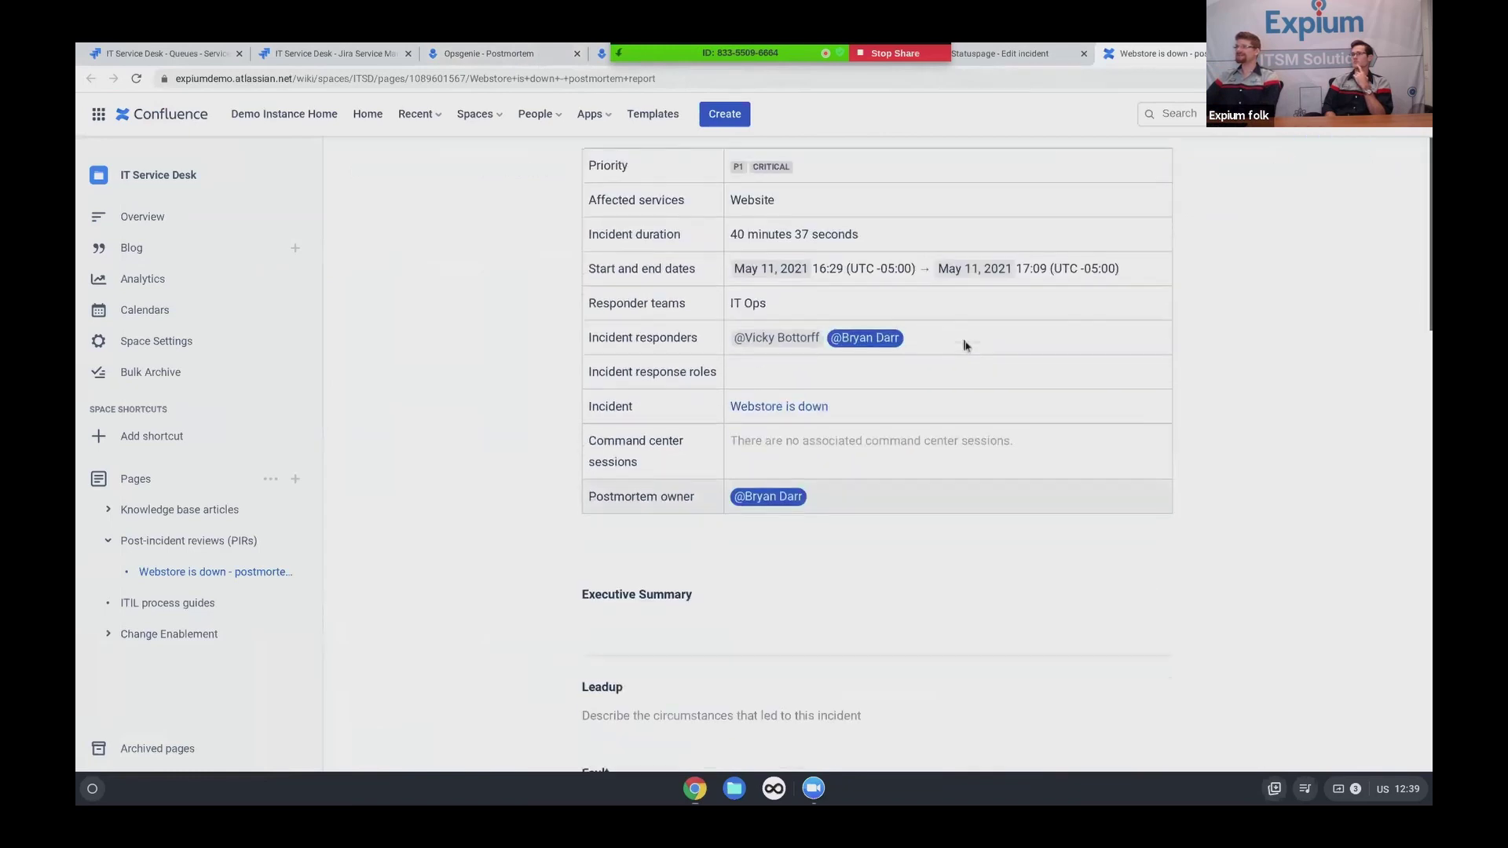
{"action": "scroll", "coordinate": [965, 345], "scroll_direction": "down", "scroll_amount": 5}
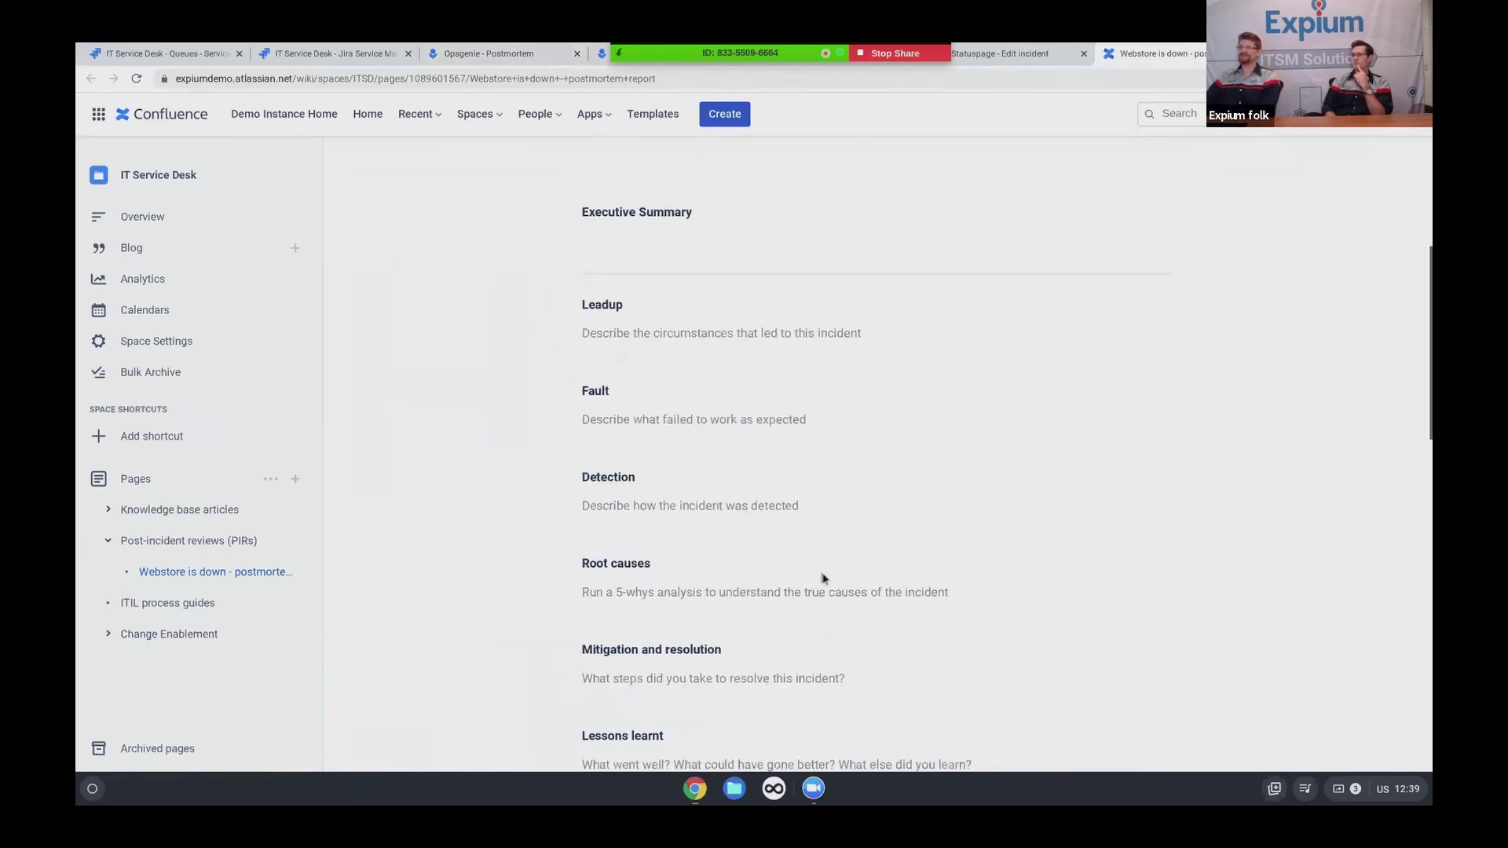
{"action": "scroll", "coordinate": [823, 579], "scroll_direction": "down", "scroll_amount": 6}
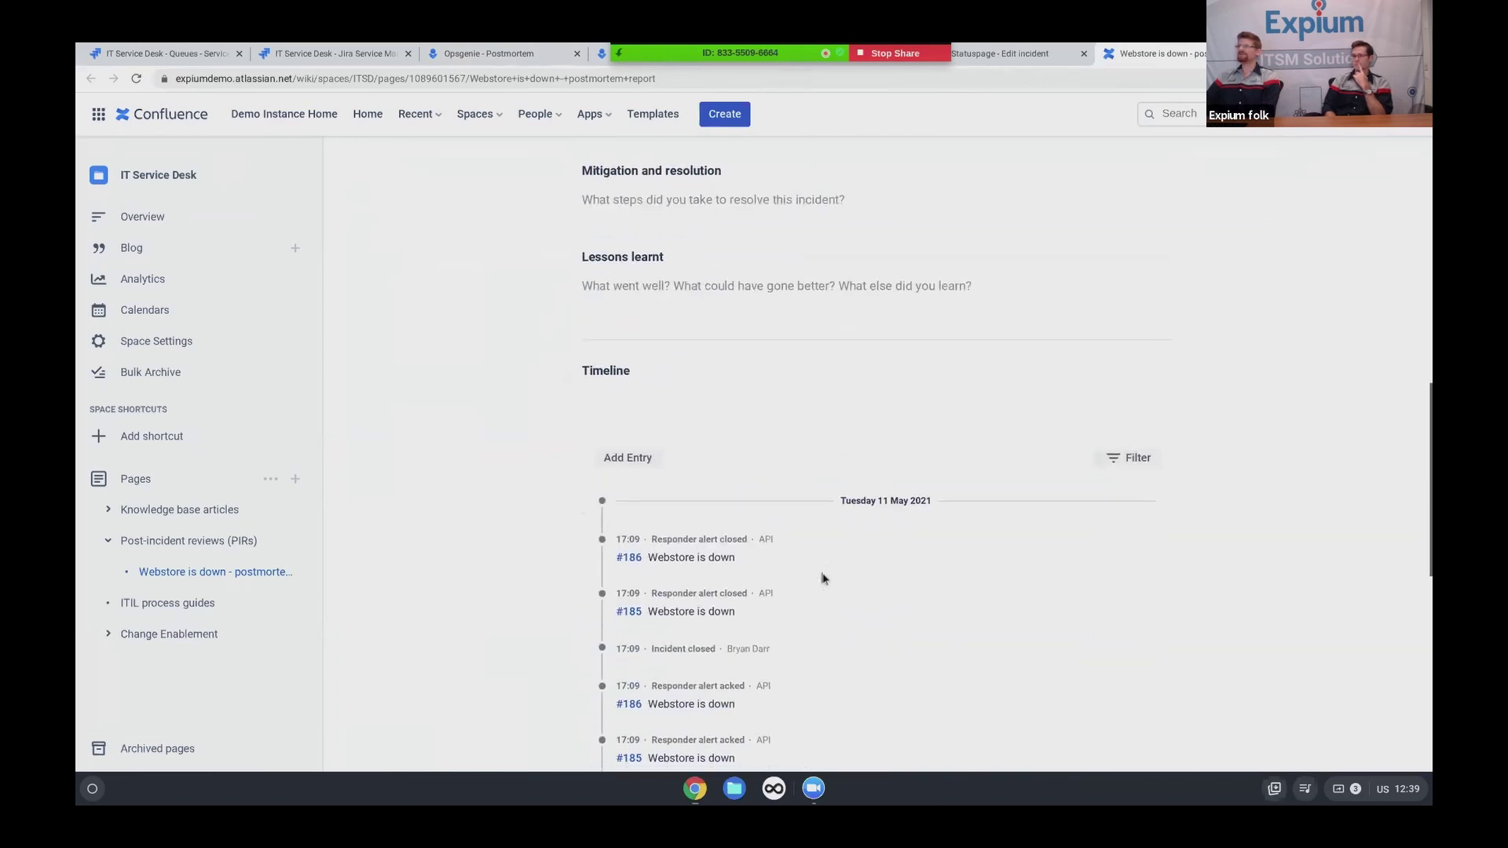
{"action": "scroll", "coordinate": [823, 579], "scroll_direction": "down", "scroll_amount": 5}
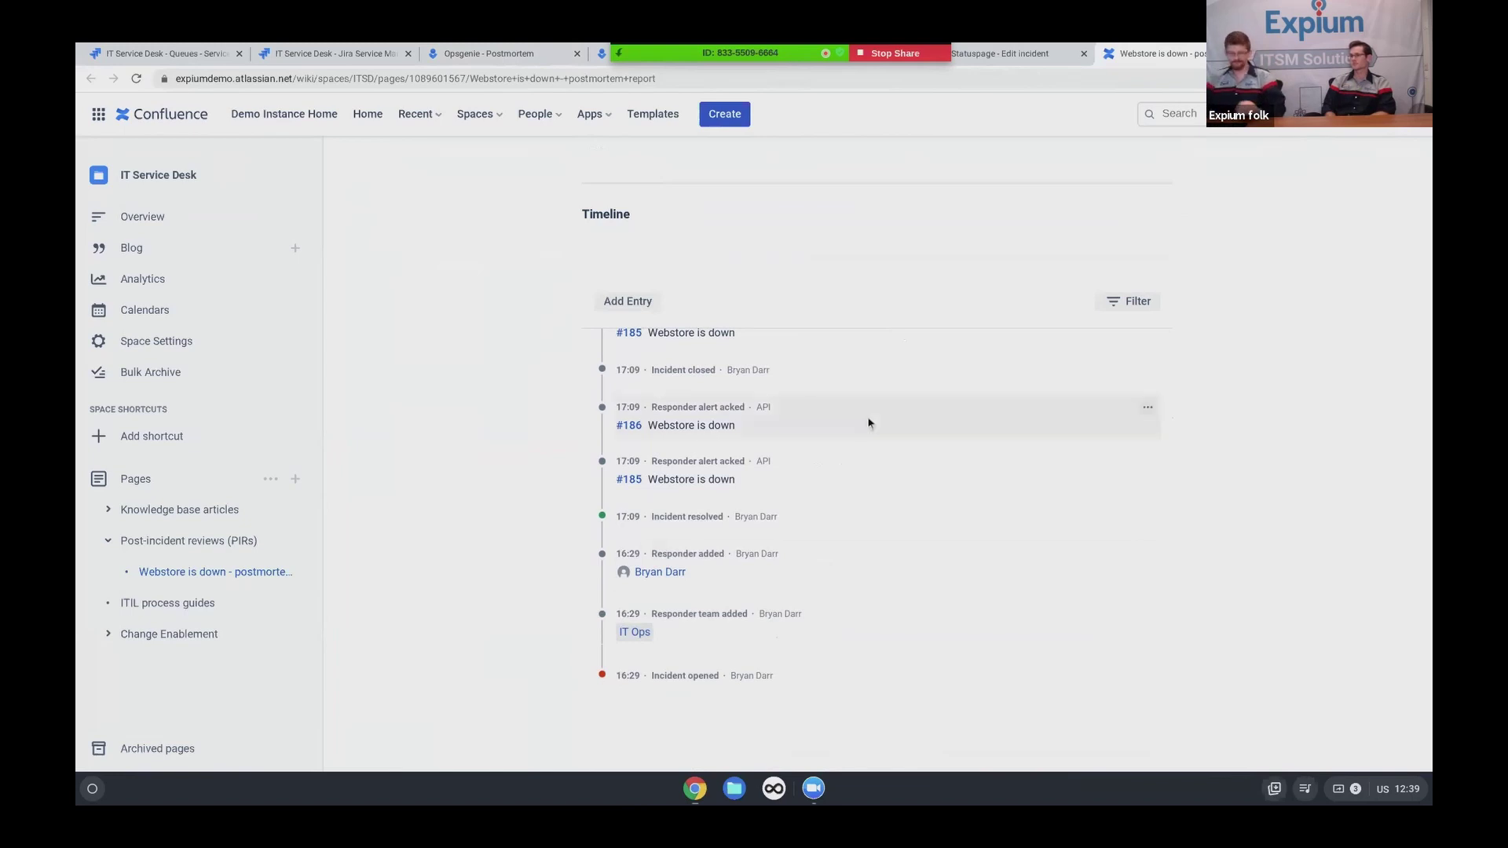
Return to Opsgenie and open closed incident #43 'Website is down' from the Closed incidents list
{"action": "key", "text": "ctrl+shift+Tab"}
{"action": "key", "text": "ctrl+shift+Tab"}
{"action": "key", "text": "ctrl+shift+Tab"}
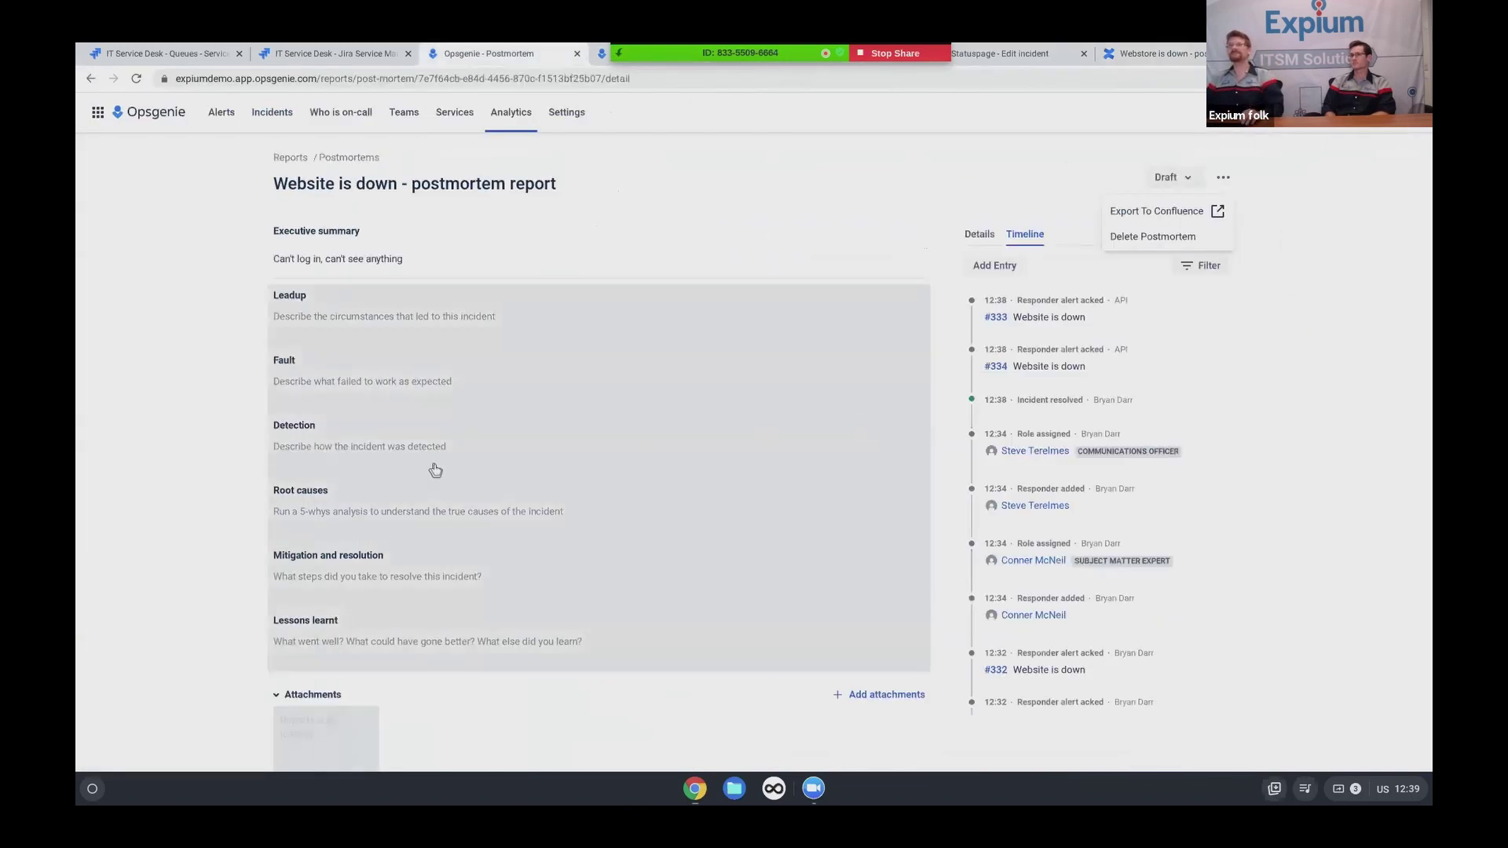
{"action": "key", "text": "ctrl+shift+Tab"}
{"action": "key", "text": "ctrl+Tab"}
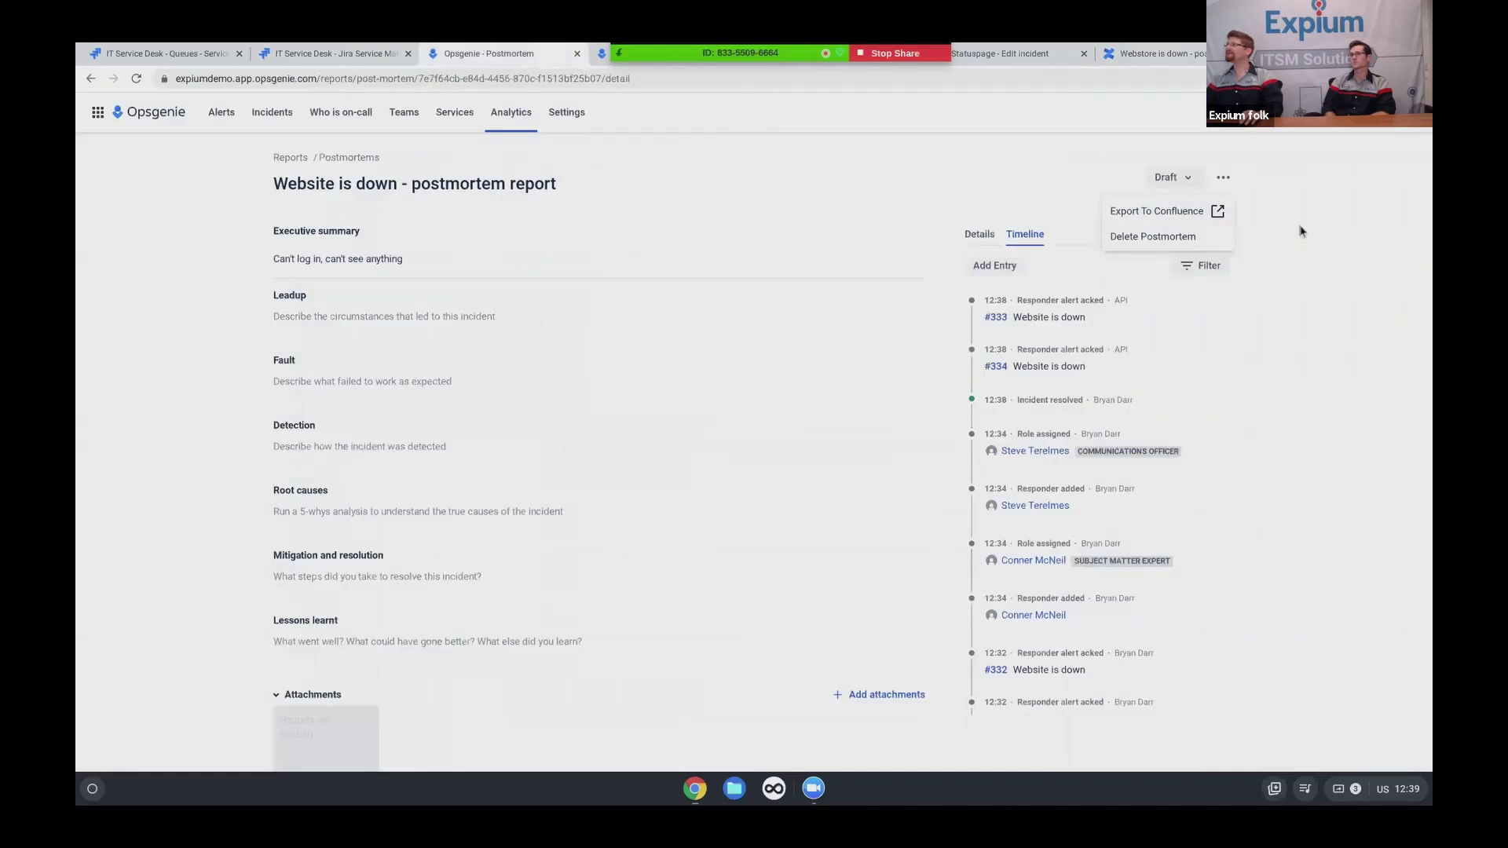
{"action": "left_click", "coordinate": [495, 229]}
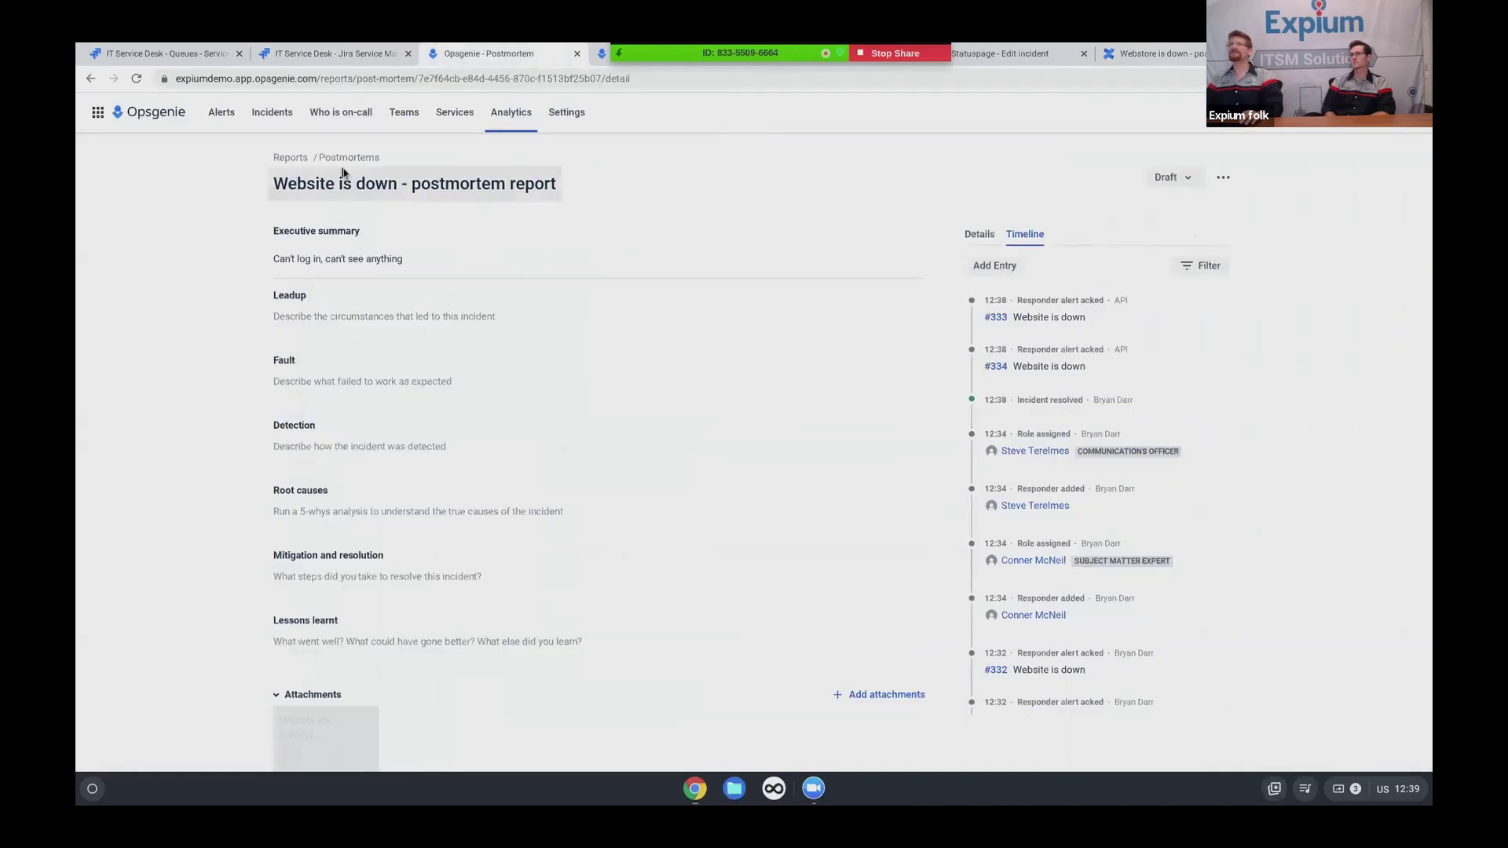
{"action": "left_click", "coordinate": [254, 113]}
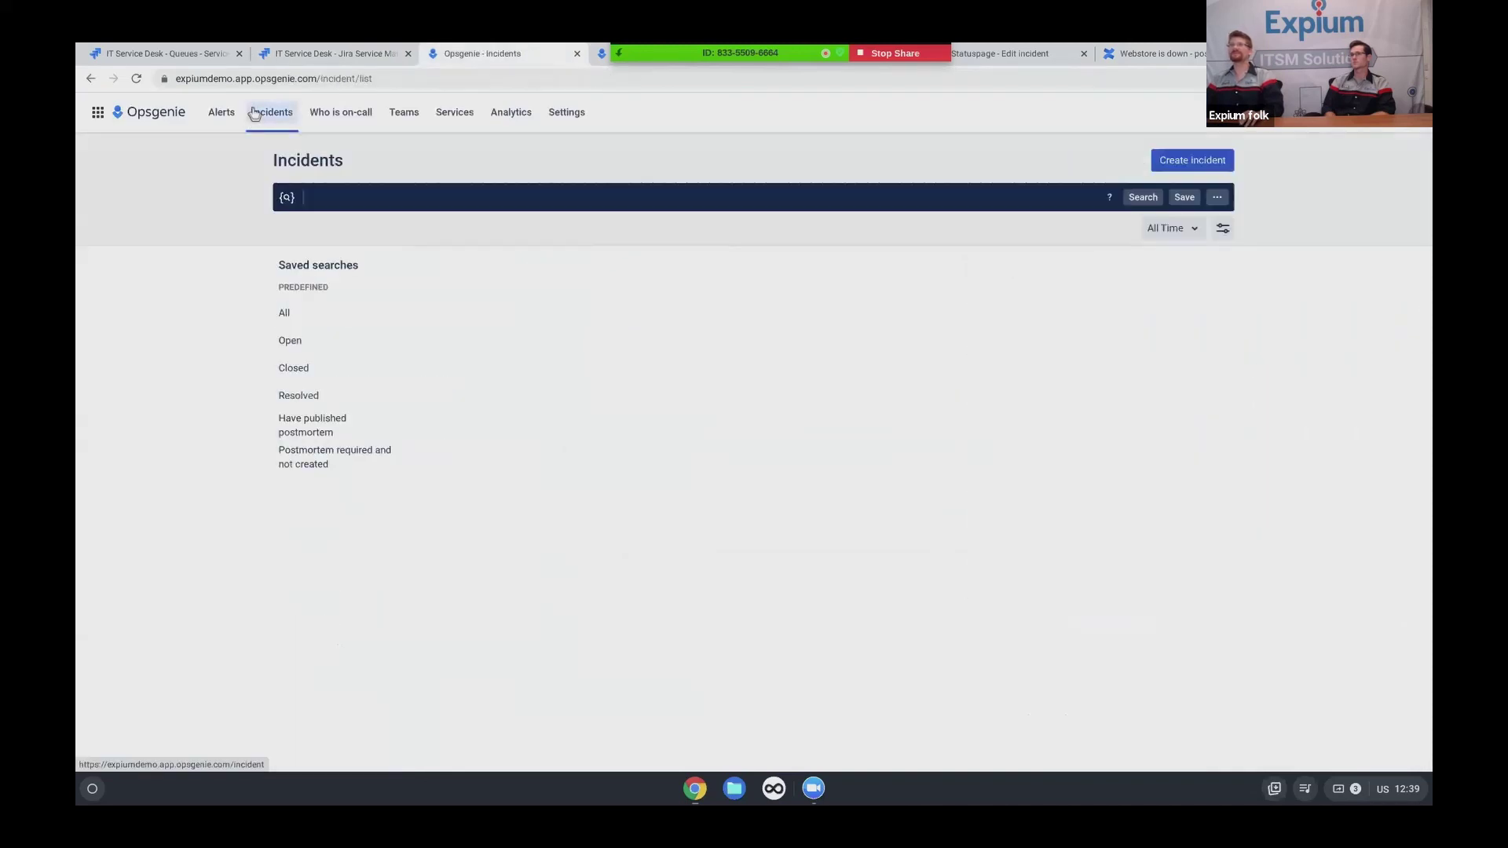
{"action": "left_click", "coordinate": [289, 340]}
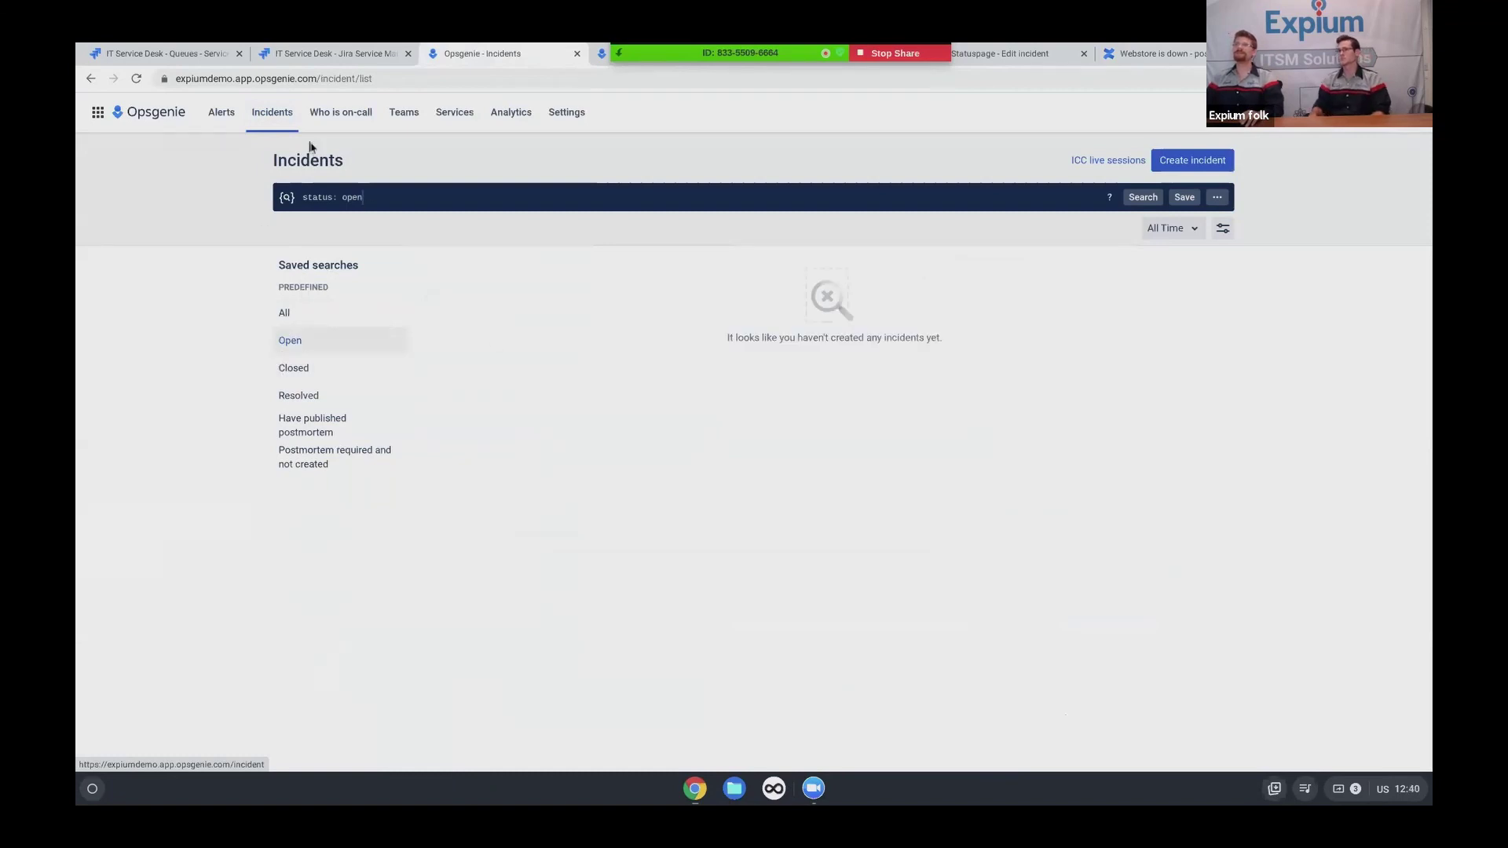
{"action": "left_click", "coordinate": [288, 369]}
{"action": "left_click", "coordinate": [582, 279]}
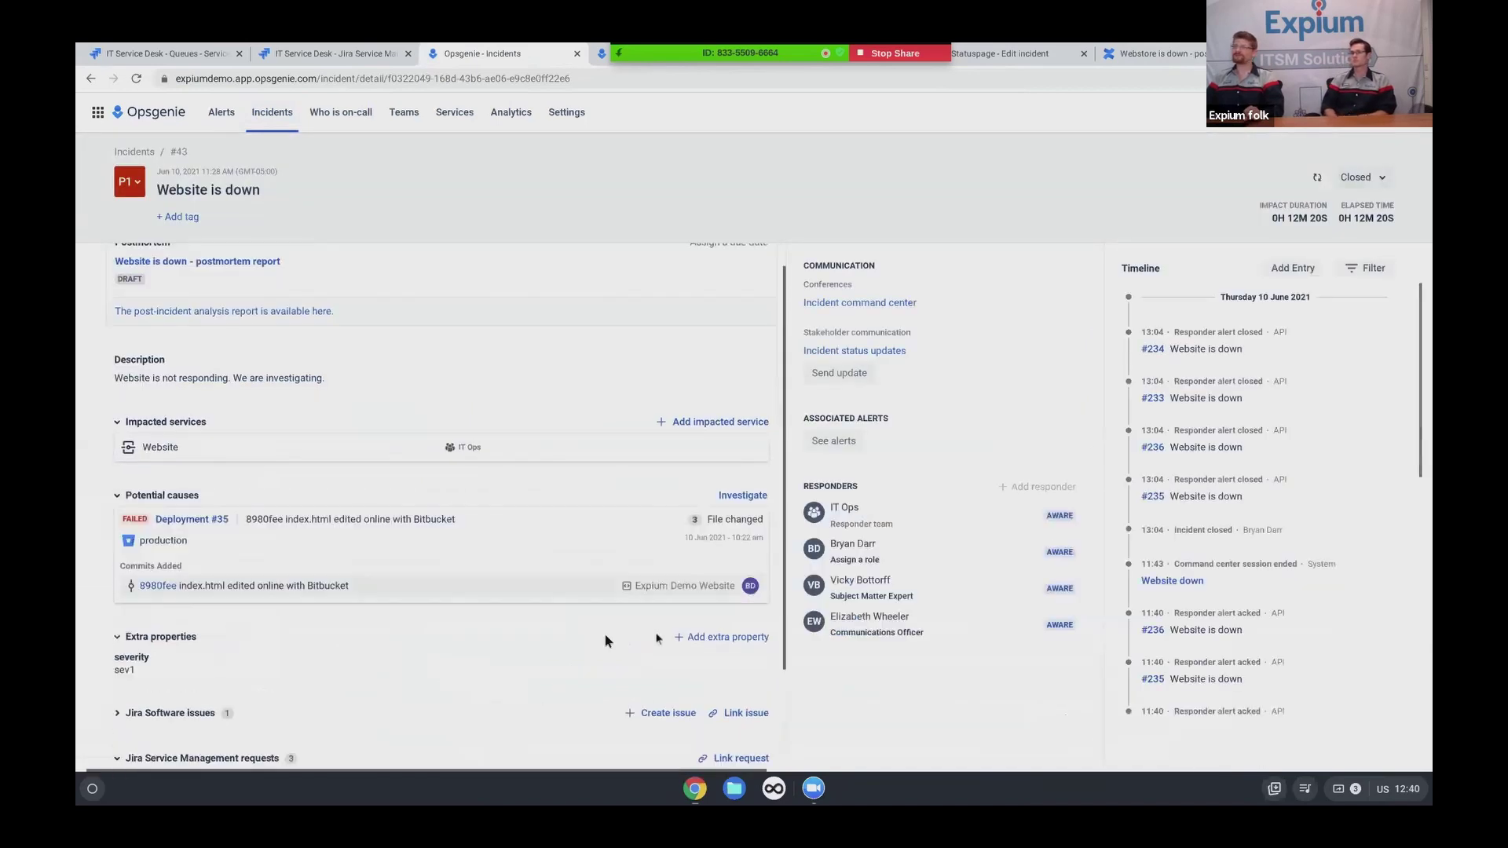
Switch to the Jira window with the Open changes queue and maximize it
{"action": "scroll", "coordinate": [644, 660], "scroll_direction": "down", "scroll_amount": 1}
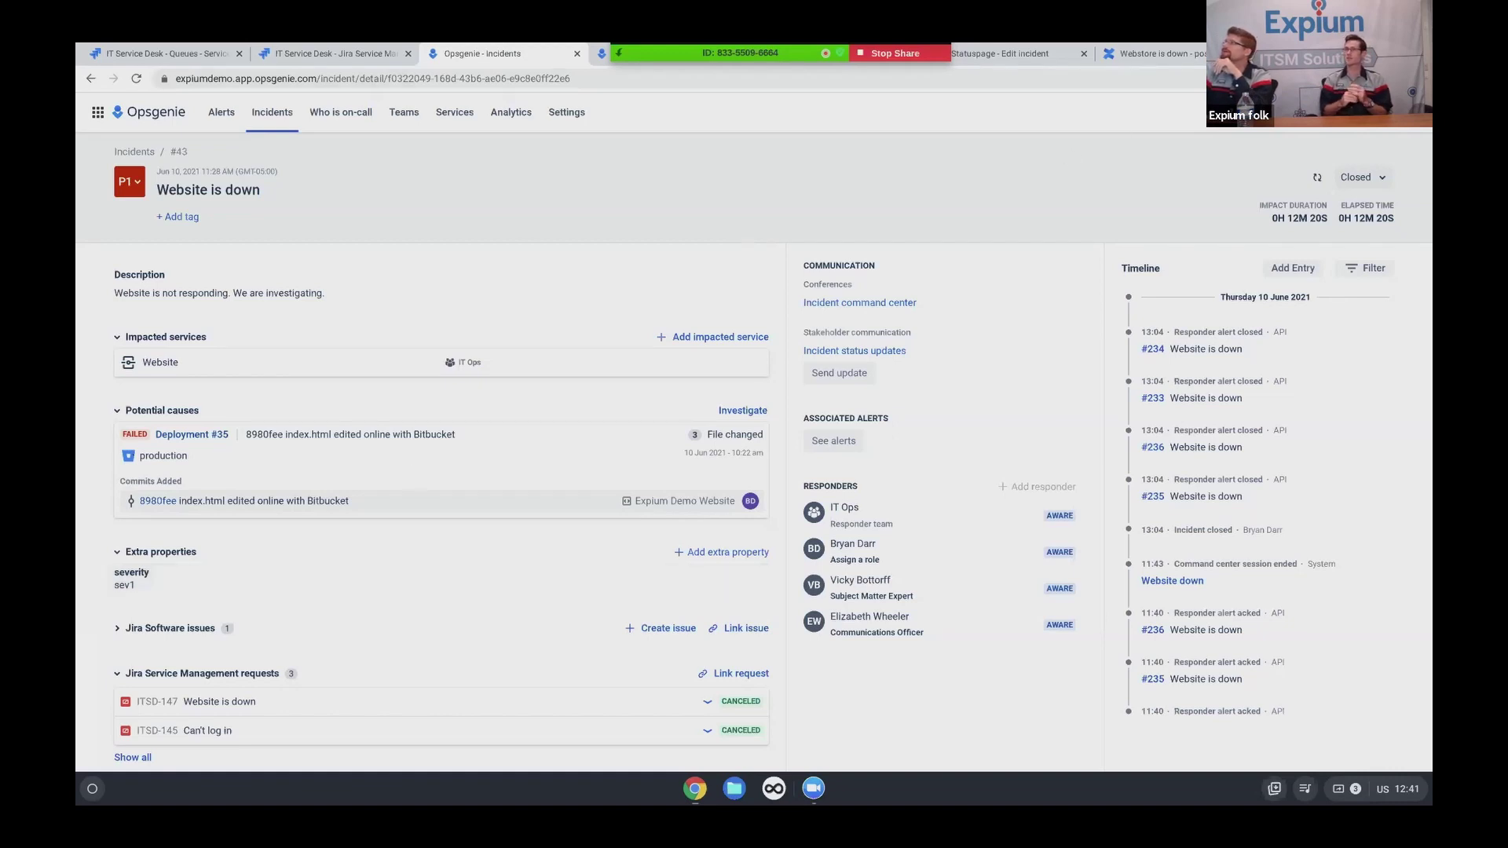
{"action": "key", "text": "alt+minus"}
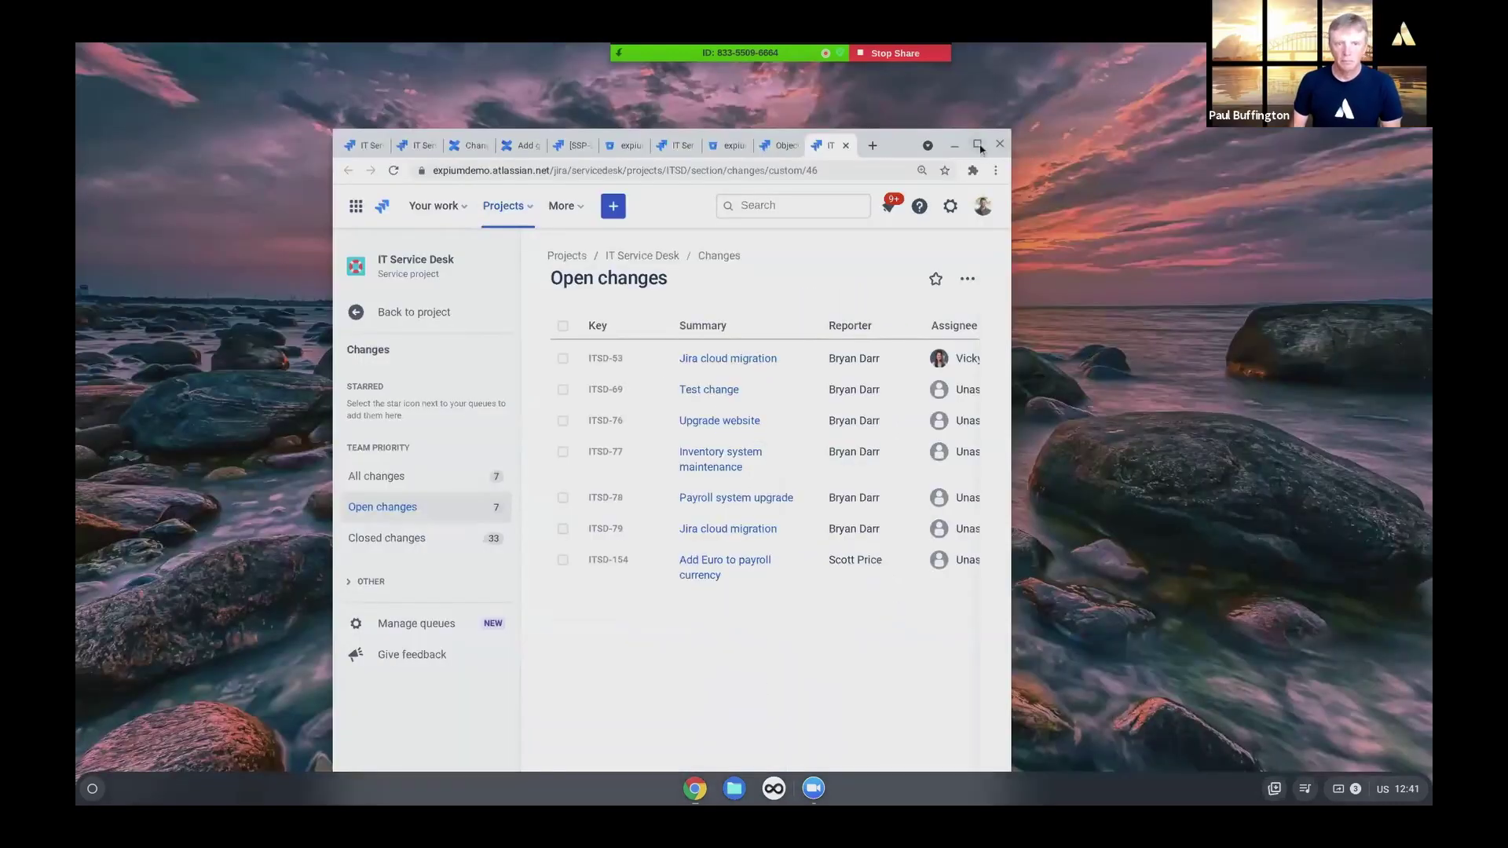
{"action": "left_click", "coordinate": [978, 145]}
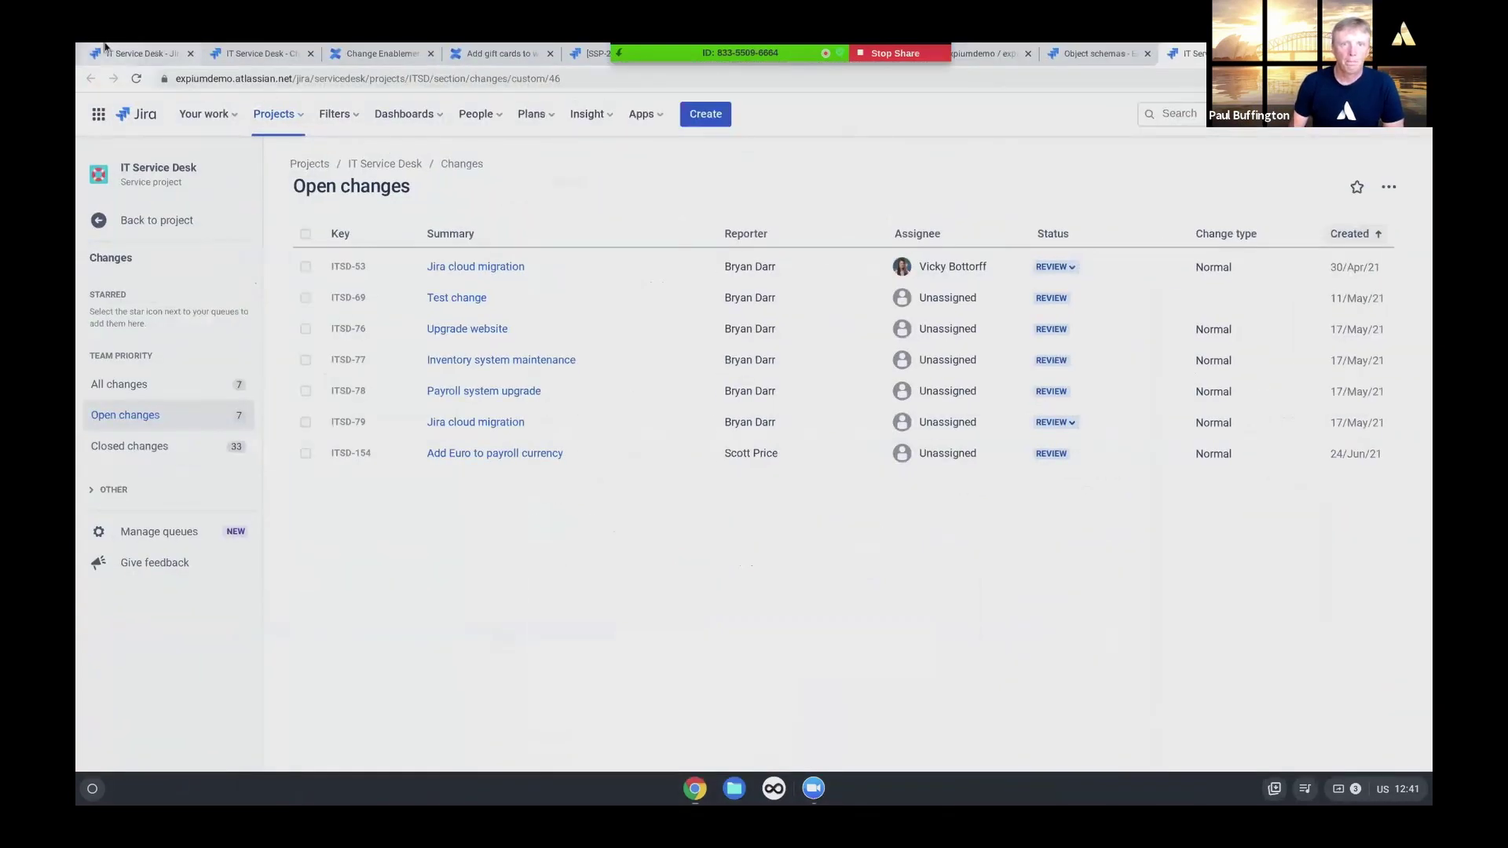